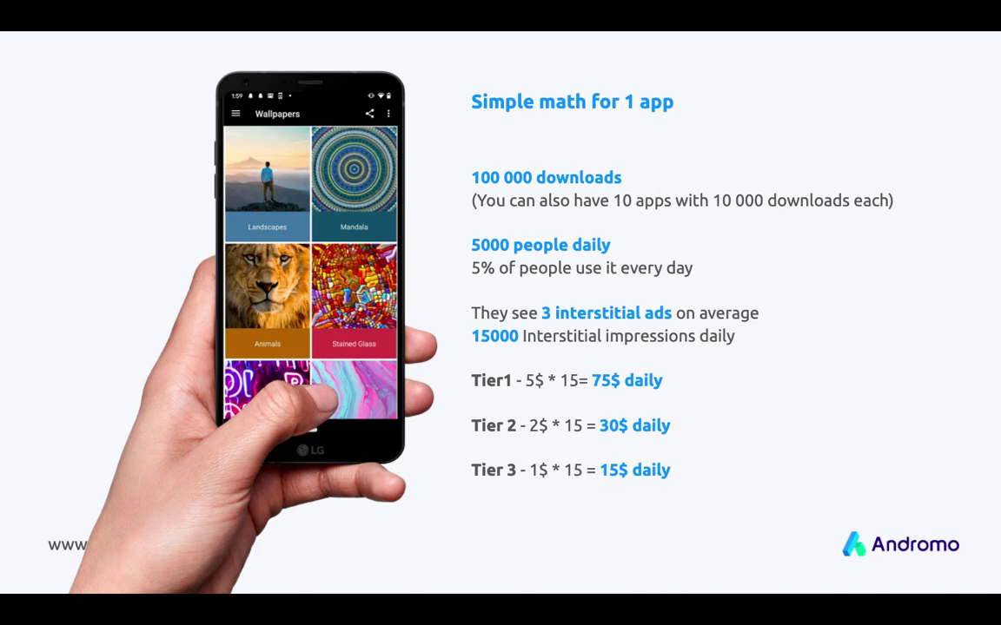
- Advance the presentation to the "Making Apps with Andromo" slide and switch to the Andromo website in Chrome
key(Right)
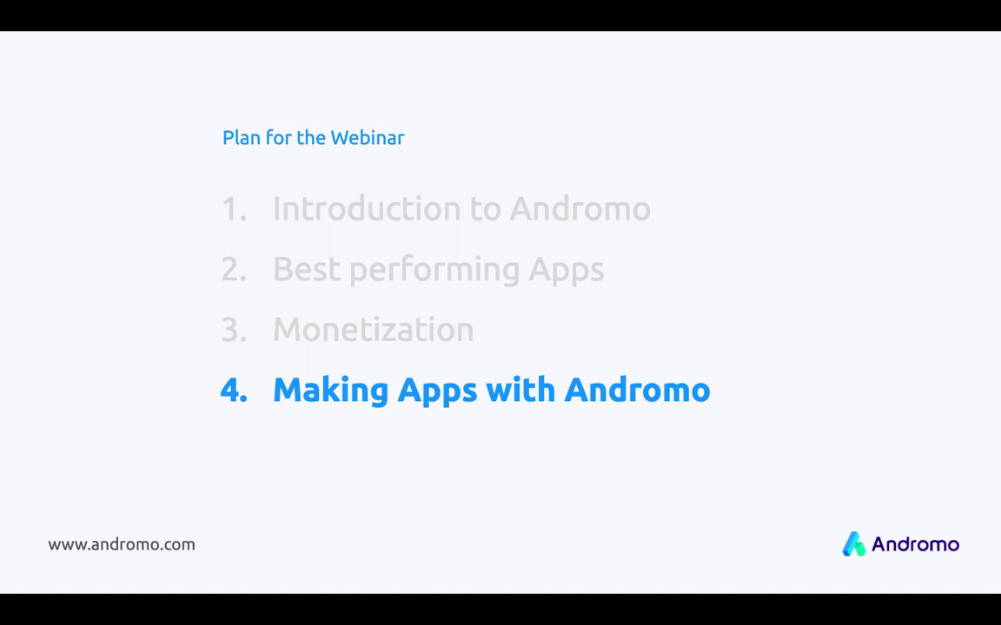
key(ctrl+Left)
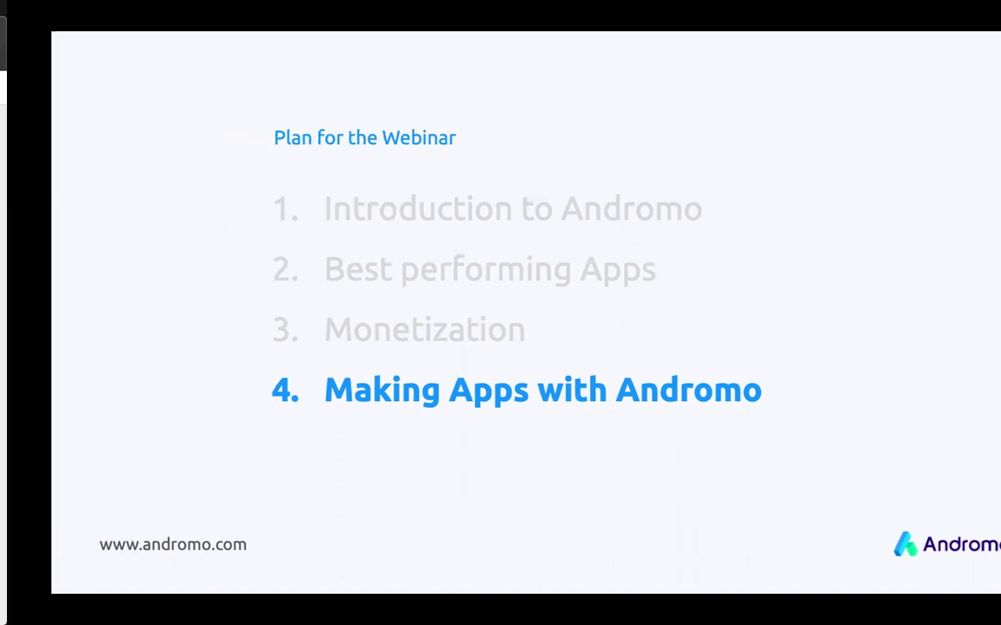
key(ctrl+Tab)
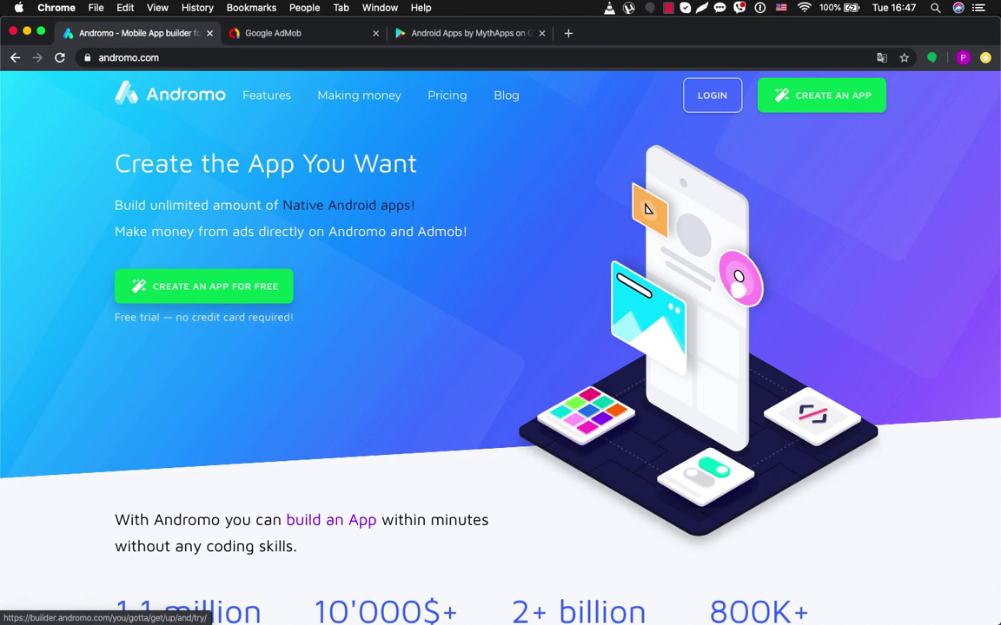
- Start creating an app on Andromo and agree to the Terms of Service and Privacy Policy
click(648, 208)
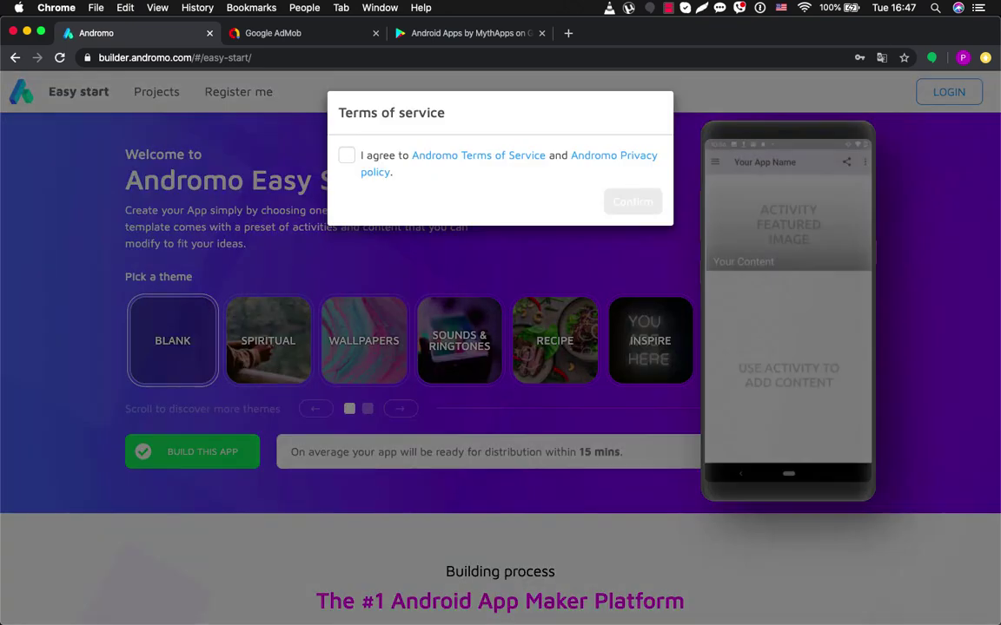
click(347, 154)
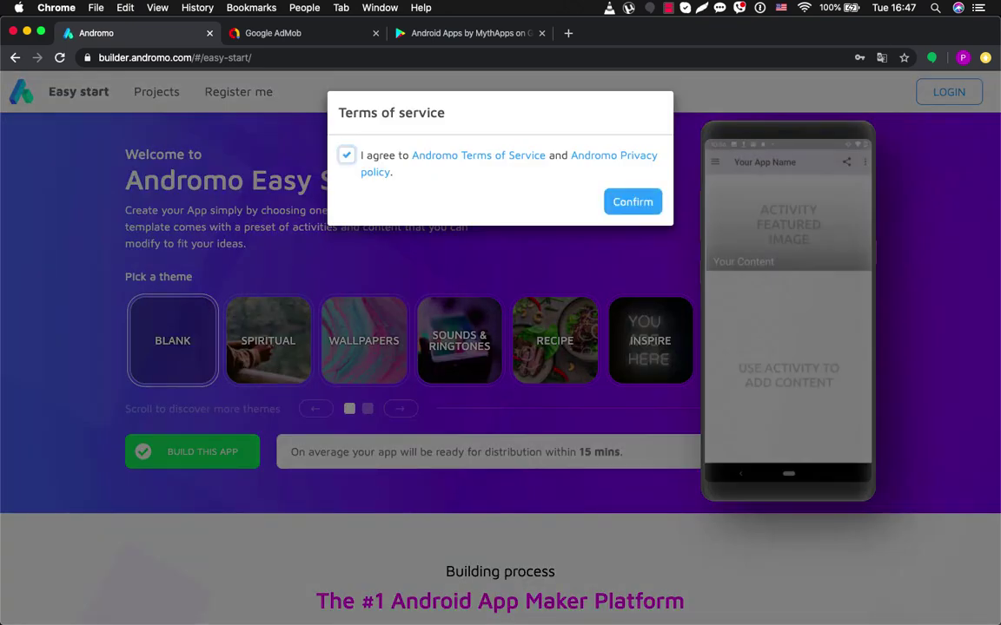
click(633, 201)
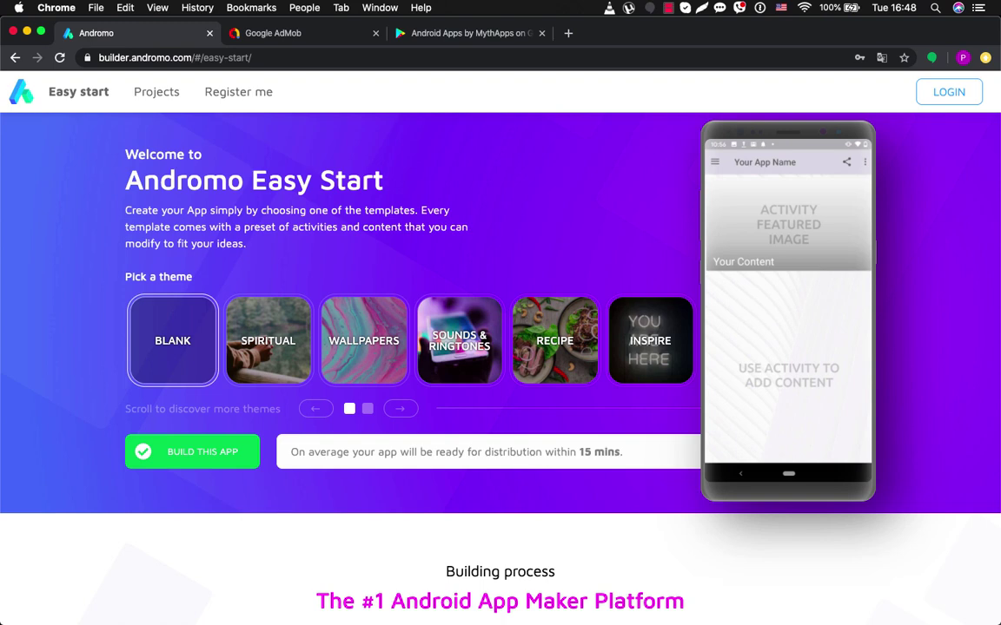
- Browse the Easy Start themes and preview templates such as Spiritual
scroll(501, 347, down, 1)
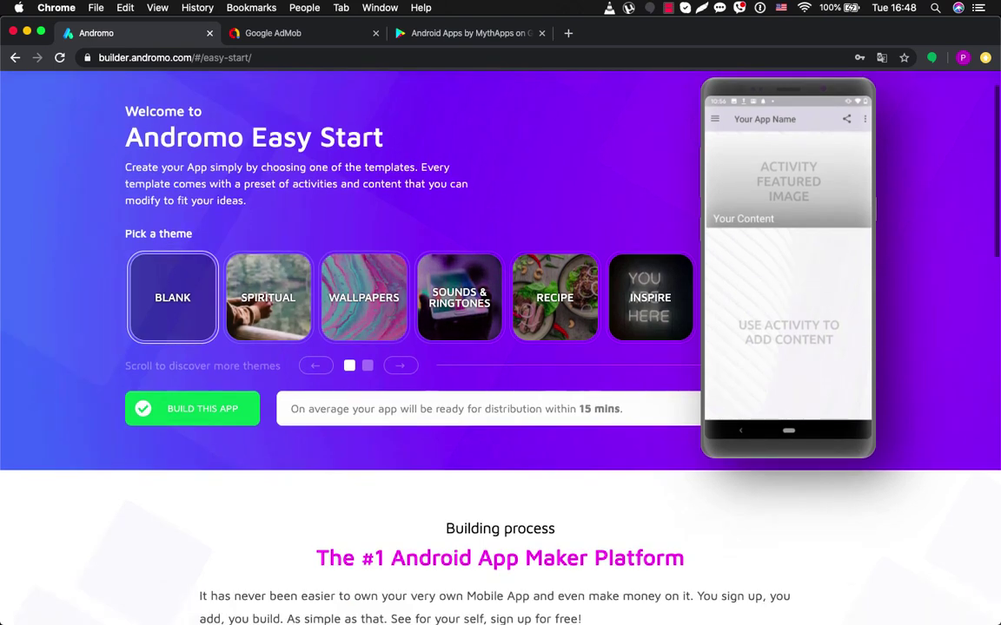
scroll(501, 347, up, 1)
click(401, 409)
scroll(412, 340, left, 3)
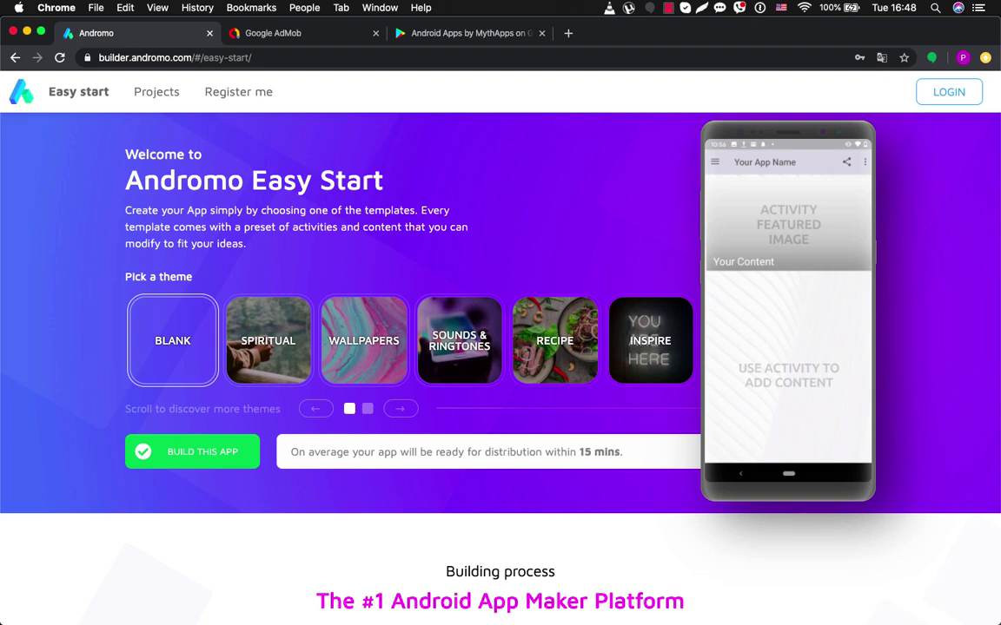
click(268, 340)
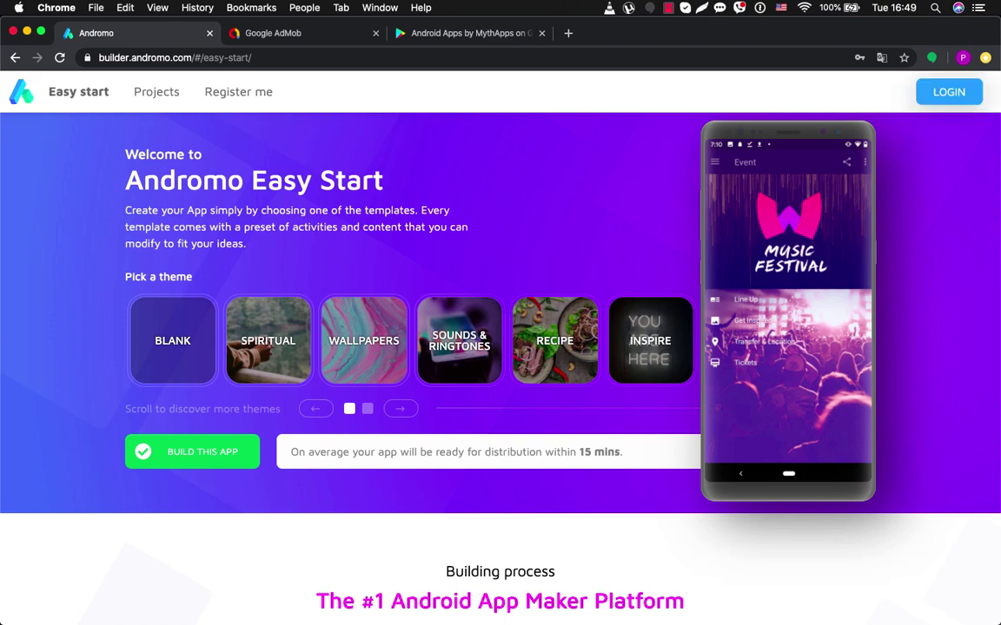
- Log in to the Andromo account with the saved e-mail and password
click(949, 91)
click(695, 202)
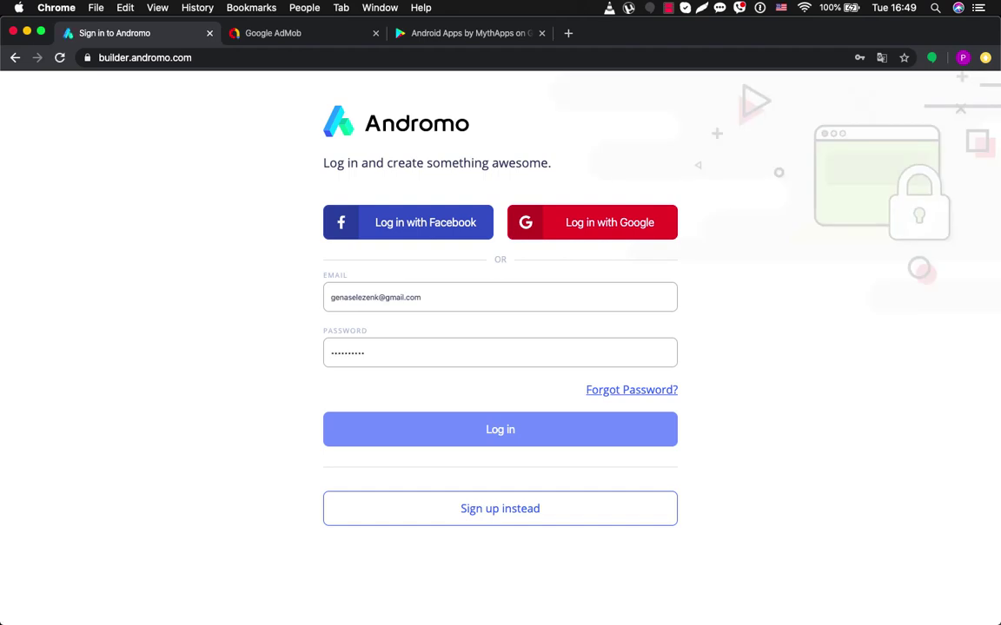
key(Return)
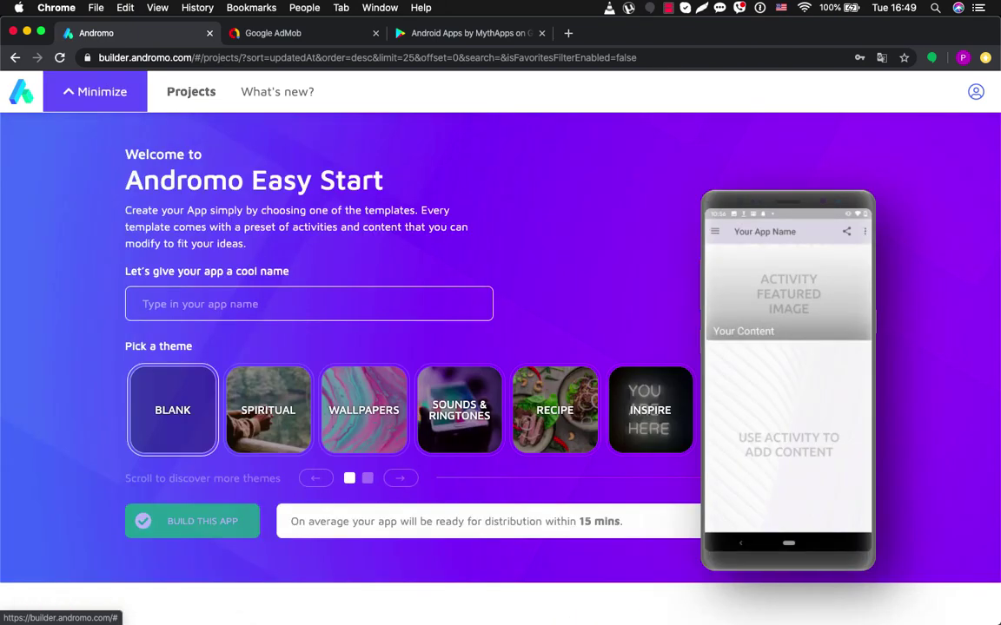
- Build a new app named "Motivate" from the Inspire theme
click(647, 414)
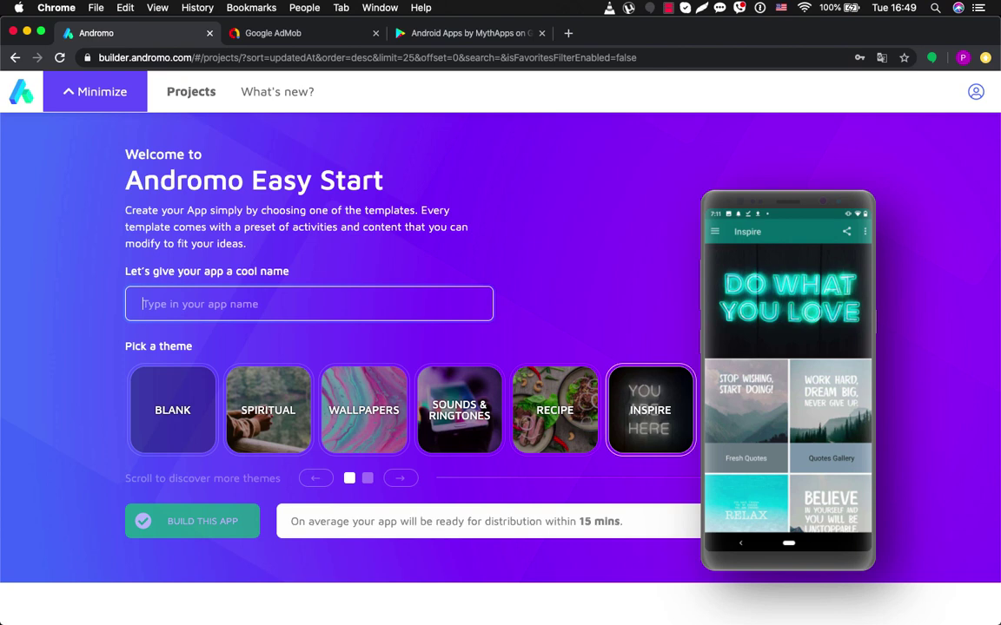
text(Motivate)
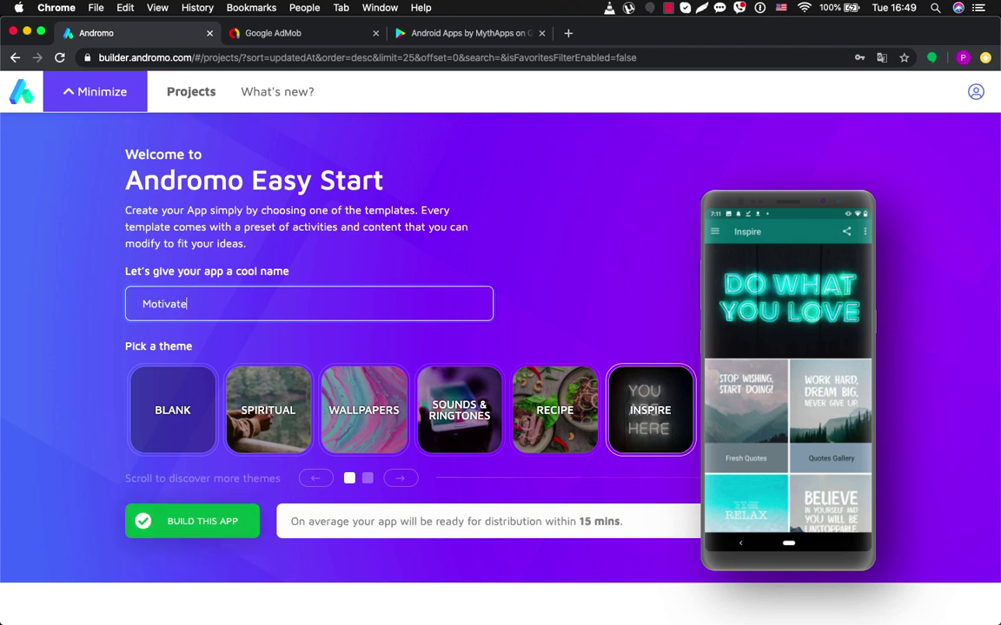
click(192, 521)
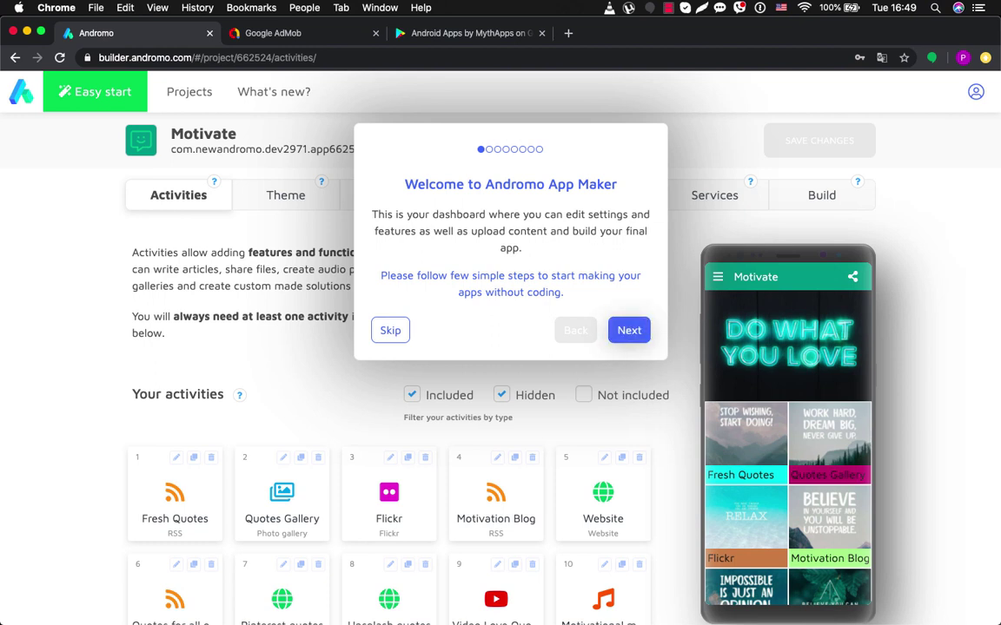
- Go through the welcome tour as far as Activity Content and skip the rest of it
click(629, 330)
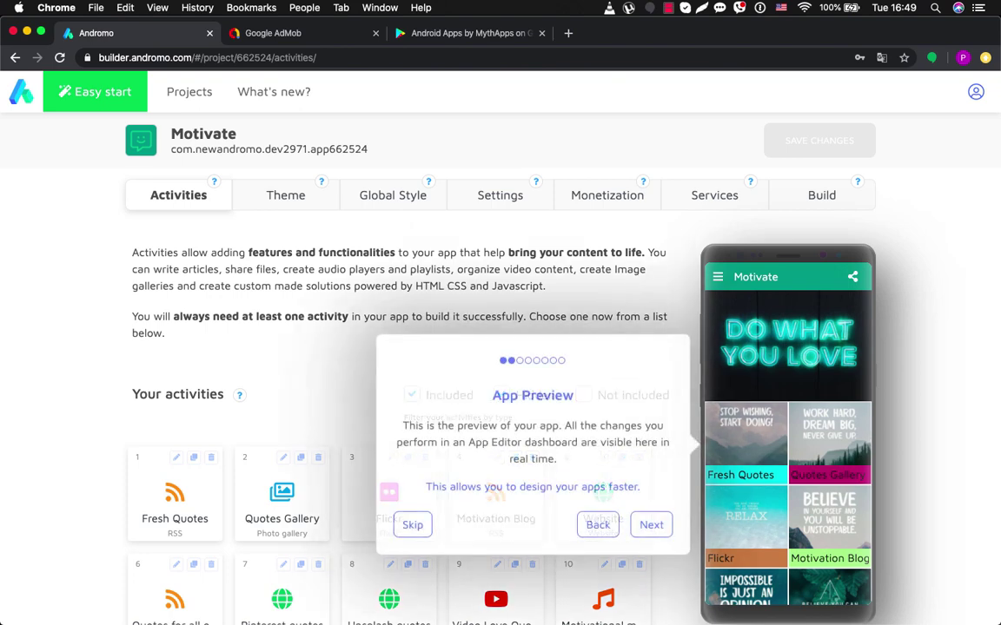
click(650, 587)
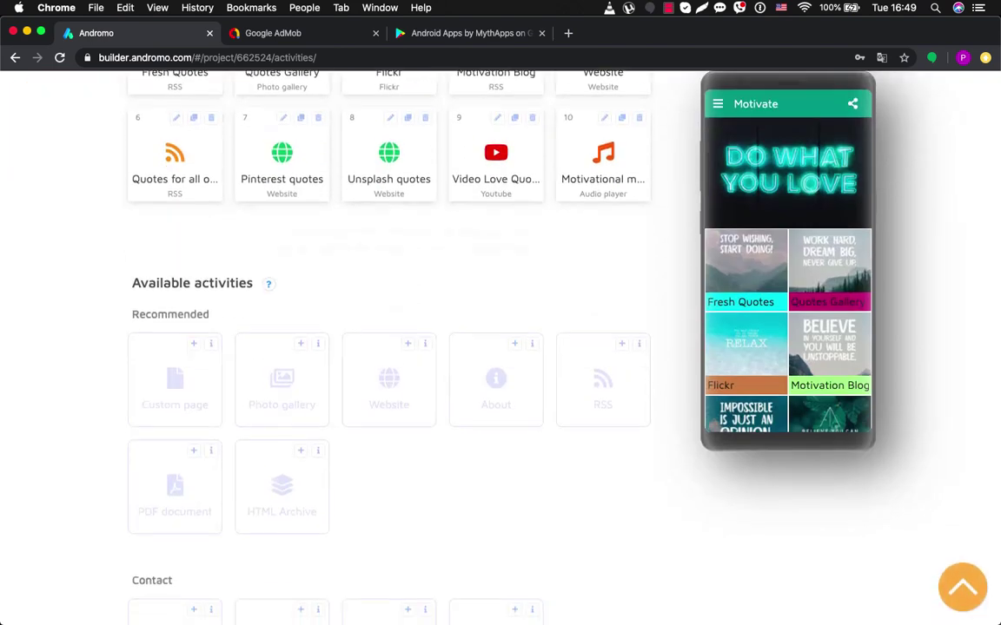
click(529, 347)
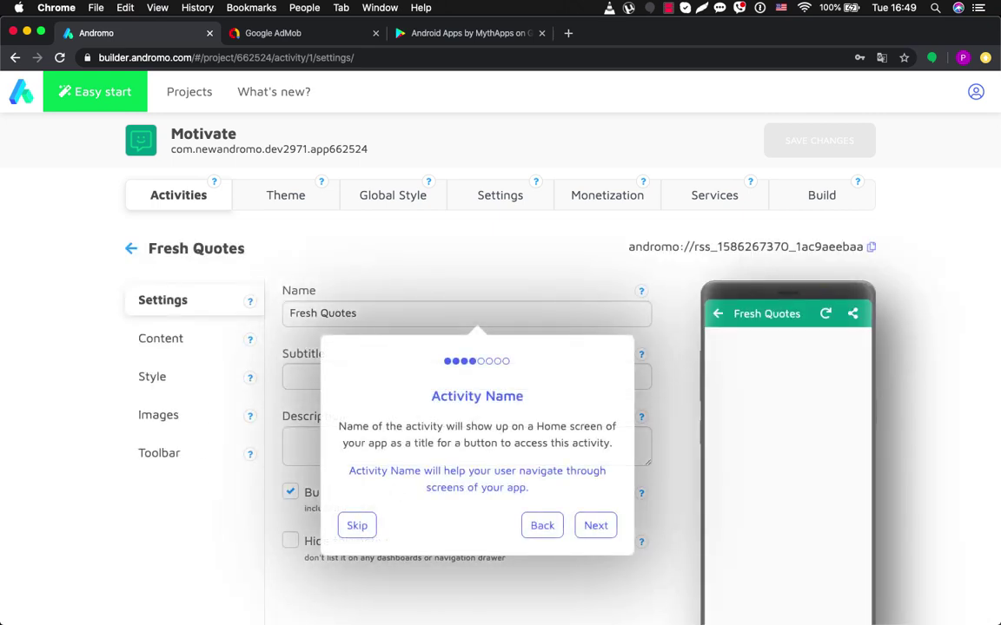
click(596, 526)
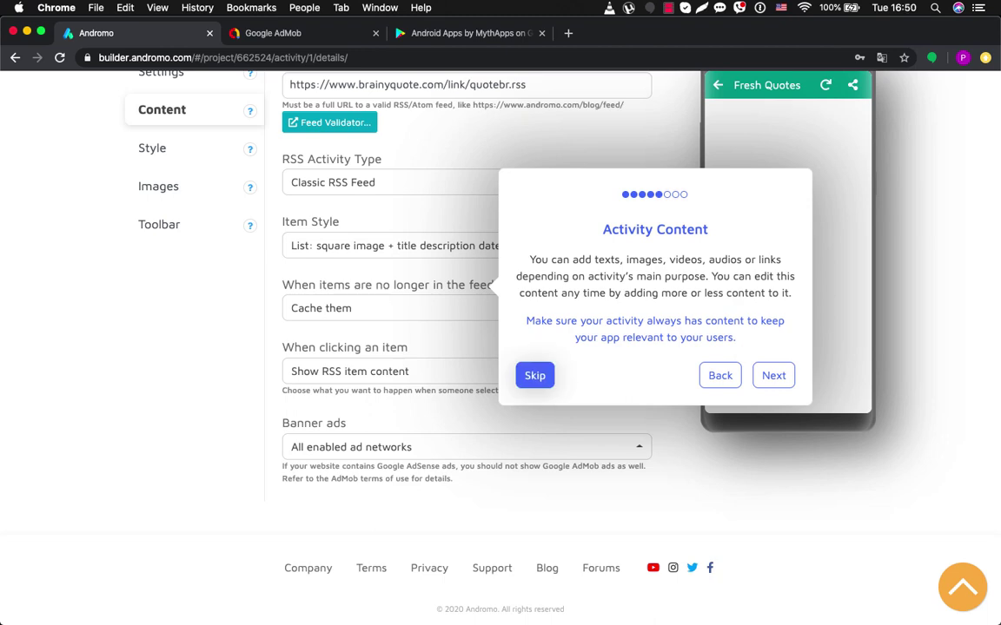
click(534, 376)
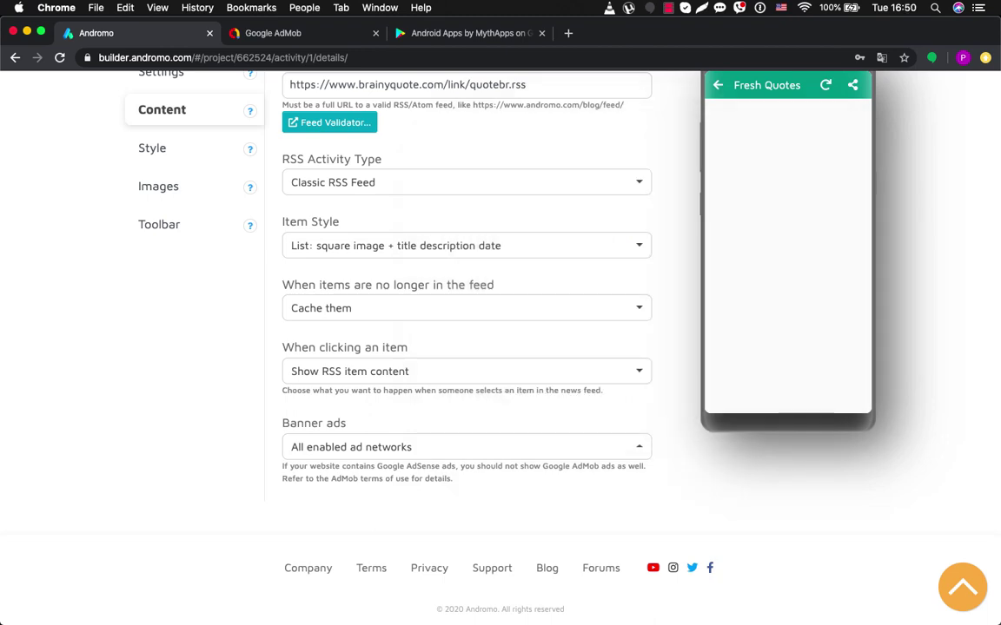
- Return to the activities overview and examine the app's own activities alongside the phone preview
click(132, 248)
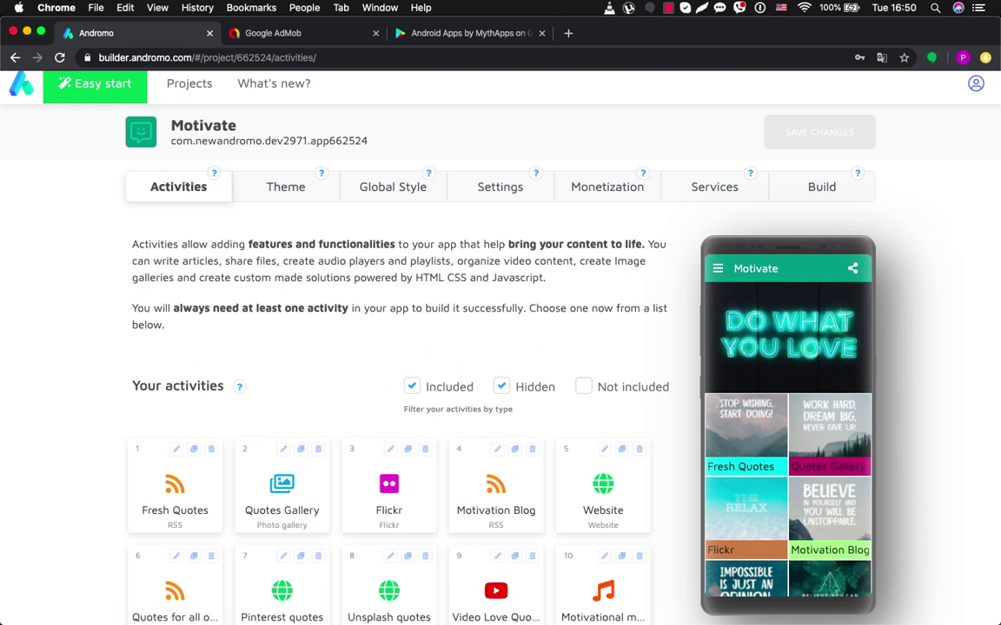
scroll(501, 348, down, 3)
scroll(501, 348, up, 2)
scroll(500, 347, down, 3)
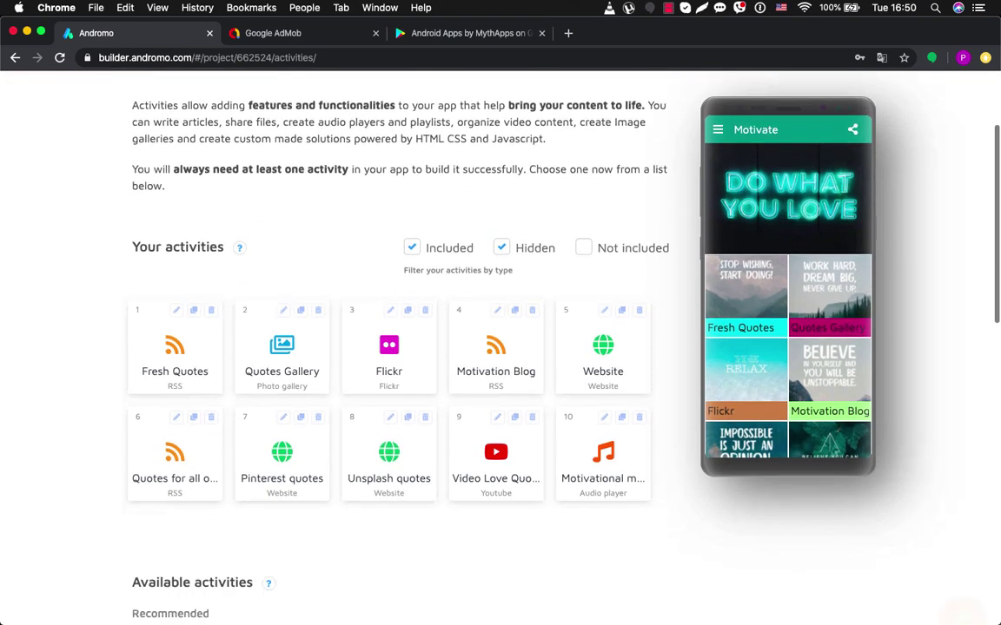
scroll(717, 336, up, 1)
drag(224, 321, 132, 321)
click(717, 400)
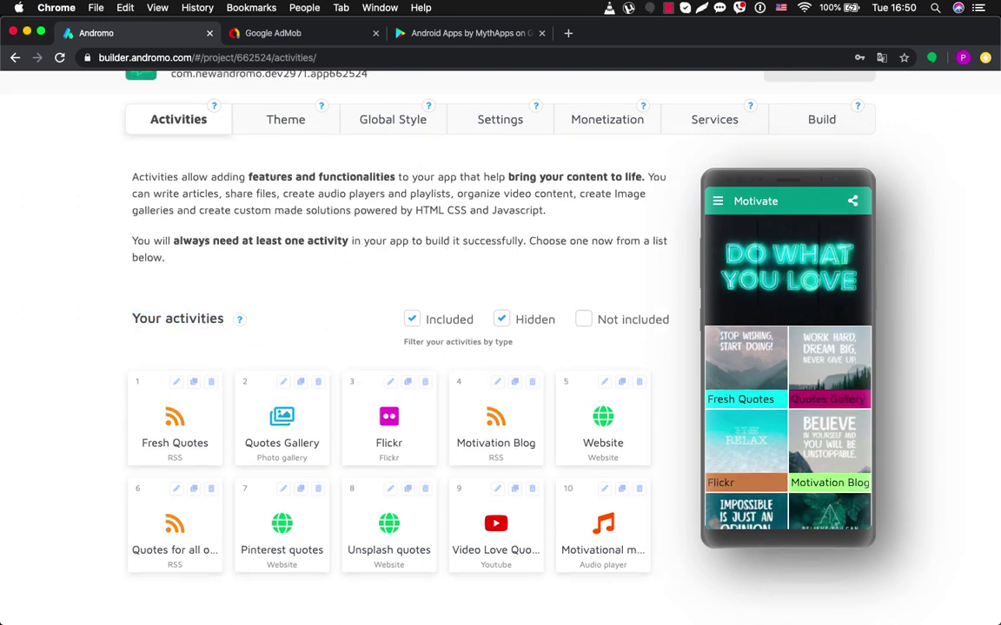
scroll(716, 400, down, 2)
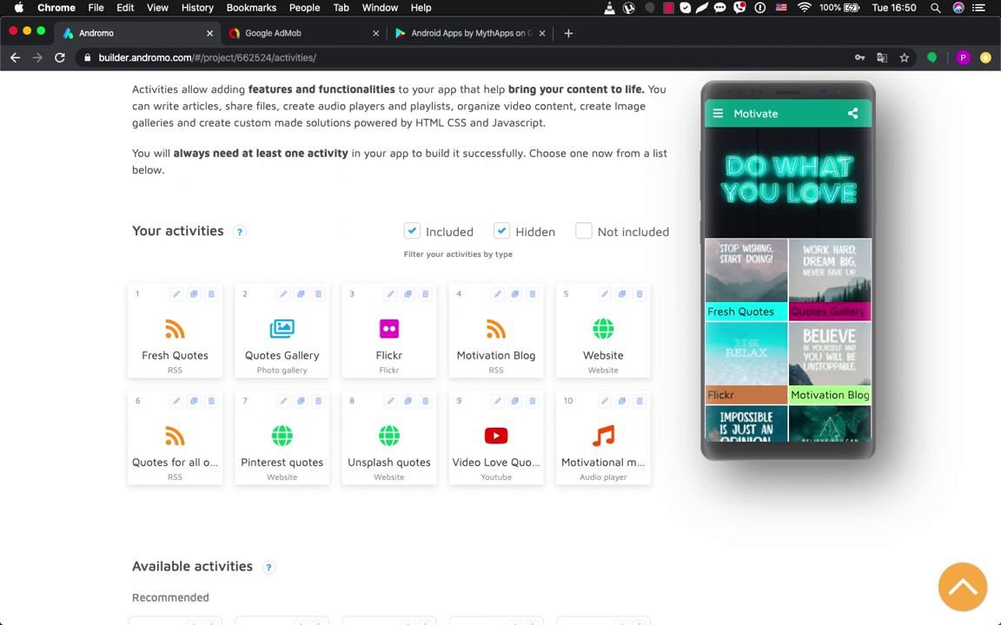
- Review the available activities in the Recommended, Contact, Engagement and Sounds groups
scroll(717, 310, down, 8)
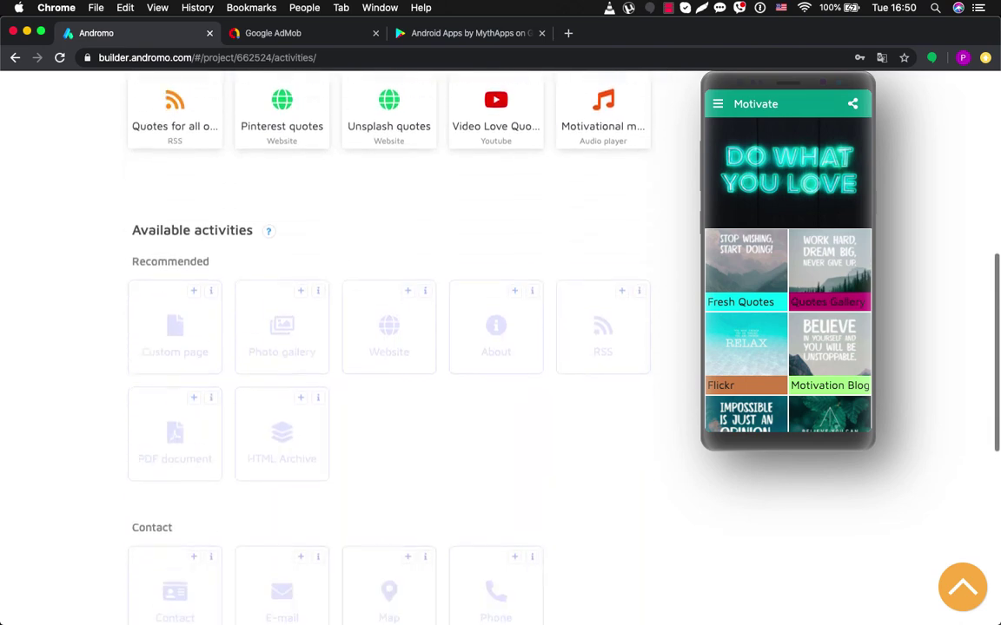
scroll(716, 310, up, 5)
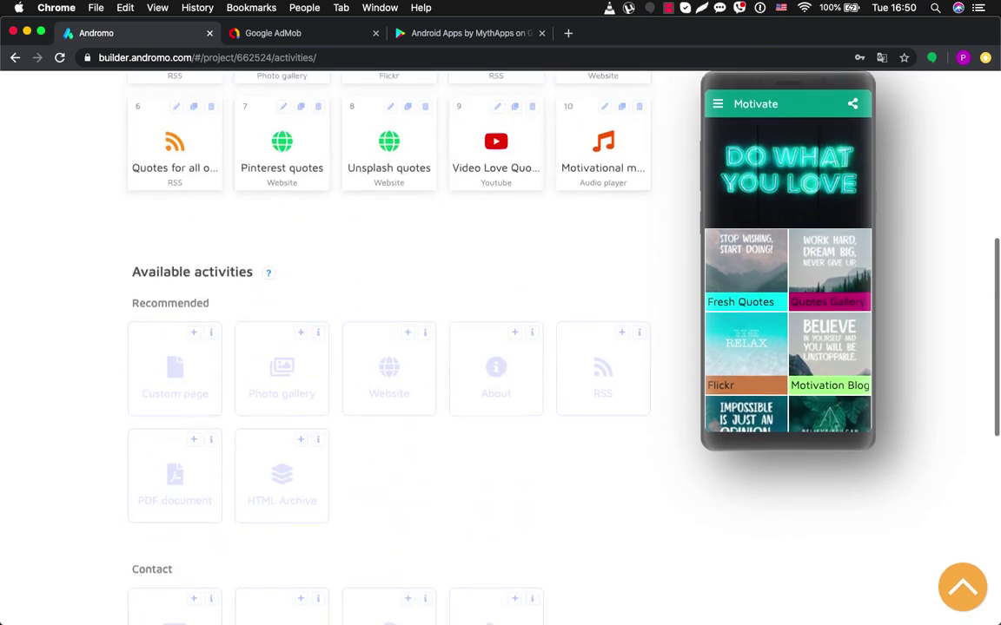
scroll(391, 348, down, 3)
scroll(391, 348, up, 2)
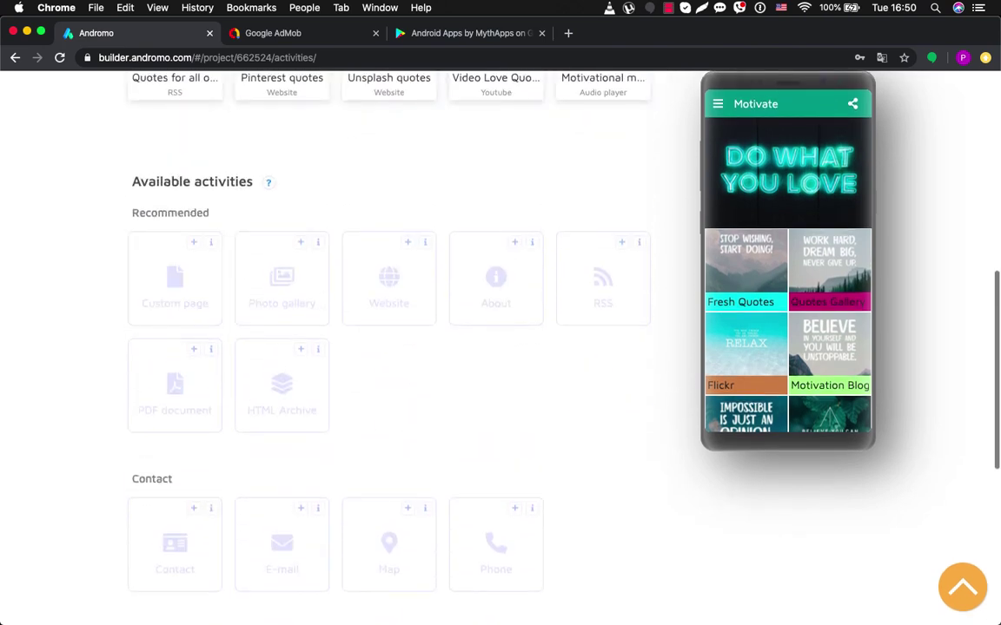
double_click(170, 213)
click(171, 213)
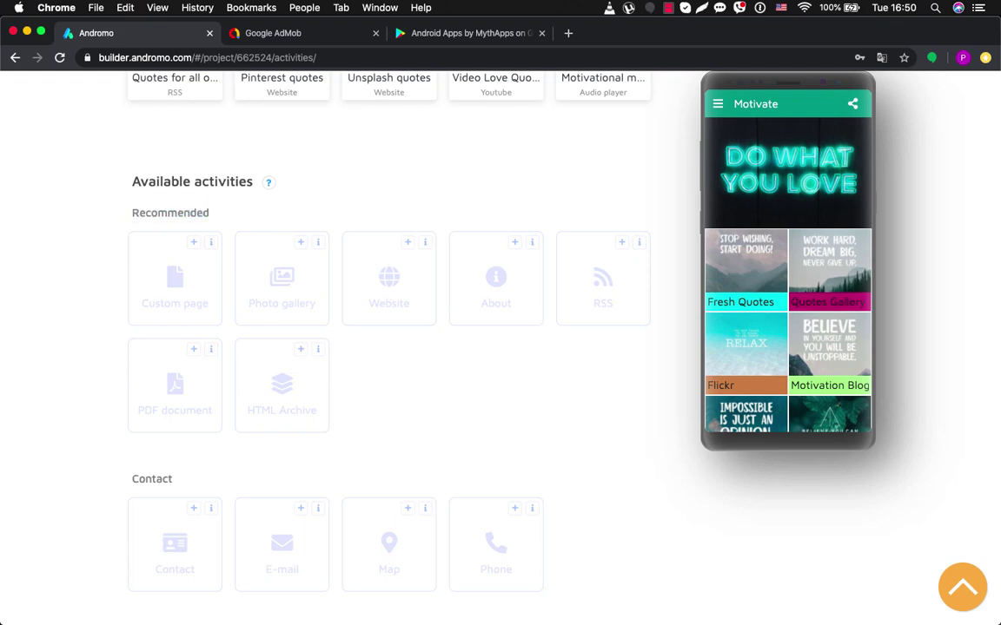
scroll(391, 348, down, 8)
scroll(391, 347, up, 3)
double_click(152, 238)
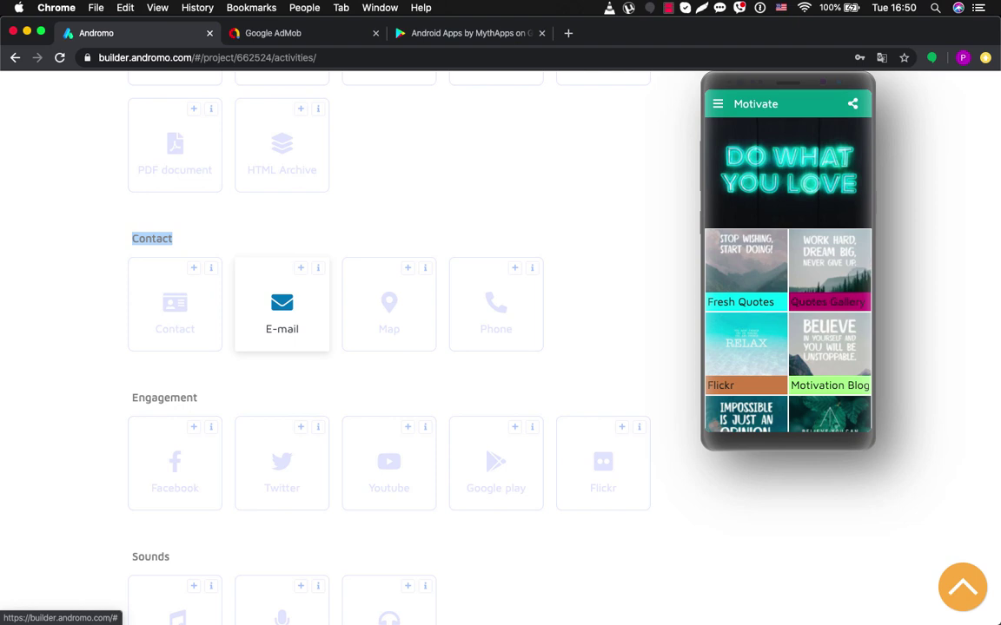
scroll(217, 364, down, 2)
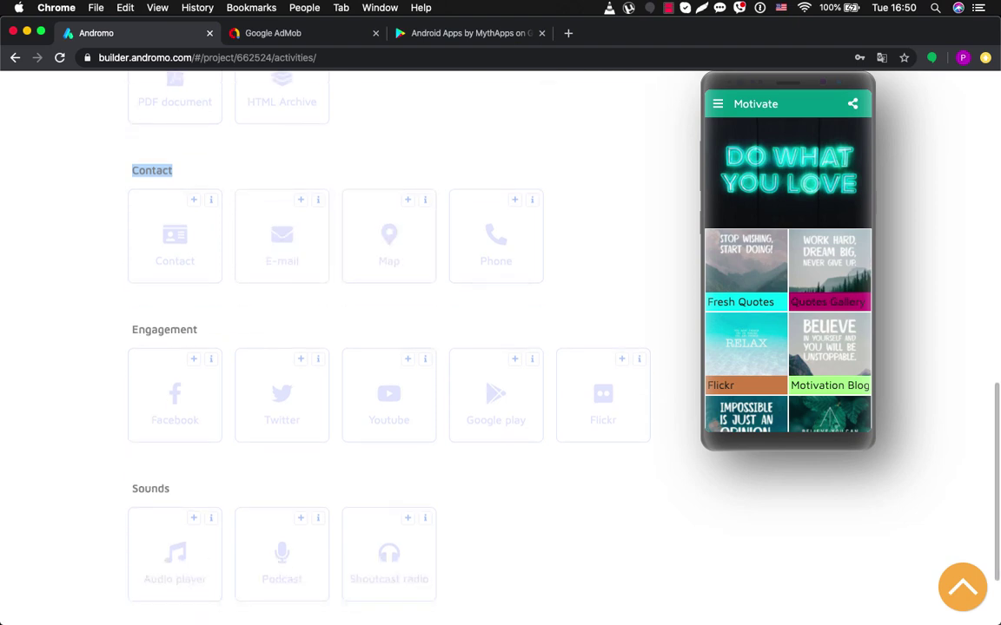
double_click(164, 329)
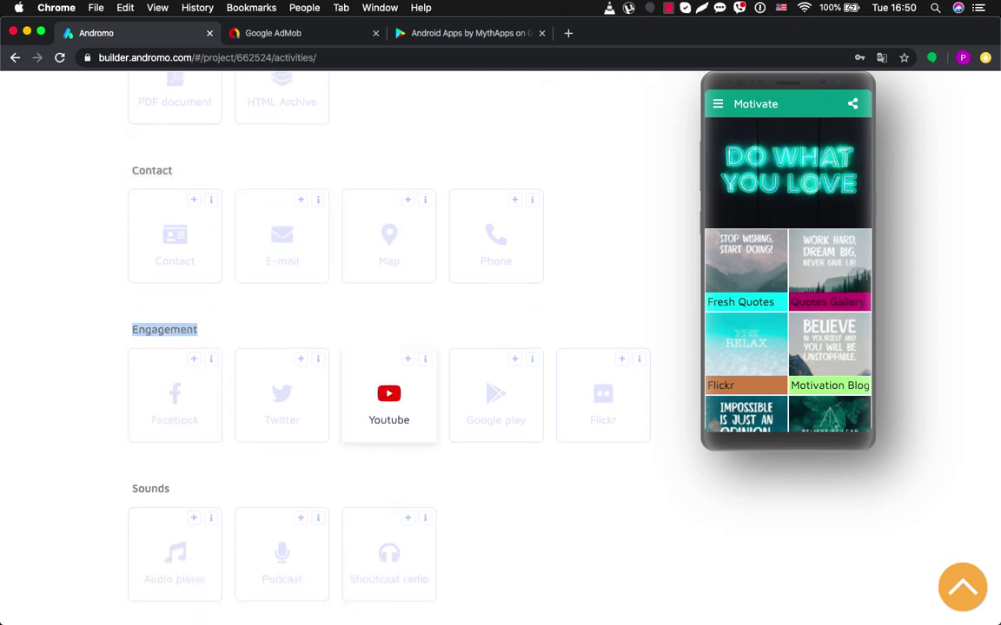
scroll(174, 395, down, 3)
drag(138, 371, 169, 371)
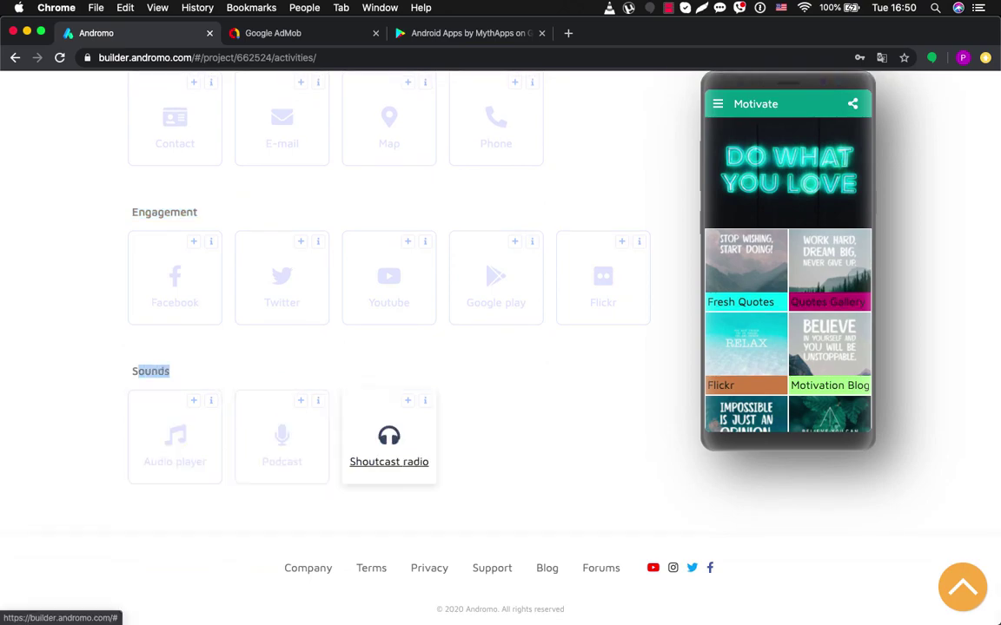
- Open the content settings of the Quotes Gallery activity and examine its display options and photo list
scroll(389, 436, up, 10)
scroll(500, 348, down, 5)
scroll(501, 347, up, 3)
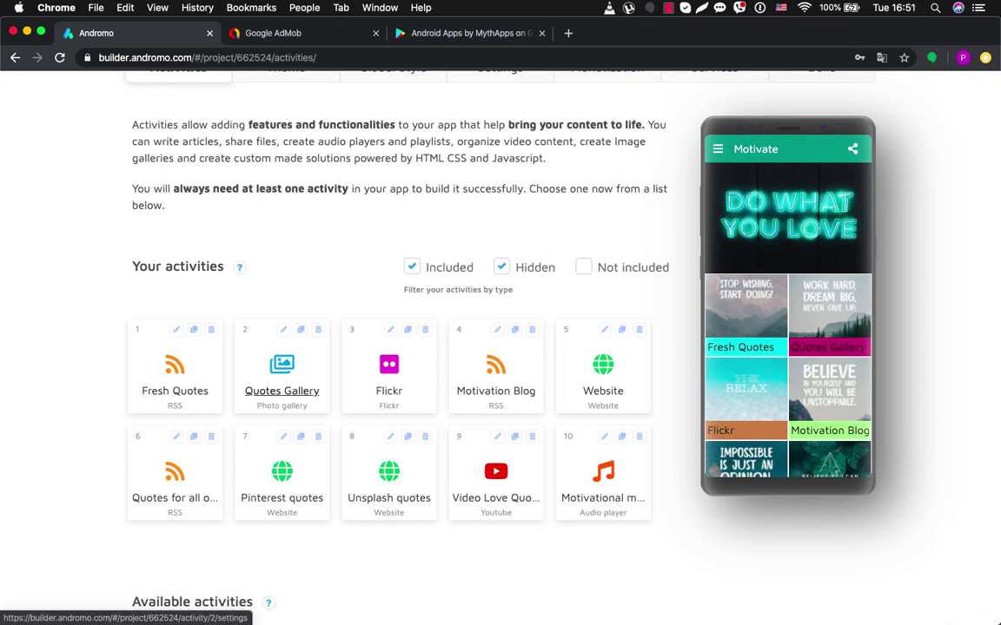
click(282, 391)
click(161, 338)
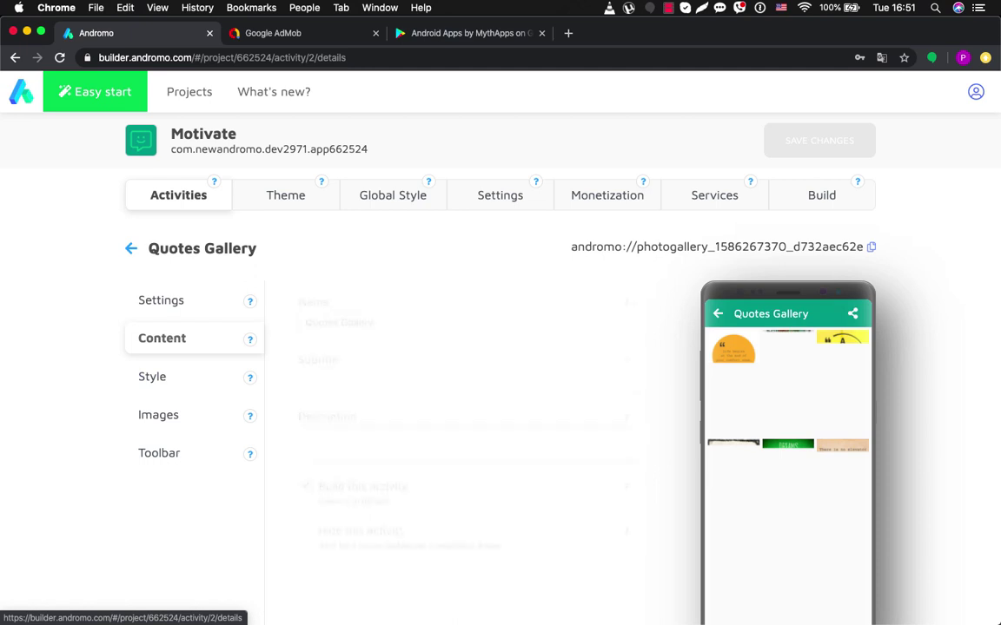
scroll(500, 347, down, 5)
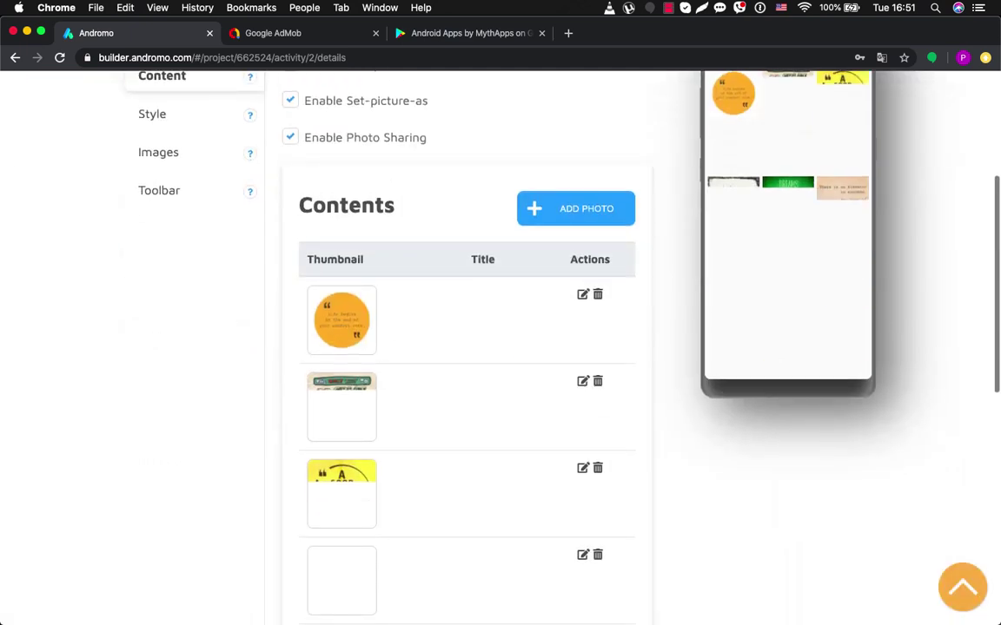
scroll(575, 382, up, 4)
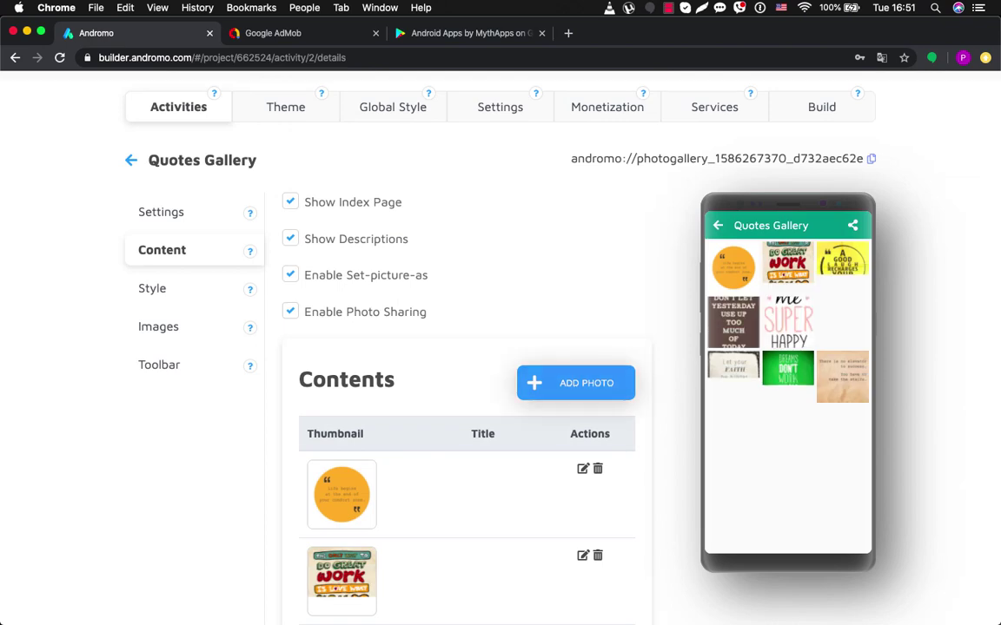
- Reorder the gallery photos by moving the orange quote to third place and the yellow laugh quote from second to fourth place
scroll(575, 382, down, 6)
scroll(500, 348, down, 6)
scroll(500, 348, up, 10)
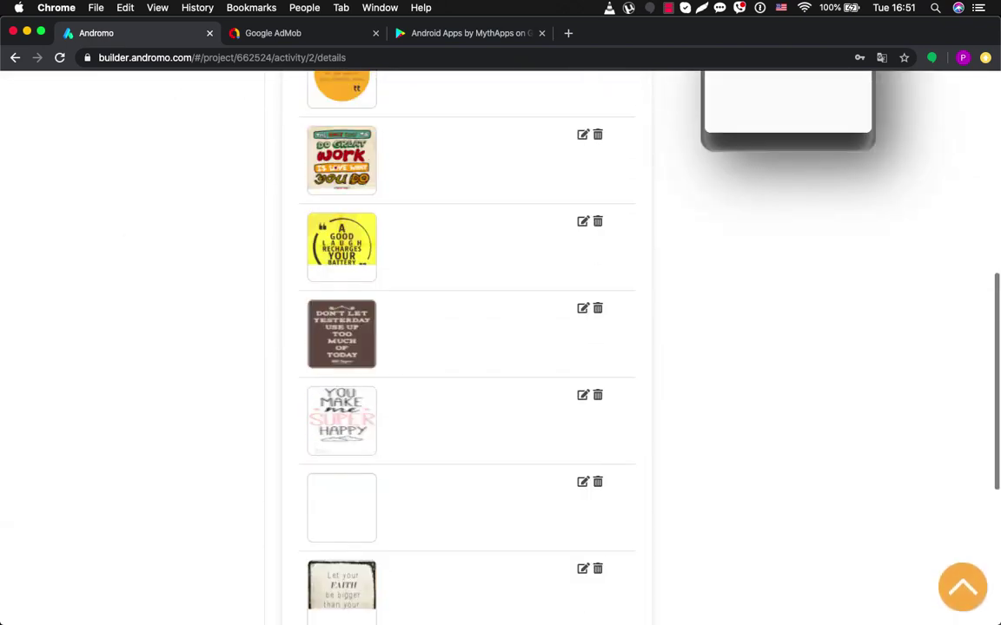
scroll(500, 347, down, 5)
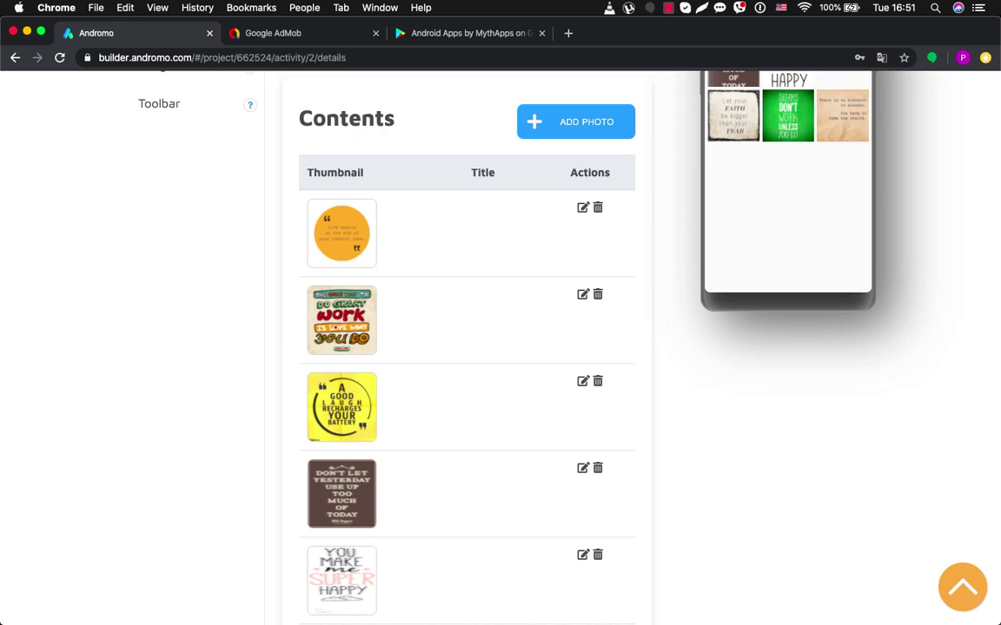
drag(342, 232, 339, 400)
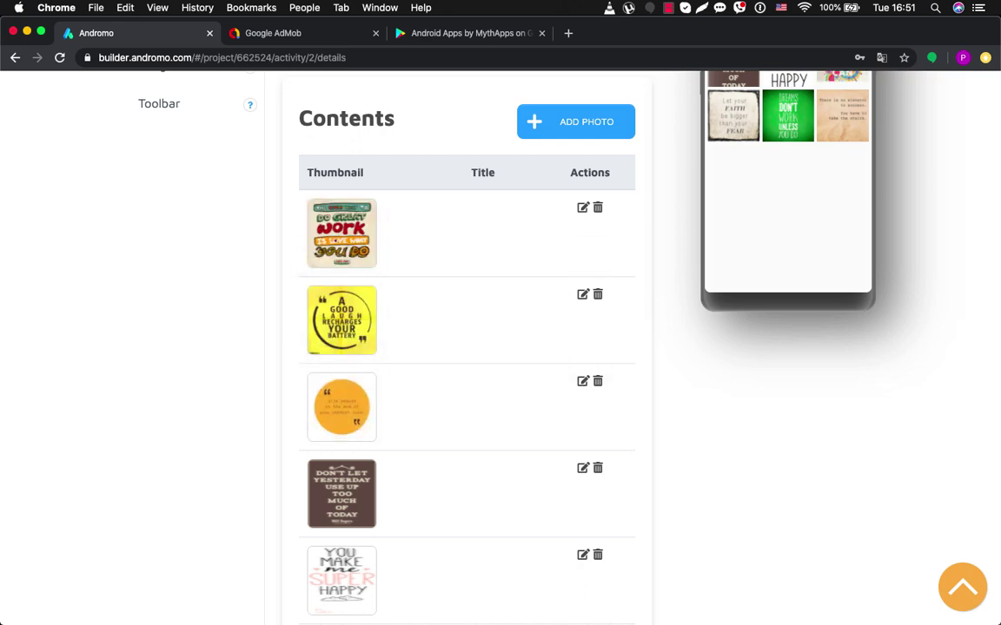
drag(341, 319, 341, 491)
scroll(500, 348, up, 5)
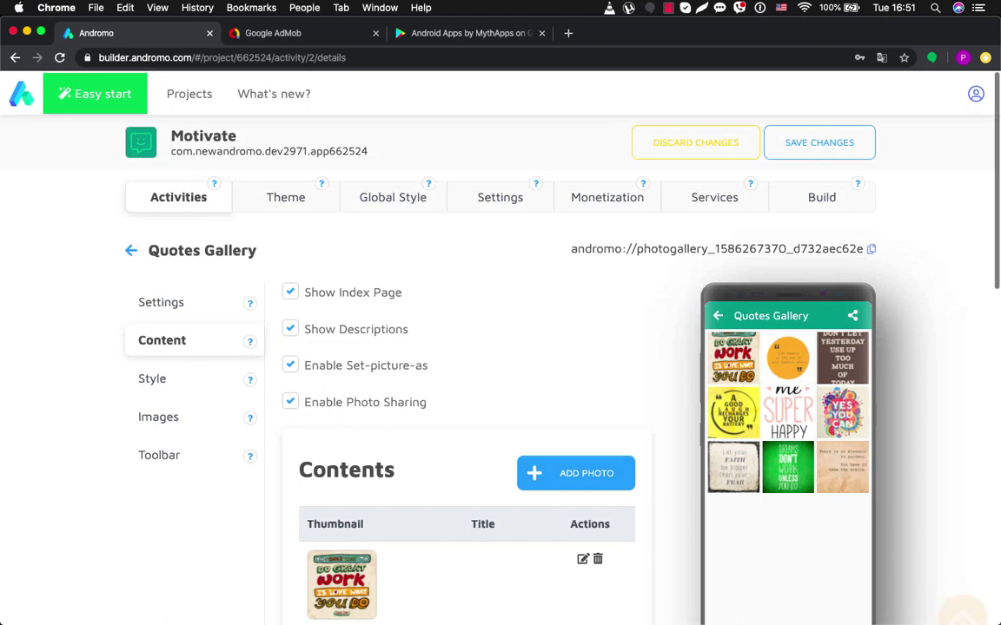
- Rename the Quotes Gallery activity to "Quotes for everyday" and return to the activities overview
click(161, 299)
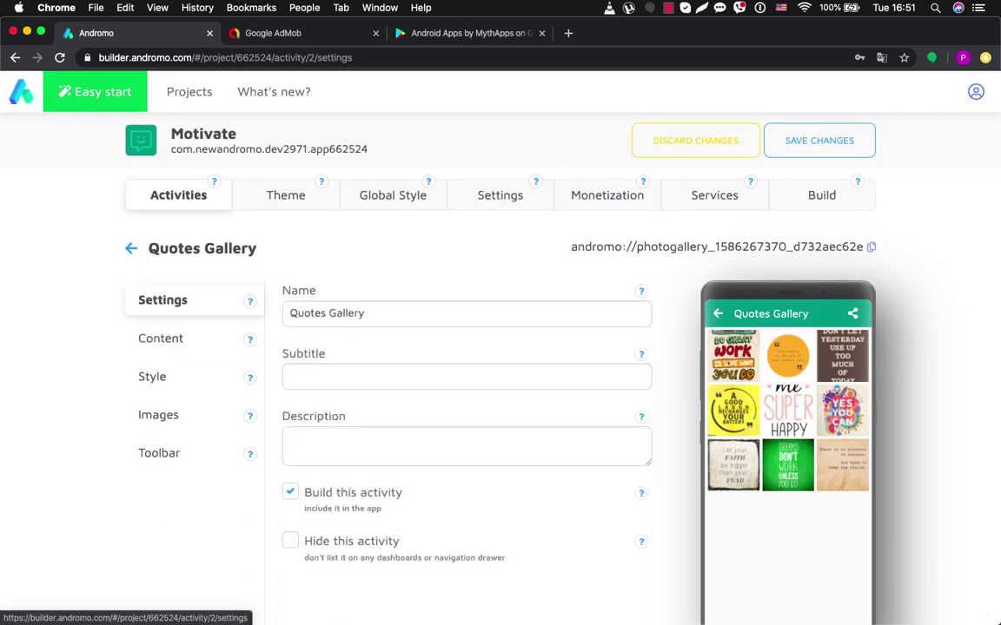
double_click(355, 313)
key(super+a)
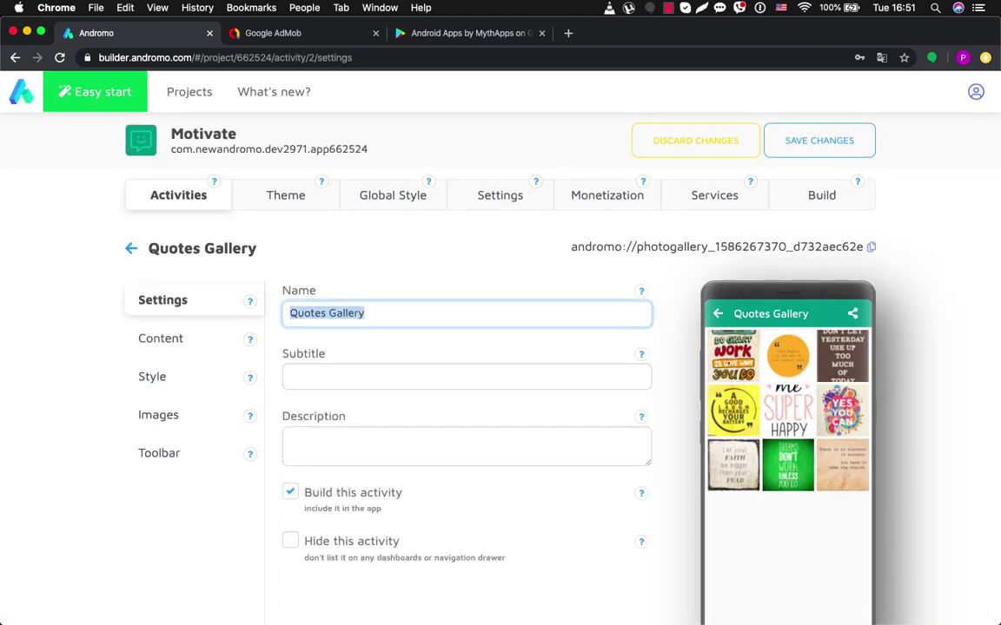
text(Quote)
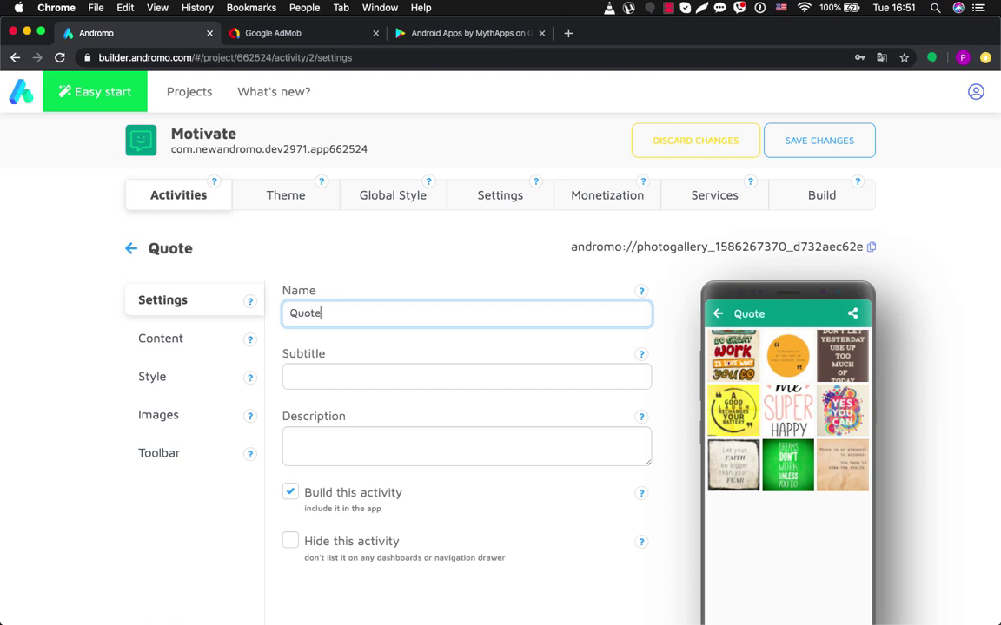
text(s for everyd)
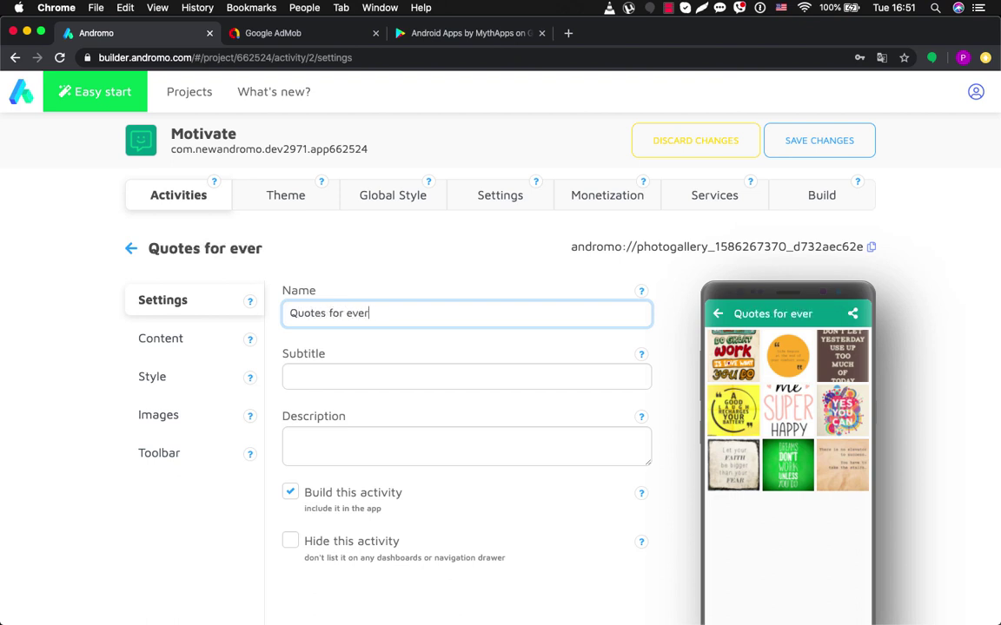
key(BackSpace)
text(da)
key(BackSpace)
key(BackSpace)
text(day)
click(130, 248)
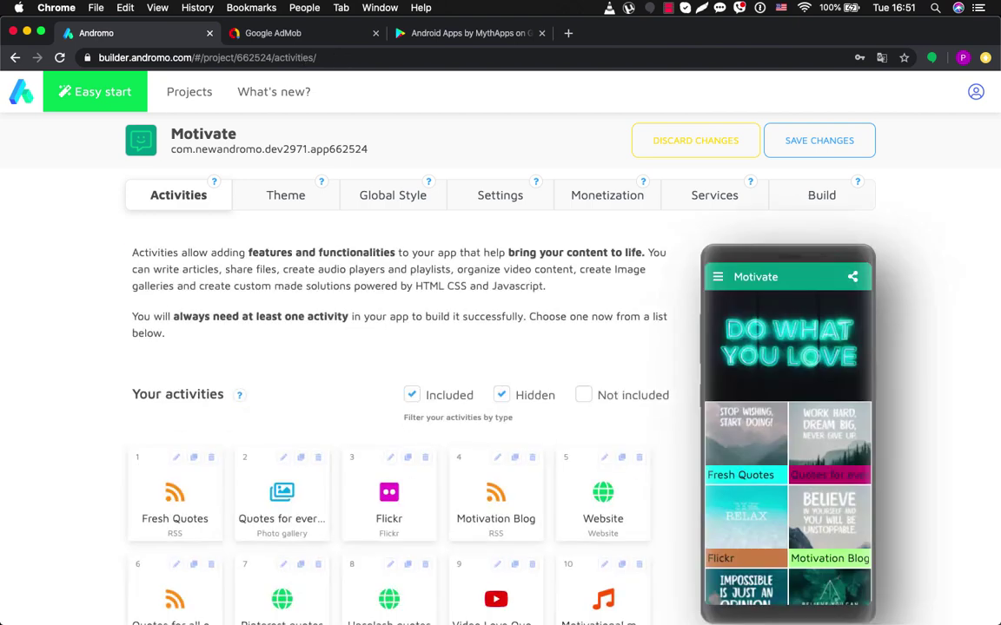
- Open the content of the Motivational music activity, examine its player options and audio tracks, and return to the overview
scroll(716, 349, down, 3)
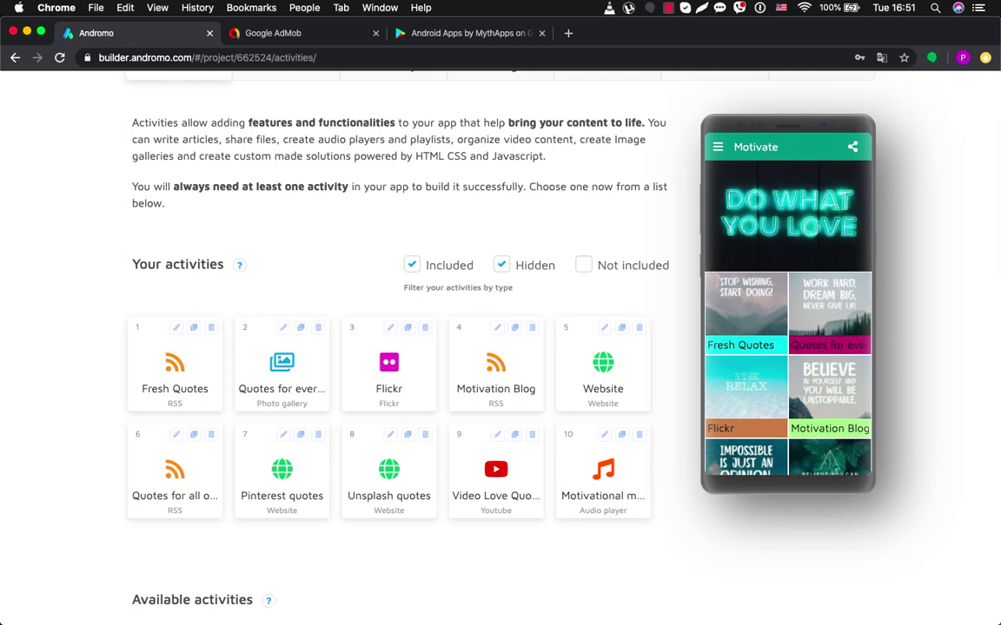
click(603, 495)
click(162, 338)
scroll(501, 347, down, 5)
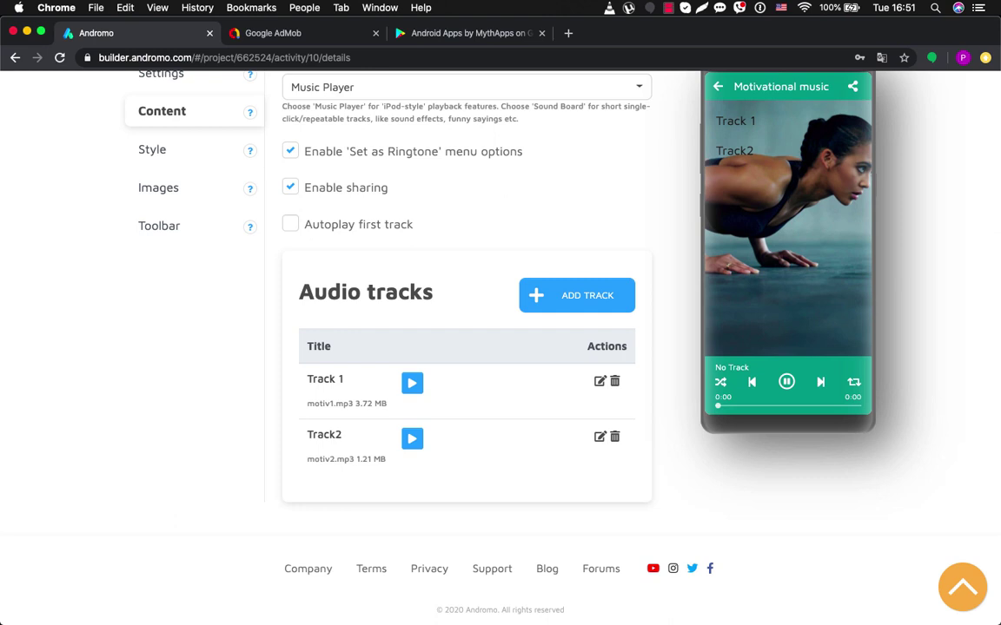
scroll(501, 347, up, 4)
click(130, 196)
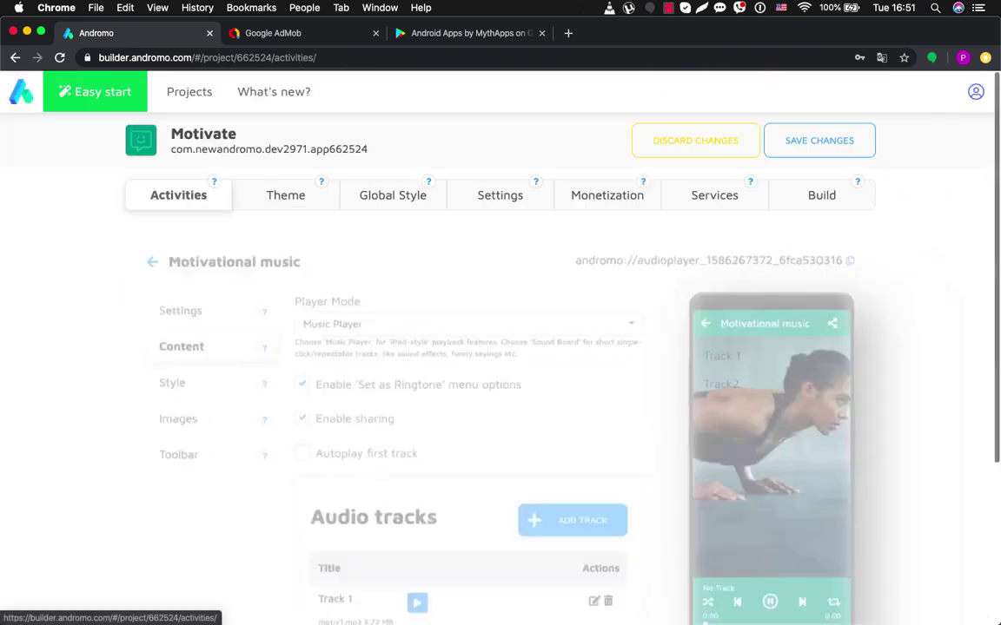
- Add a Custom page activity from the recommended activities and open its content editor
scroll(500, 347, down, 5)
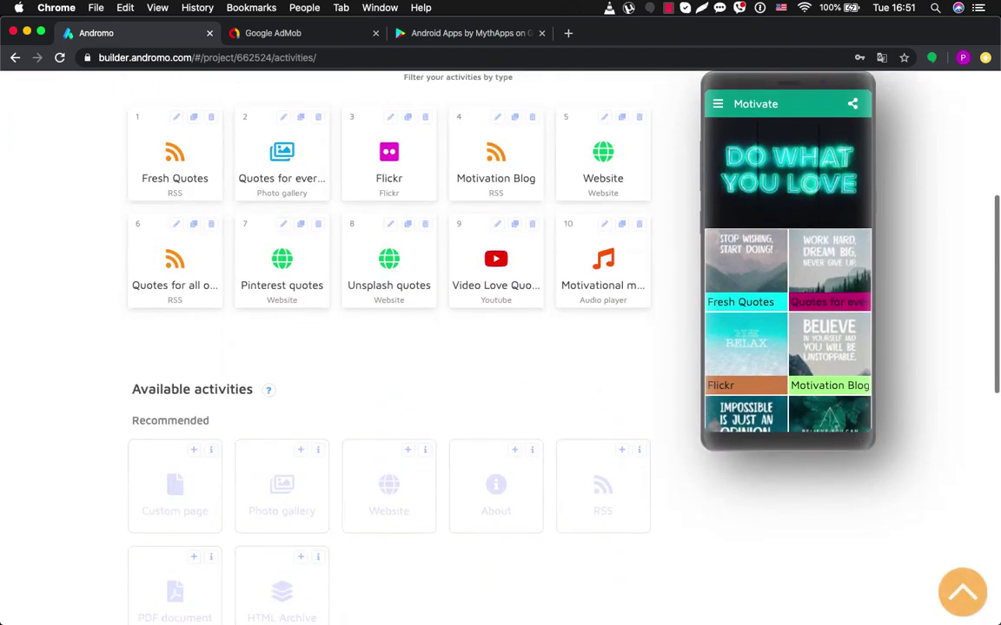
click(193, 449)
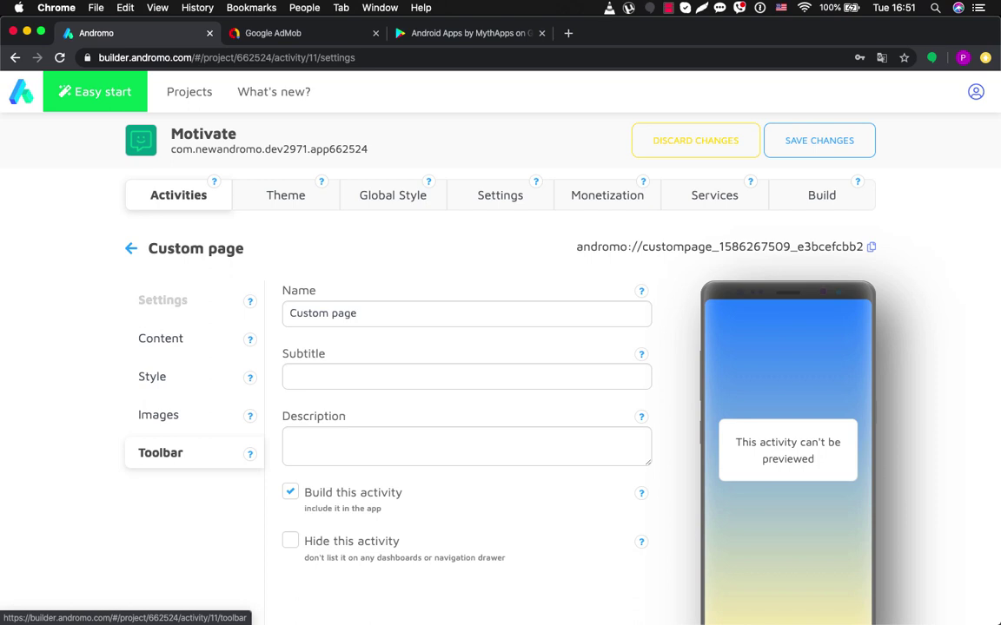
click(161, 338)
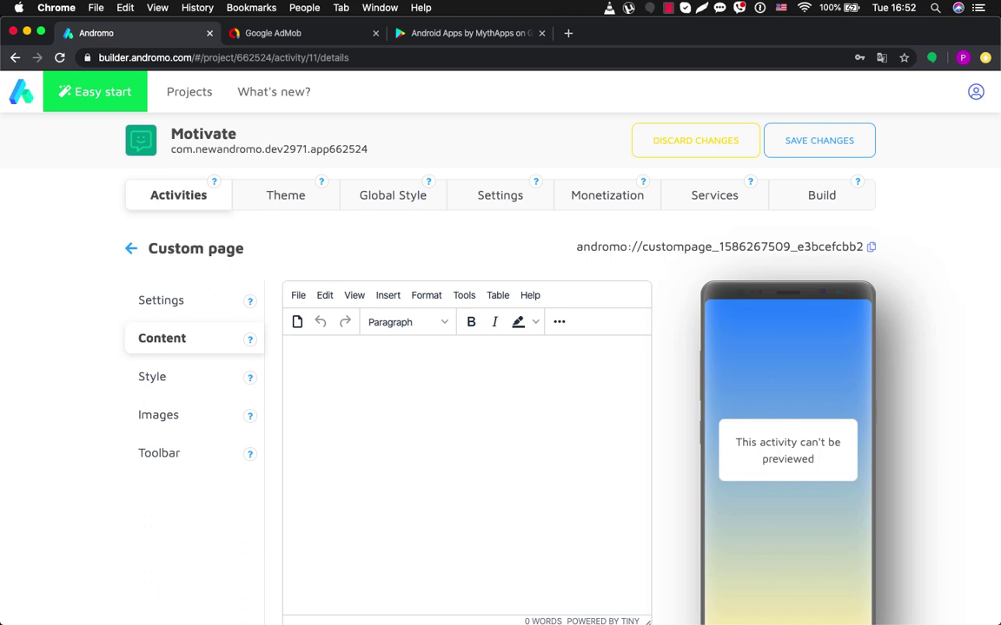
- Copy the custom page's internal andromo:// link and return to the activities overview
drag(576, 247, 863, 247)
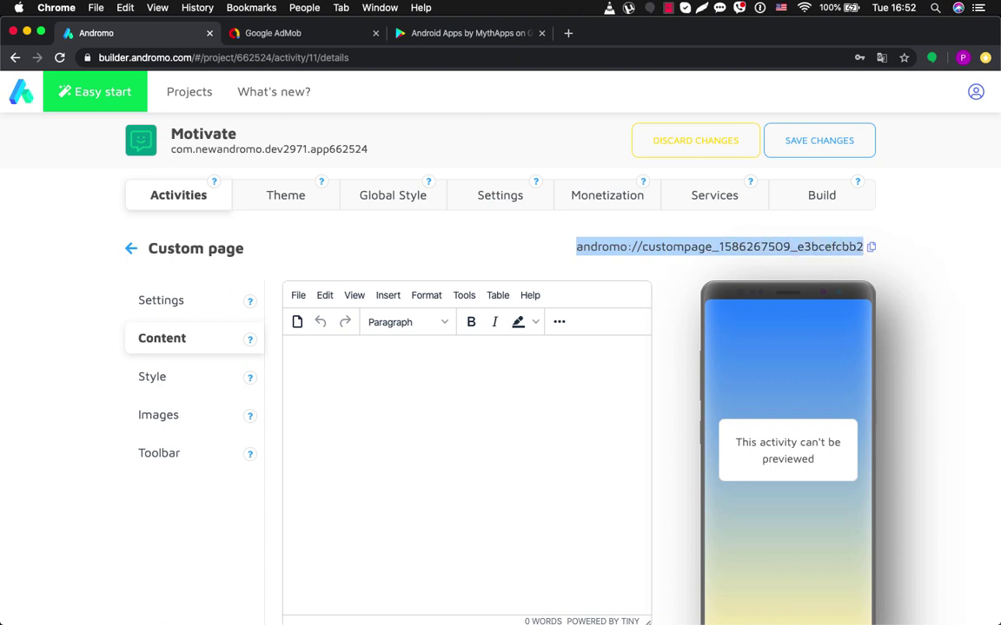
click(871, 247)
drag(577, 247, 867, 247)
click(871, 247)
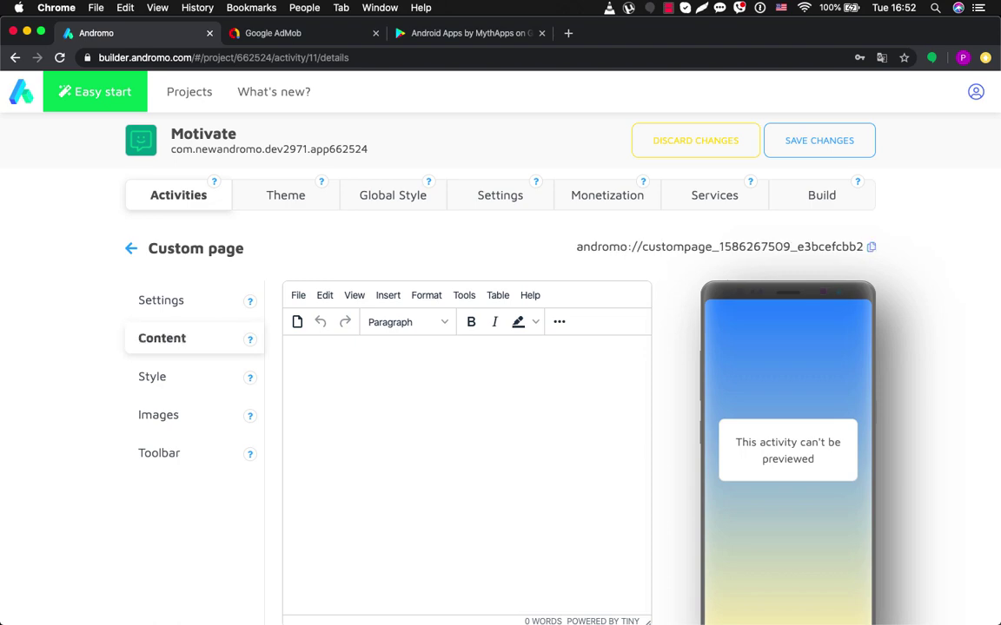
click(132, 248)
- Open the content of the Fresh Quotes activity, examine its RSS/Atom feed URL, and return to the overview
scroll(500, 348, down, 1)
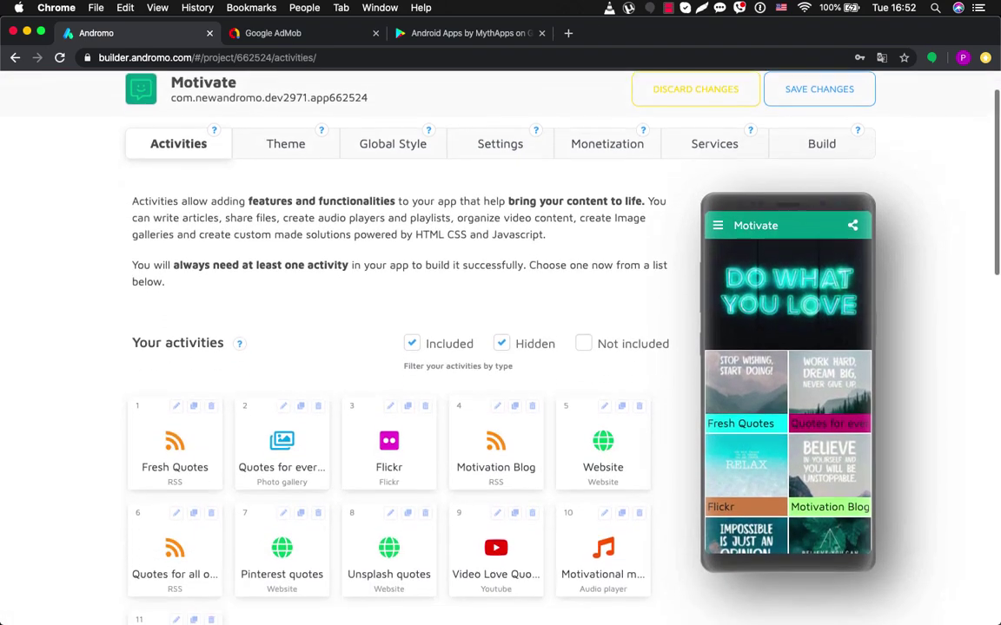
scroll(500, 347, down, 3)
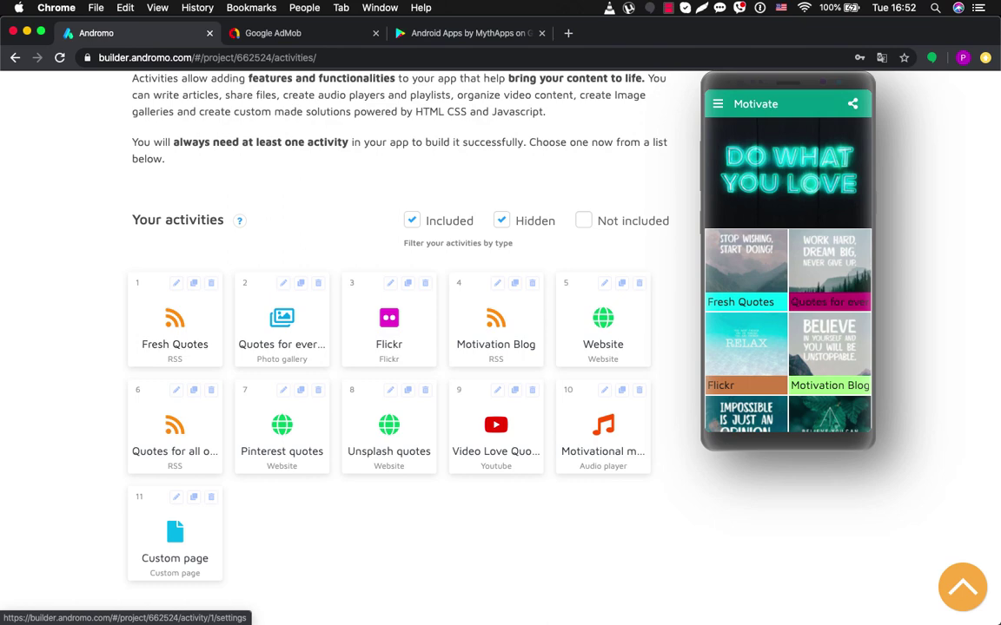
click(175, 344)
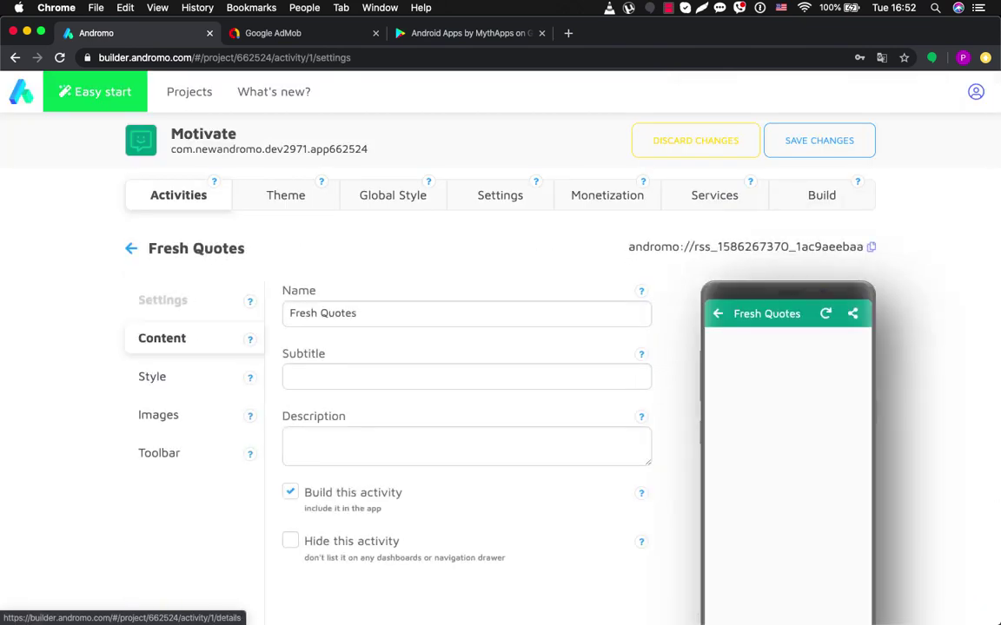
click(348, 312)
key(super+a)
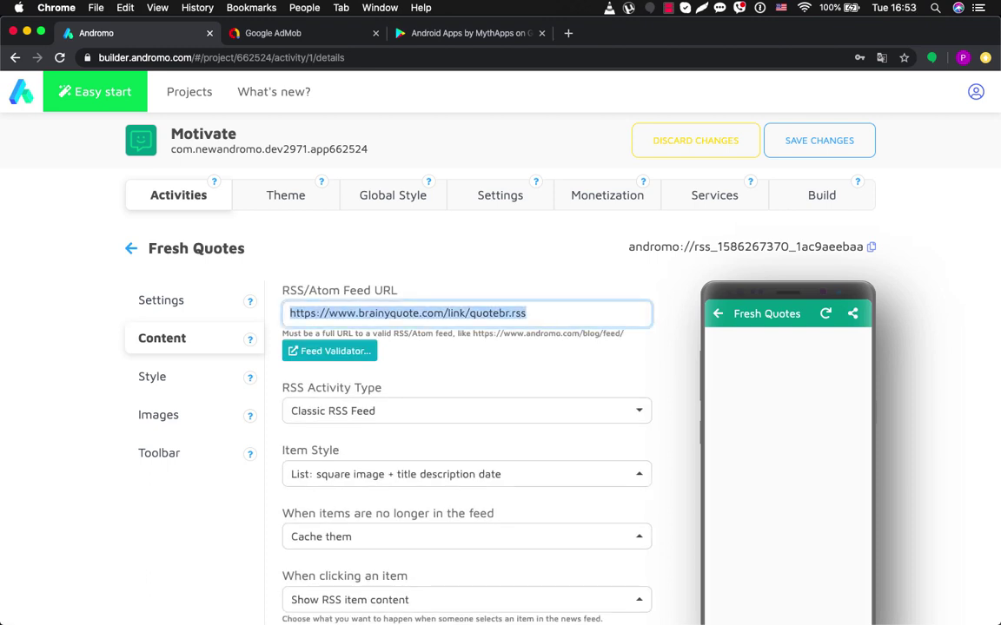
click(131, 248)
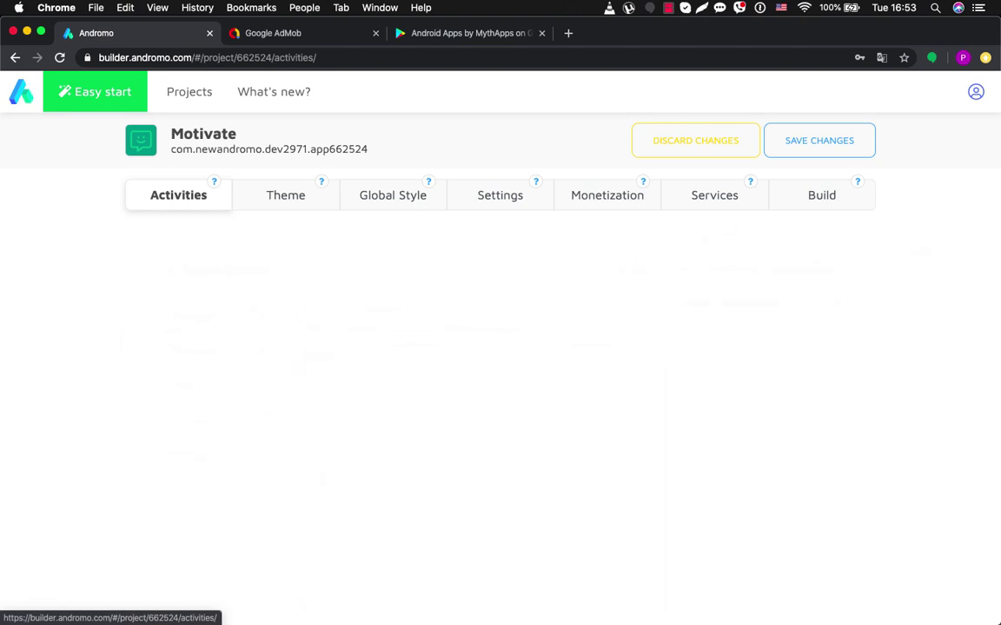
- Look over the general settings of the Fresh Quotes activity and return to the activities overview
scroll(717, 374, down, 3)
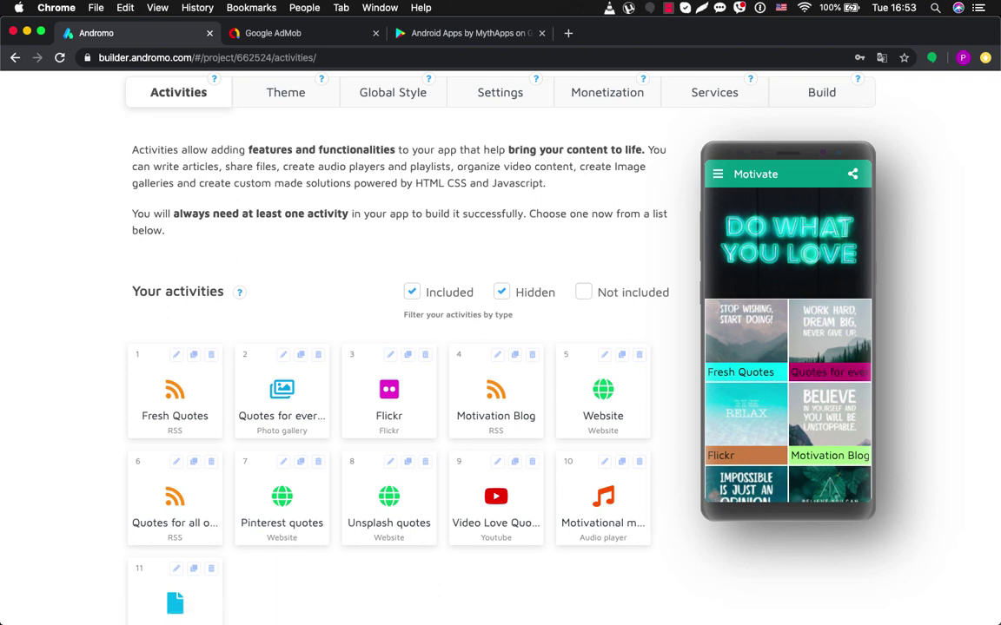
click(175, 415)
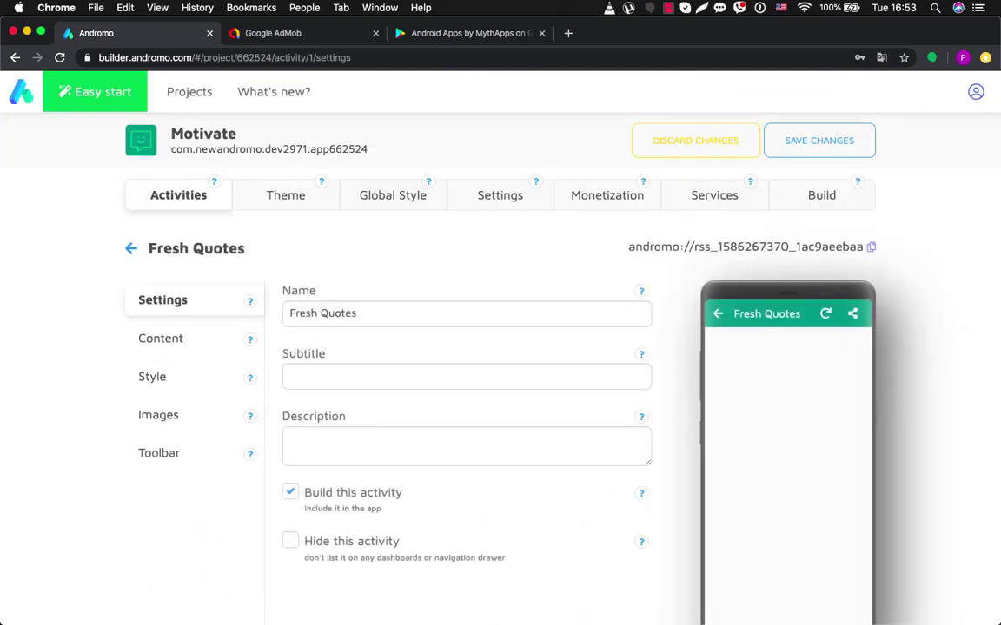
click(130, 249)
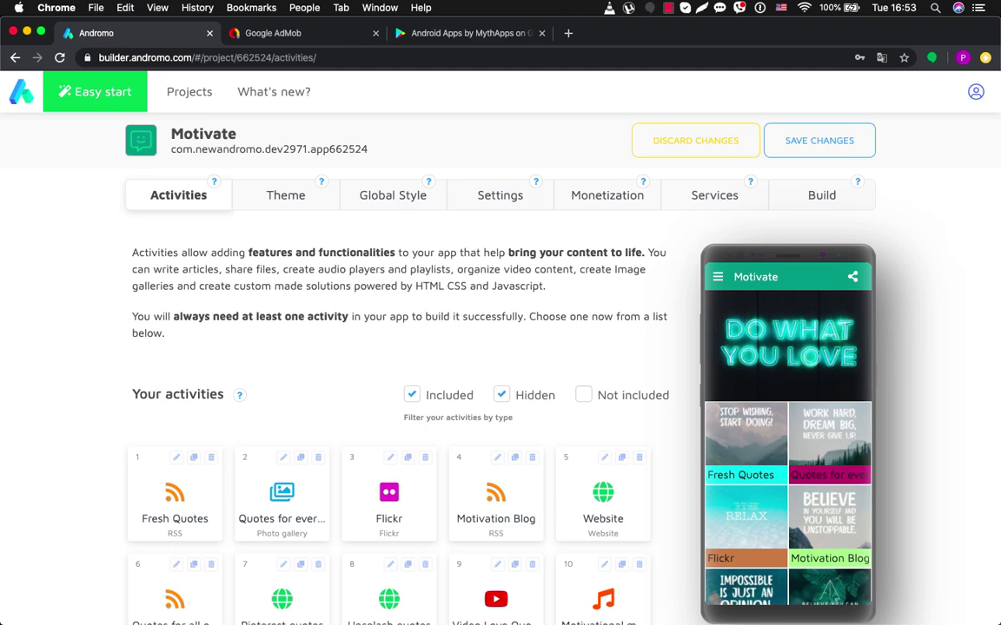
- Switch the Fresh Quotes activity to the Custom style mode and try a light brown primary color
scroll(391, 364, down, 3)
click(174, 335)
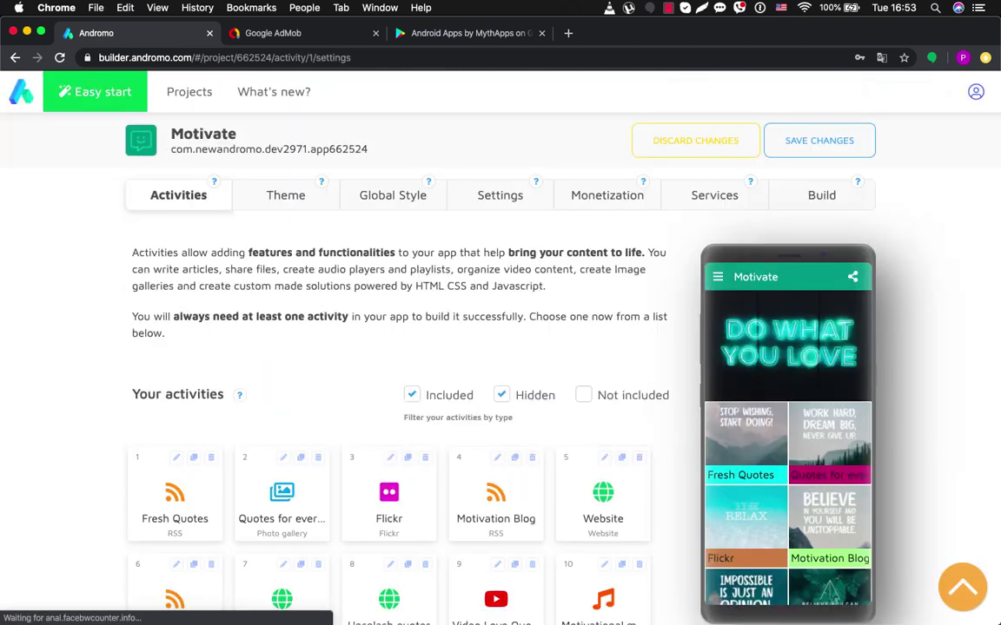
scroll(161, 277, down, 2)
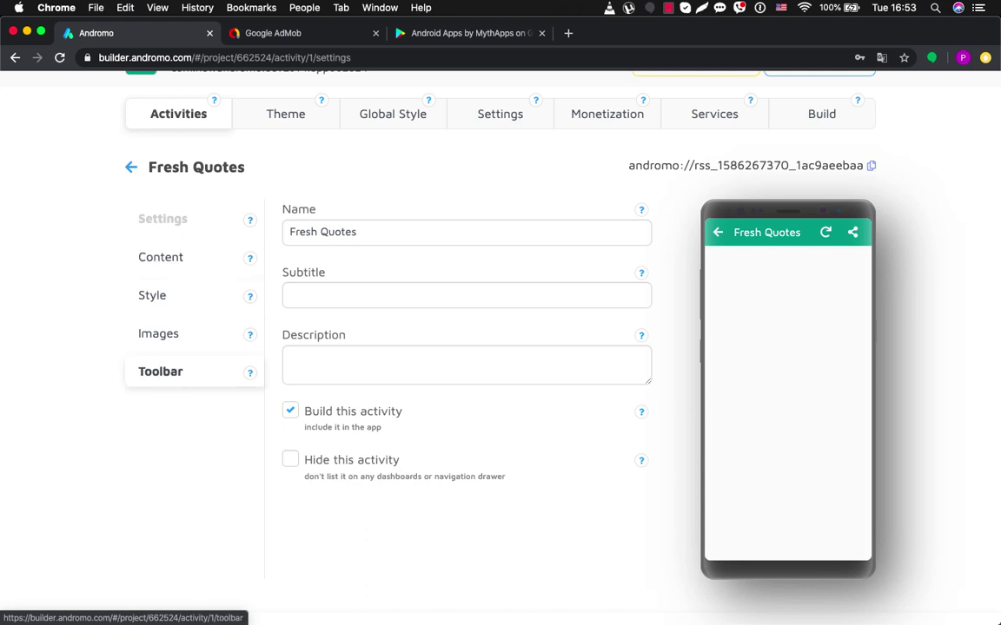
click(152, 295)
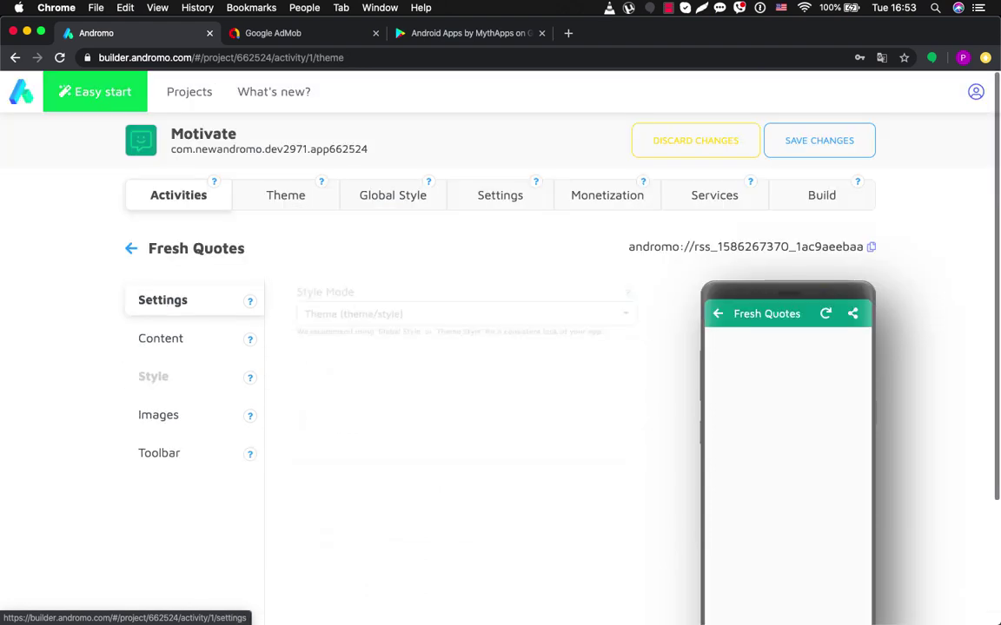
click(467, 315)
click(313, 388)
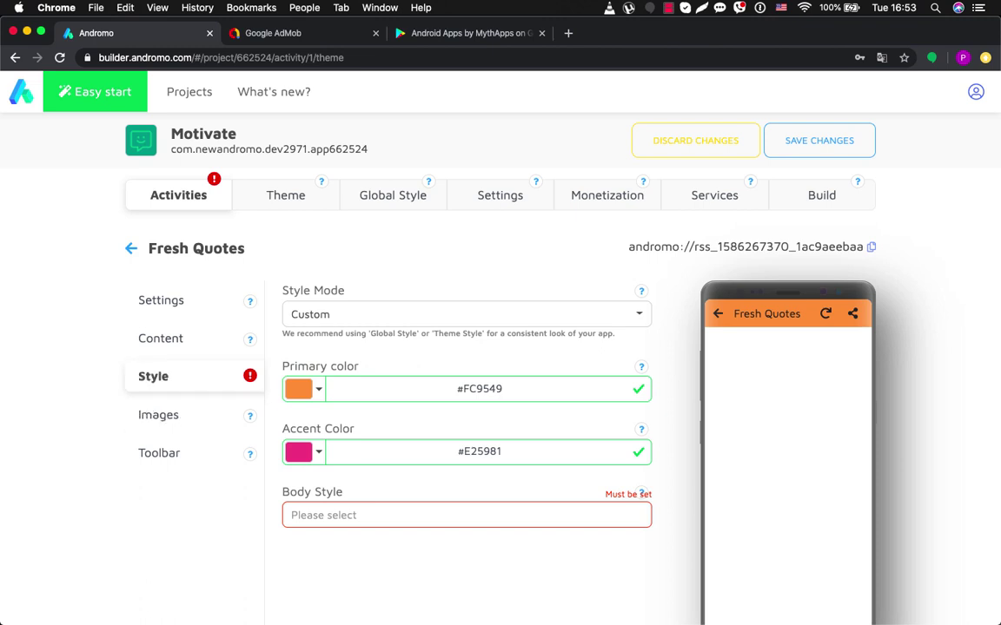
click(302, 389)
click(412, 442)
drag(413, 441, 340, 431)
- Set the Fresh Quotes style mode back to Theme (theme/style) and leave the activity
click(467, 314)
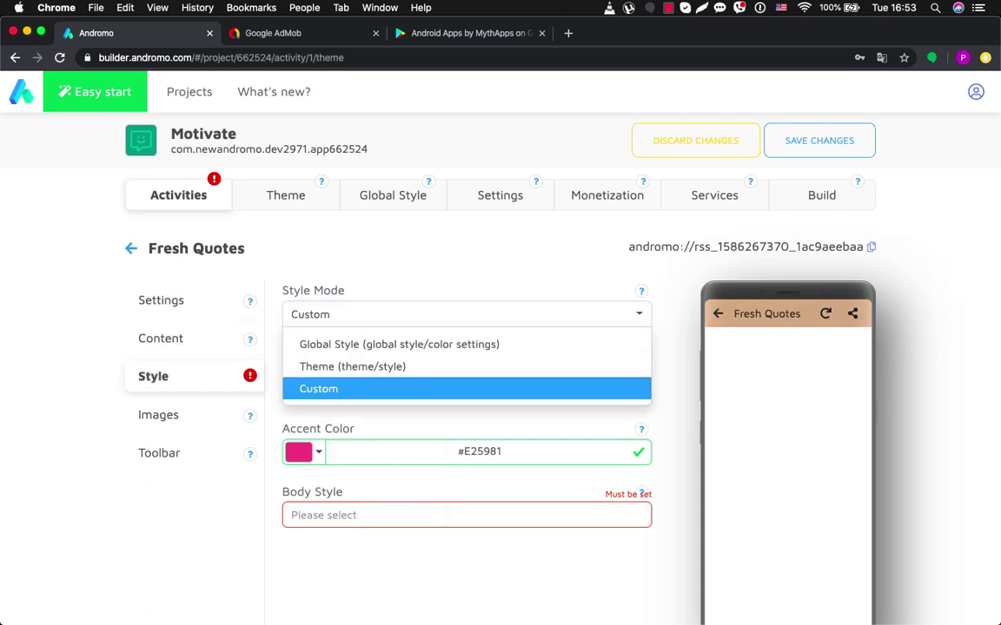
click(357, 364)
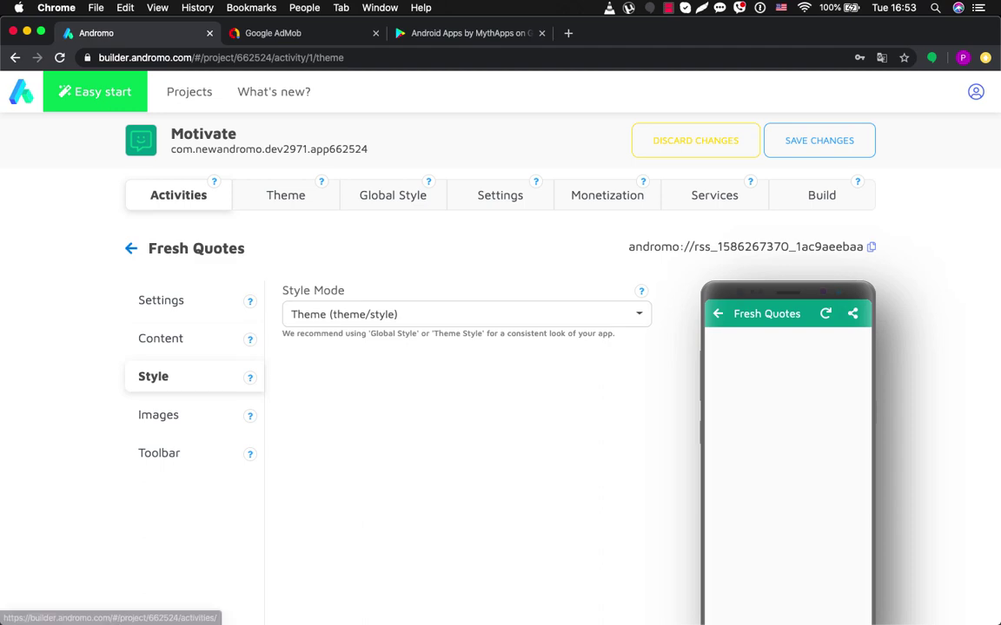
click(131, 248)
- Open the app's theme settings and examine the startup mode options and the dashboard in the phone preview
click(285, 195)
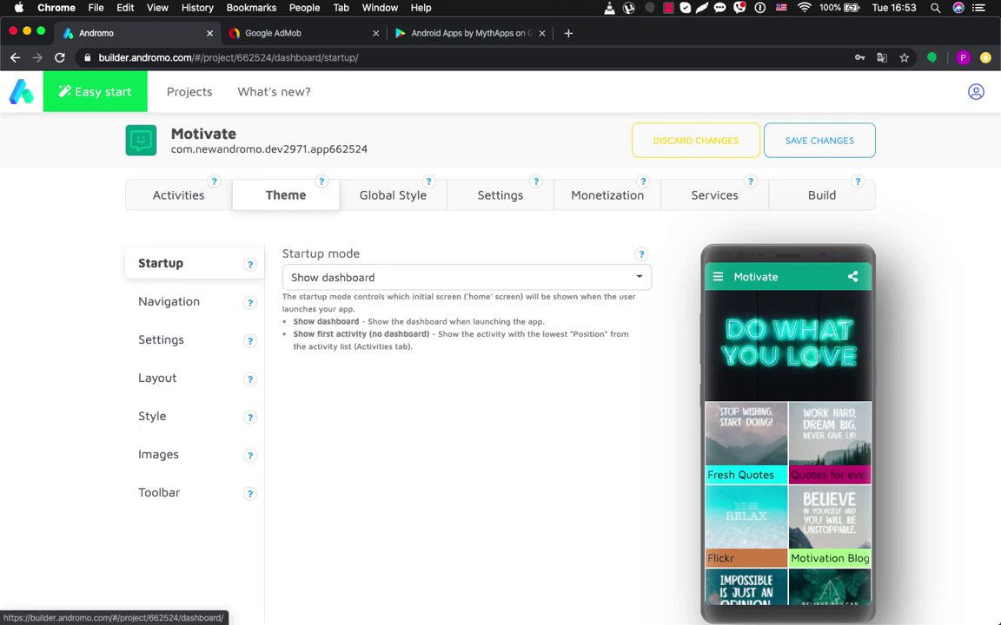
click(321, 181)
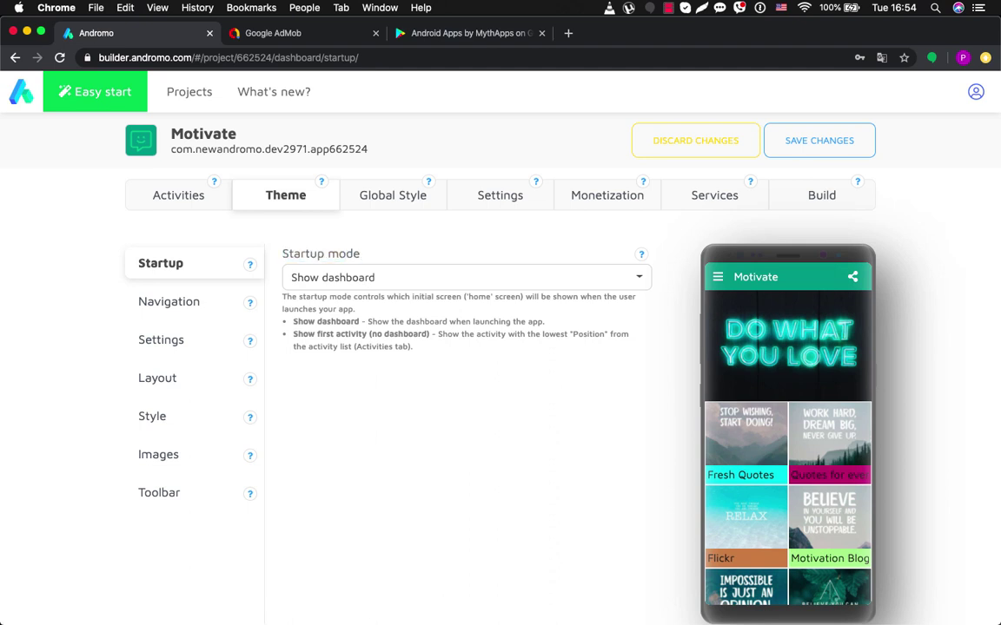
scroll(787, 434, down, 2)
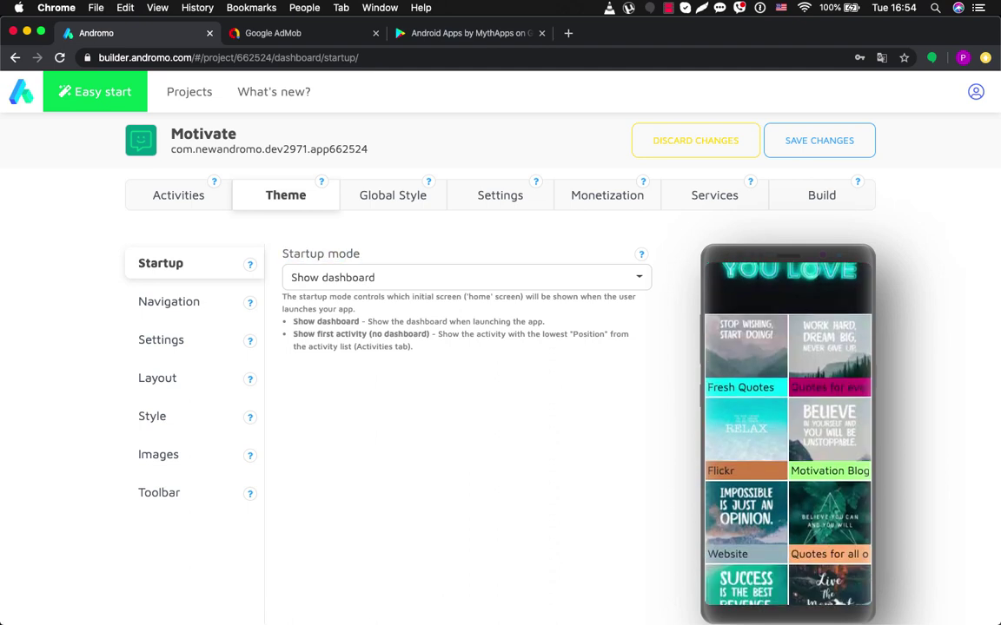
scroll(717, 387, up, 2)
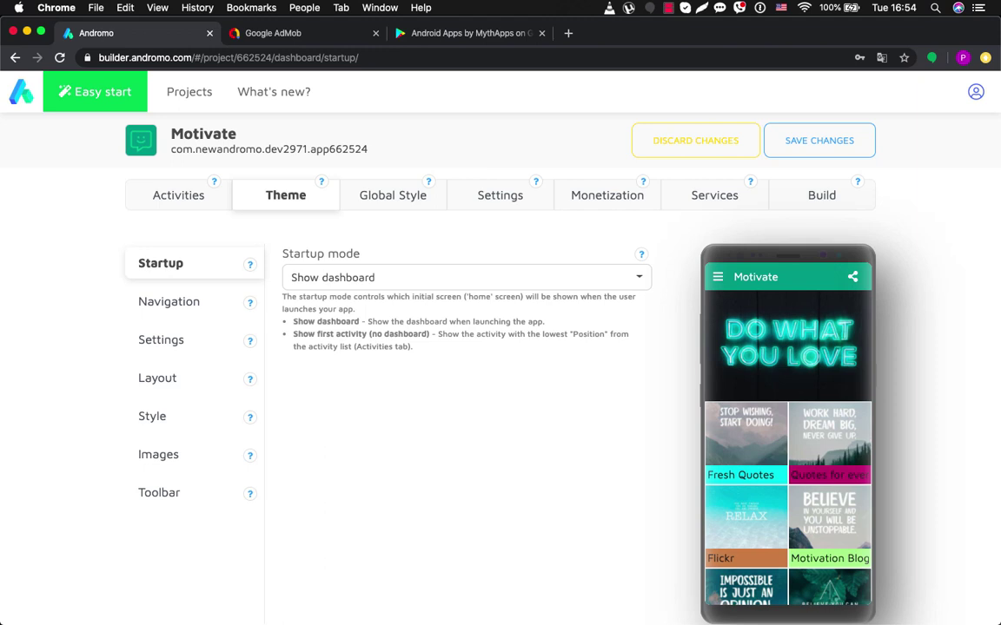
- Try the startup mode "Show first activity (no dashboard)" and set it back to "Show dashboard"
click(466, 277)
click(384, 330)
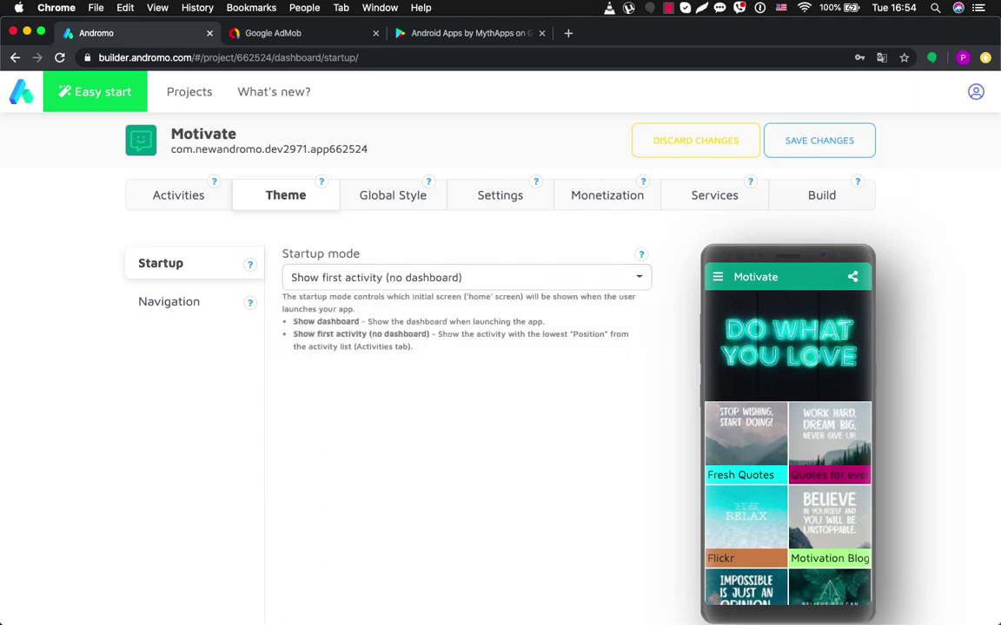
scroll(450, 347, down, 1)
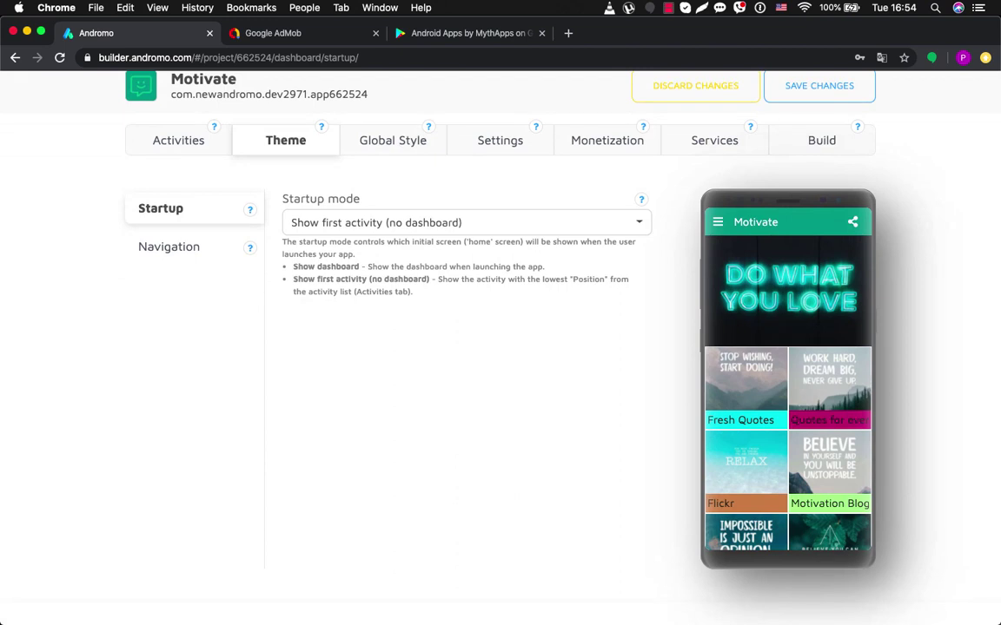
click(467, 222)
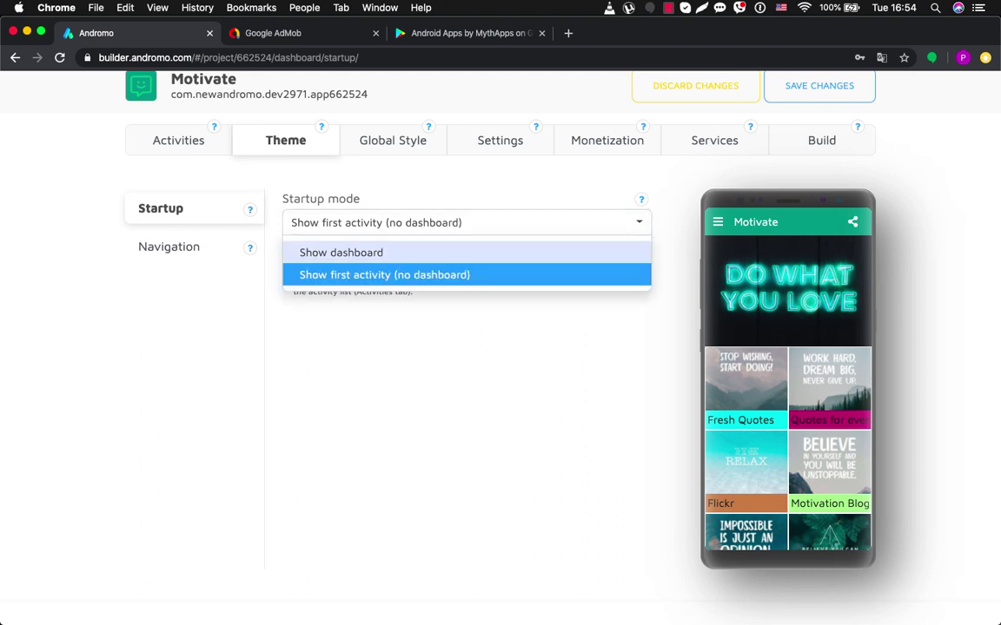
click(347, 251)
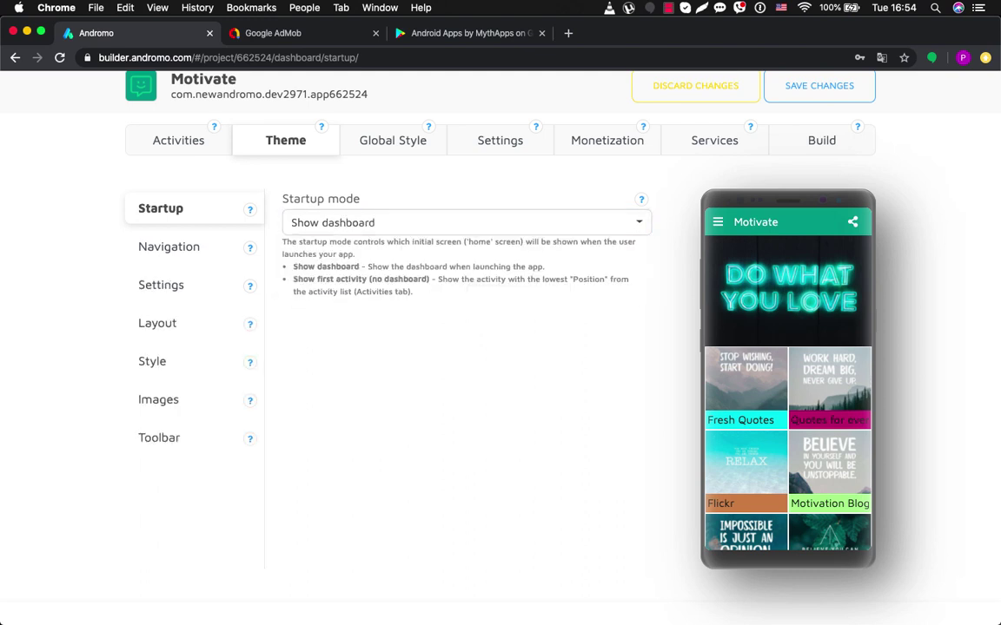
- Open the theme's navigation settings and try the drawer title "Menu" with the subtitle "Submeny"
click(169, 246)
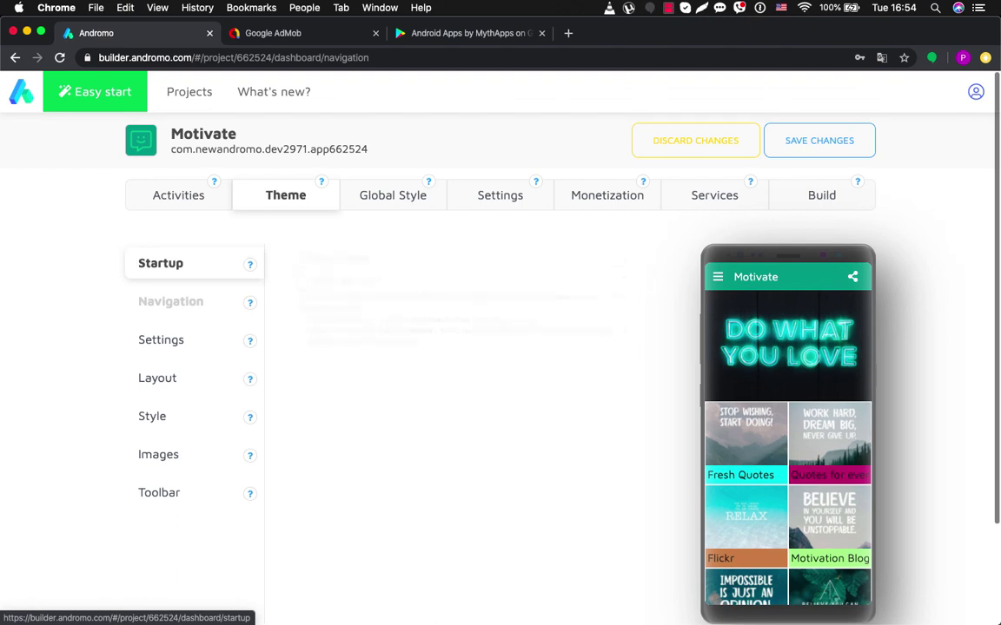
scroll(500, 348, down, 3)
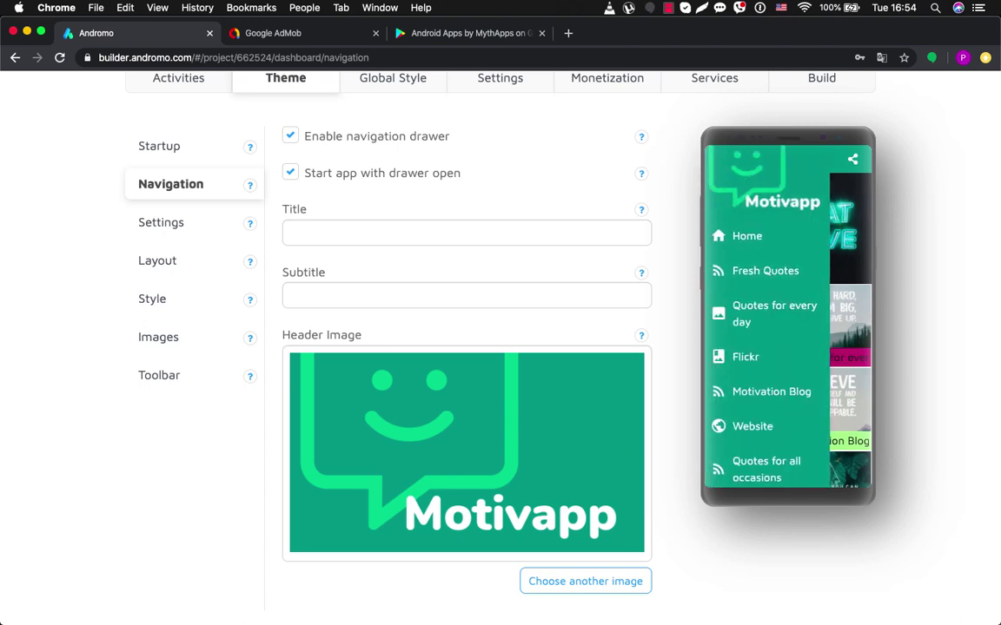
click(290, 232)
text(Meu)
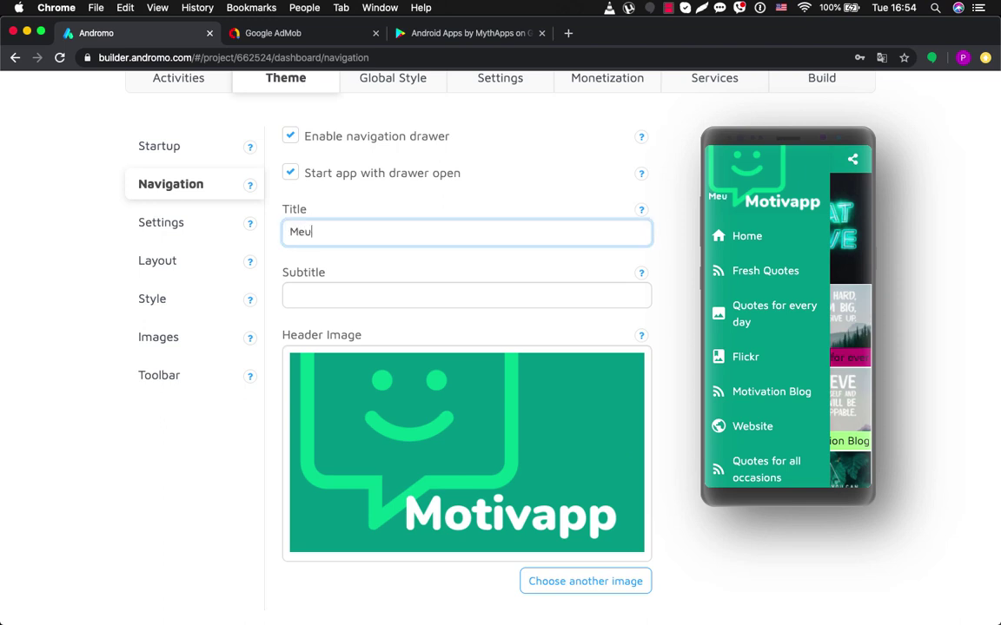
key(BackSpace)
text(nu)
click(290, 296)
text(Subm)
text(enu)
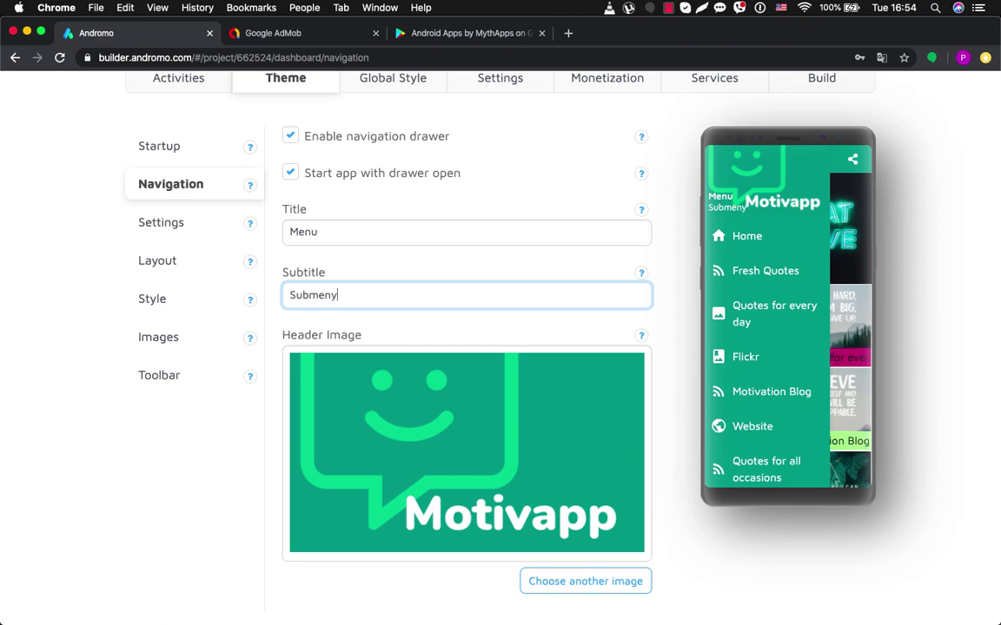
- Clear the subtitle and the title of the navigation drawer
key(super+a)
key(BackSpace)
key(shift+Tab)
key(BackSpace)
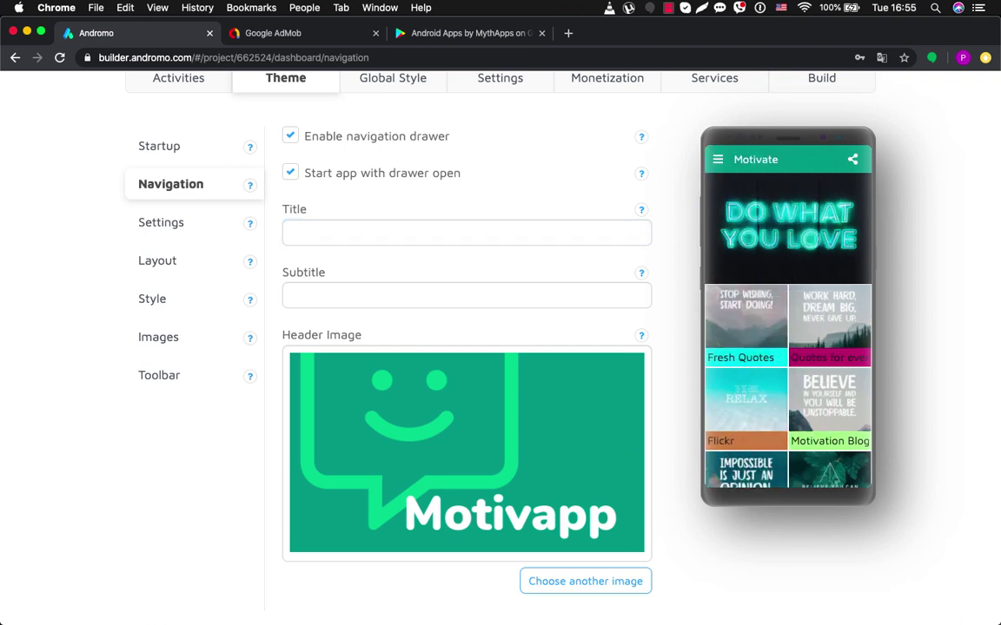
- Open the theme's layout settings and examine the layout choices available for the home screen
scroll(501, 347, up, 2)
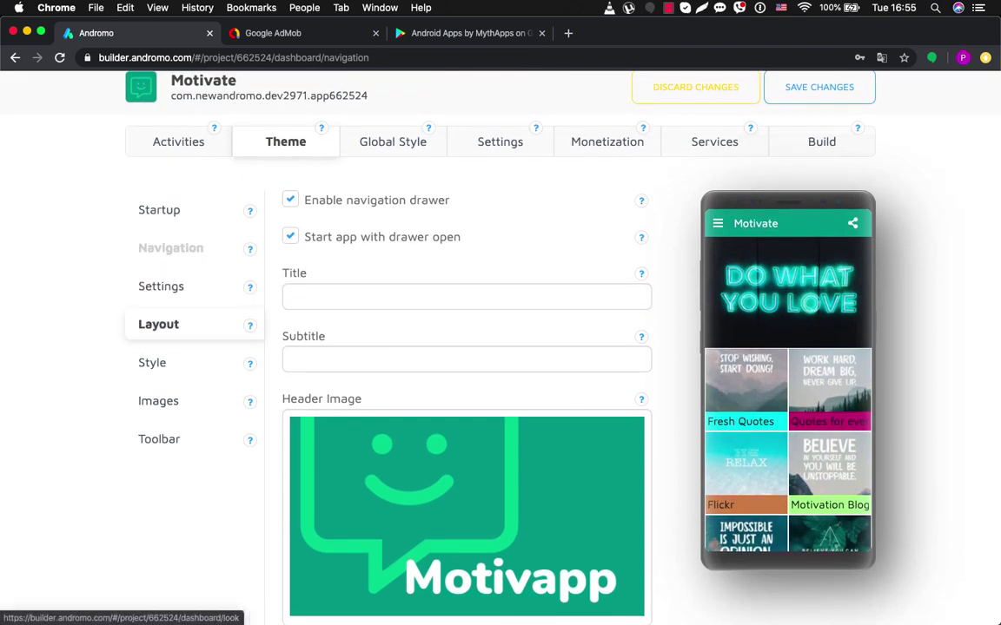
click(158, 324)
scroll(469, 339, down, 3)
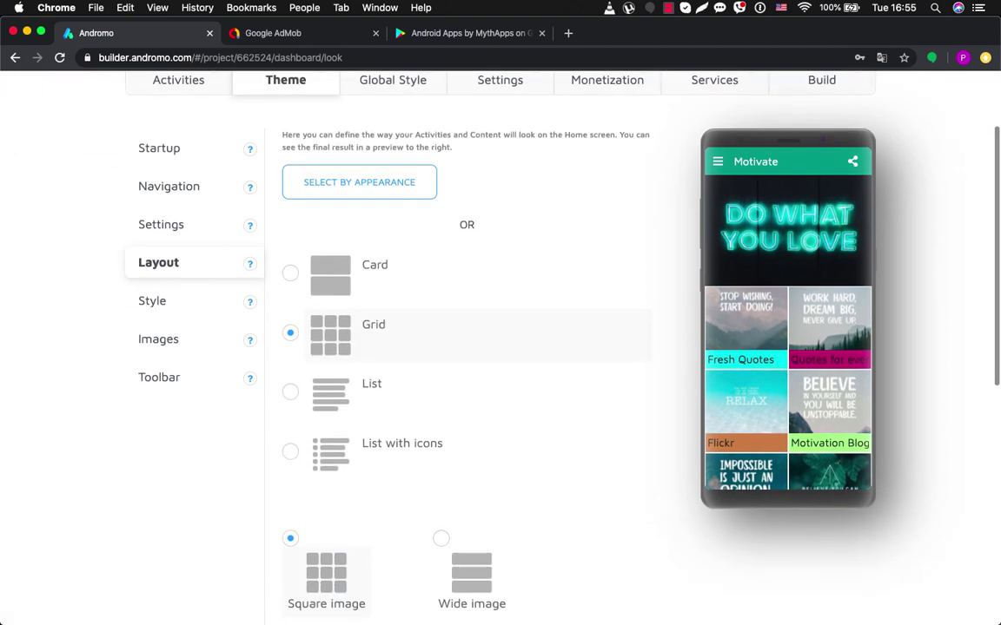
scroll(360, 277, up, 3)
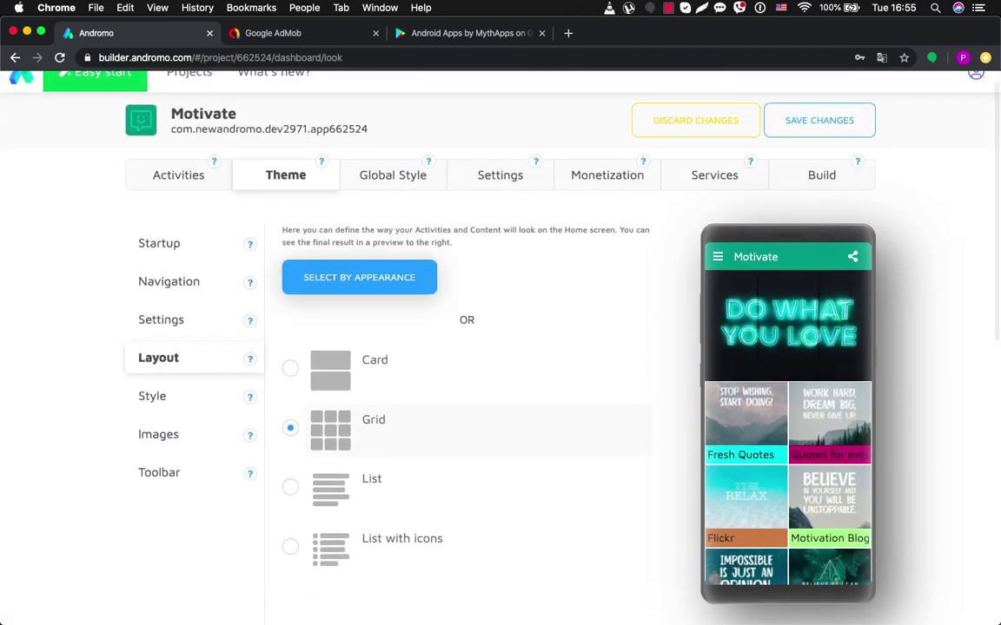
scroll(360, 277, down, 2)
scroll(359, 277, up, 2)
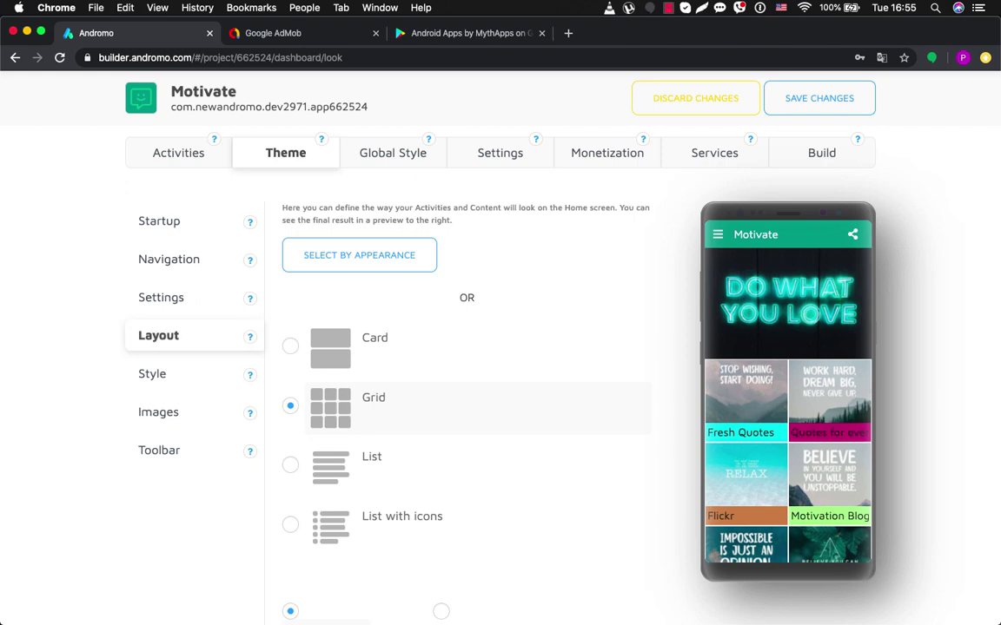
scroll(717, 346, down, 2)
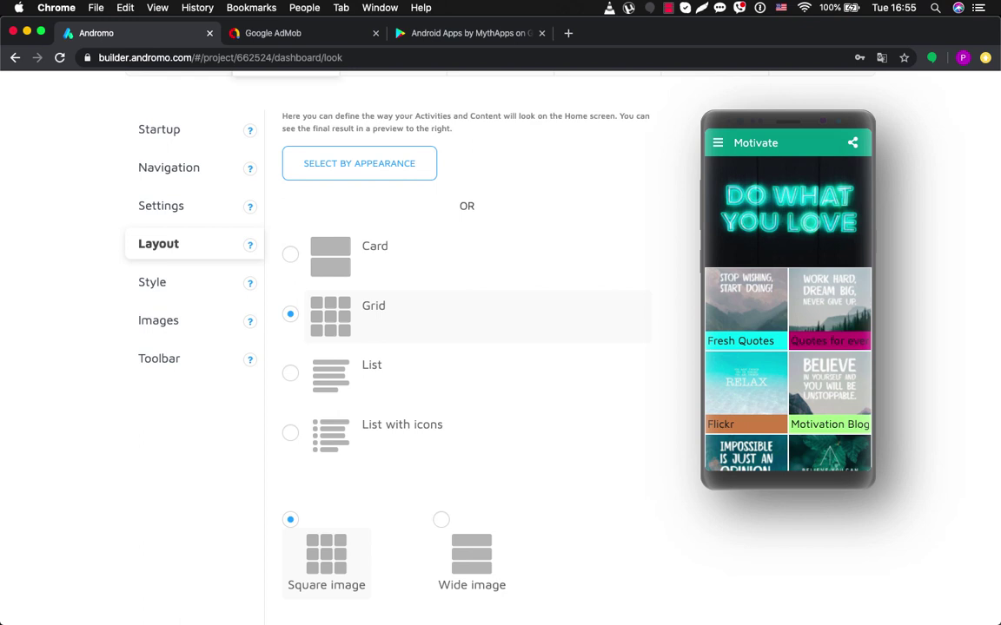
- Try the Card layout for the home screen and look over its aspect, color and title options
click(290, 253)
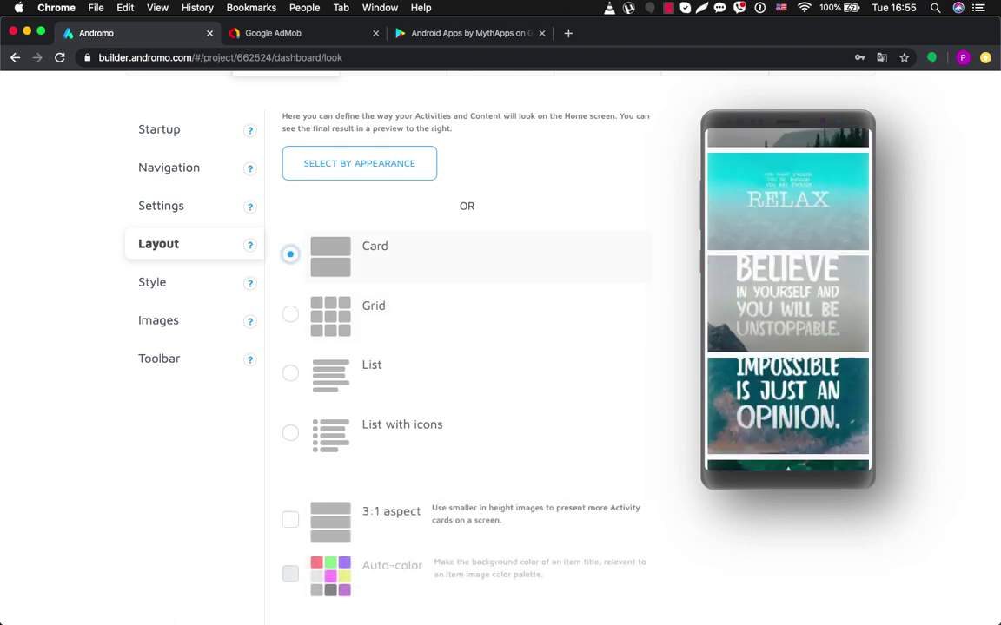
scroll(501, 348, down, 5)
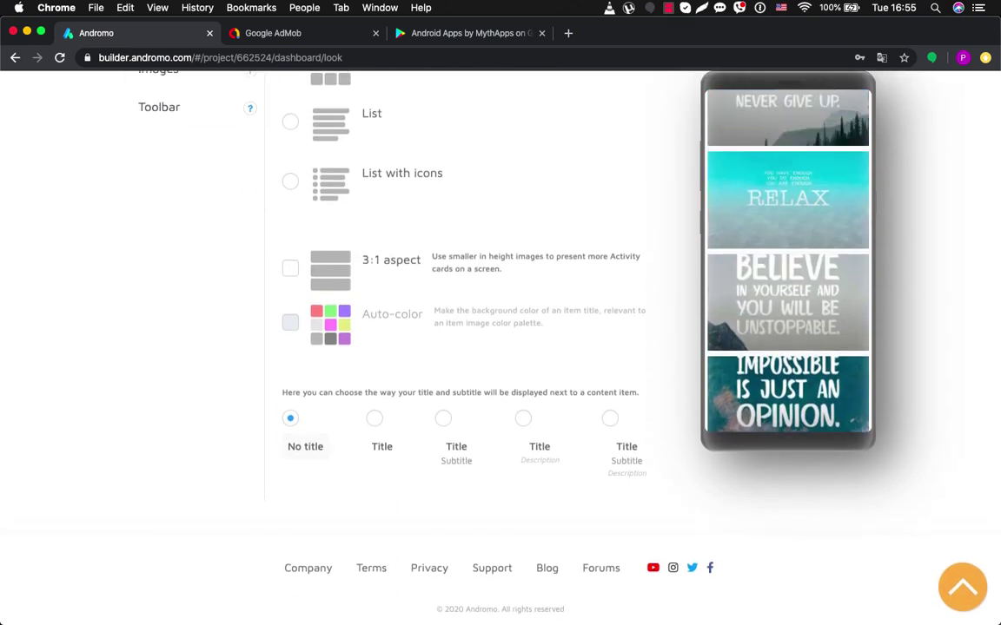
scroll(501, 348, up, 7)
scroll(500, 348, down, 3)
- Try the List layout with square images, large square images and text only, as well as the List with icons layout
click(290, 339)
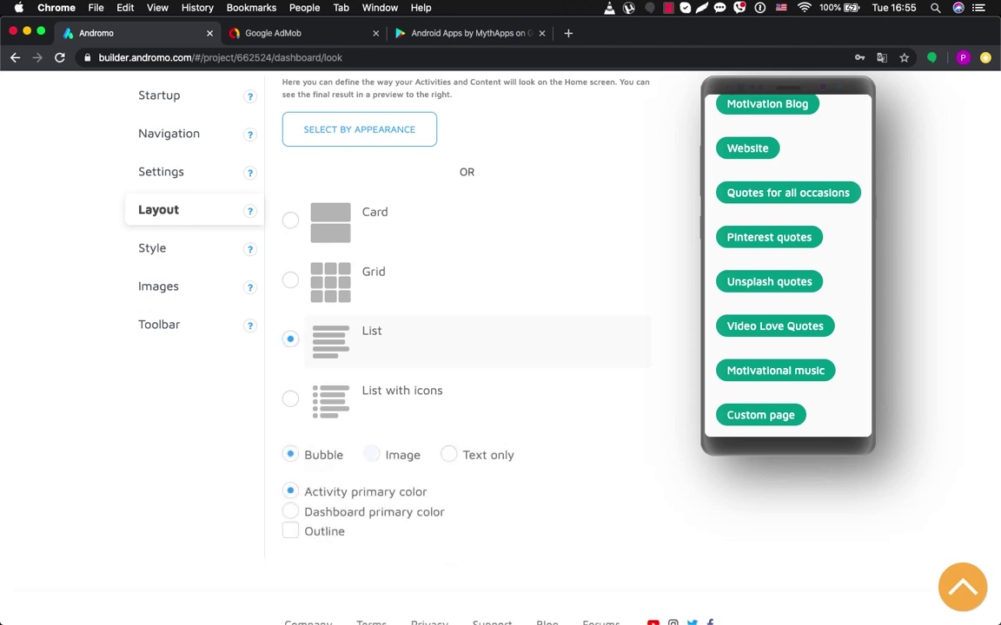
click(372, 455)
click(290, 512)
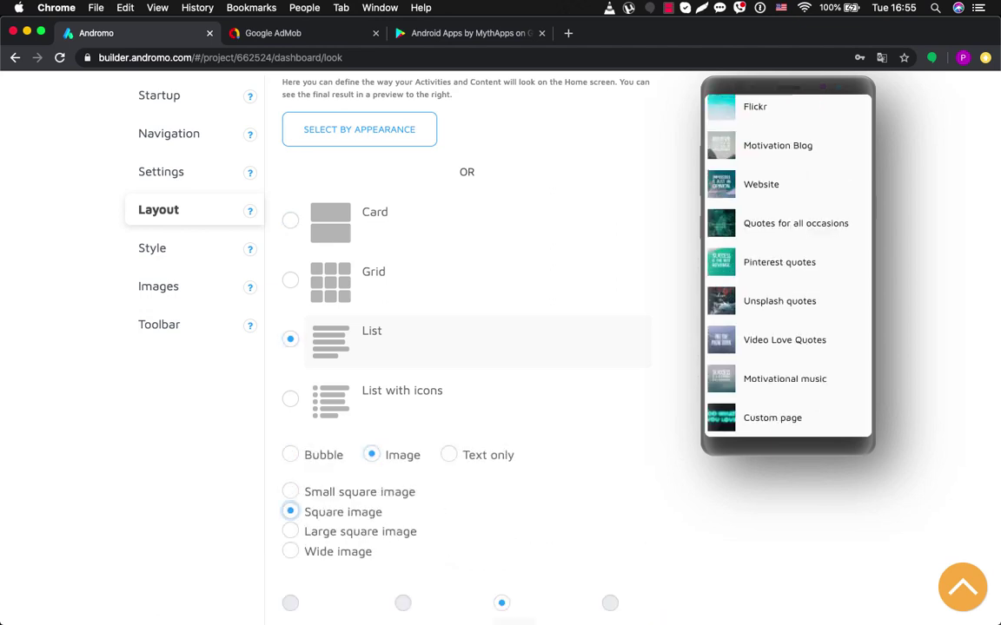
click(290, 530)
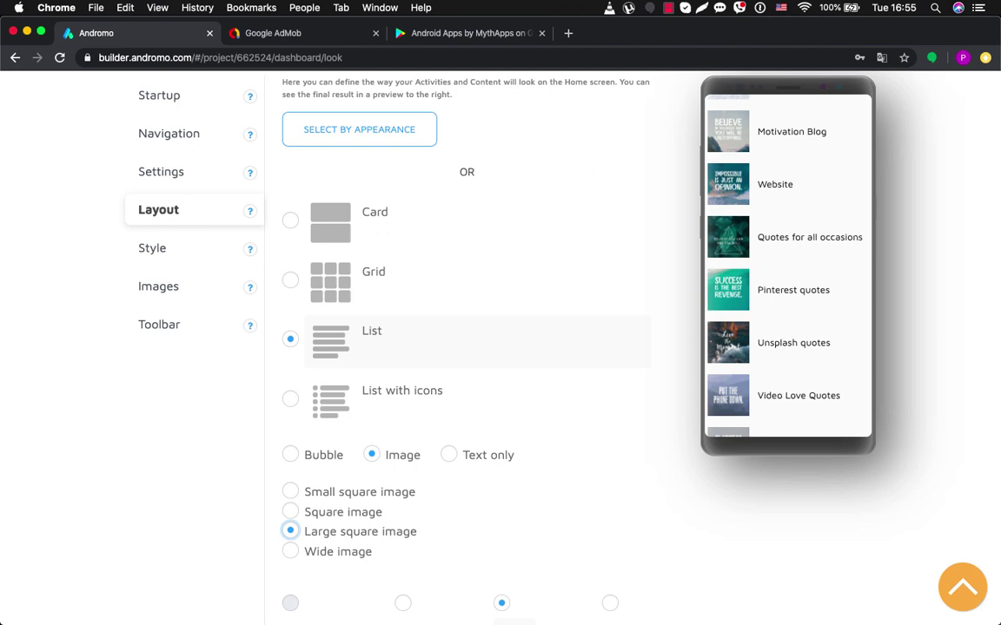
click(448, 455)
click(290, 398)
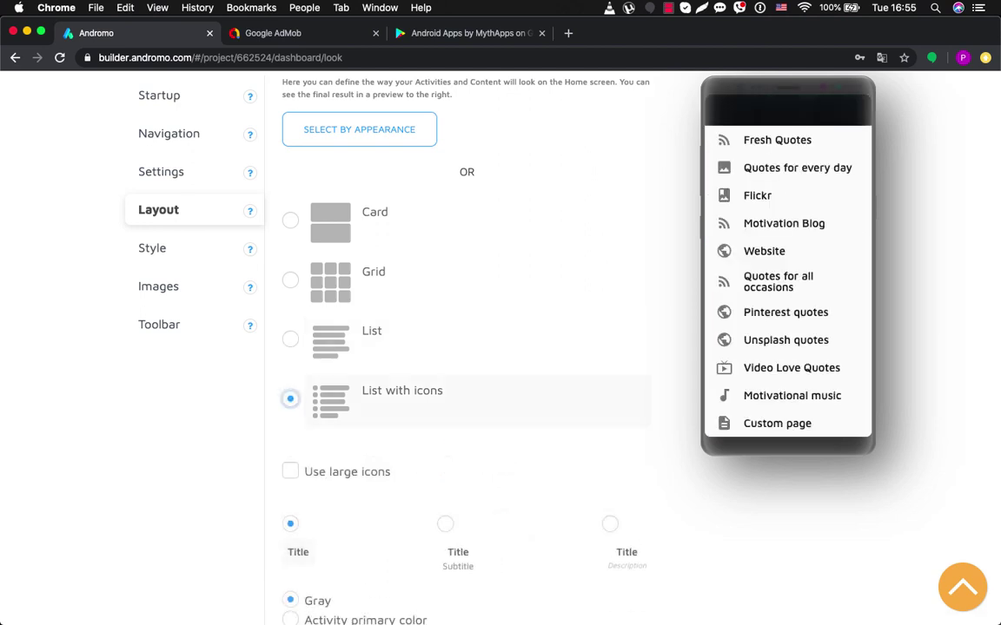
scroll(467, 348, down, 2)
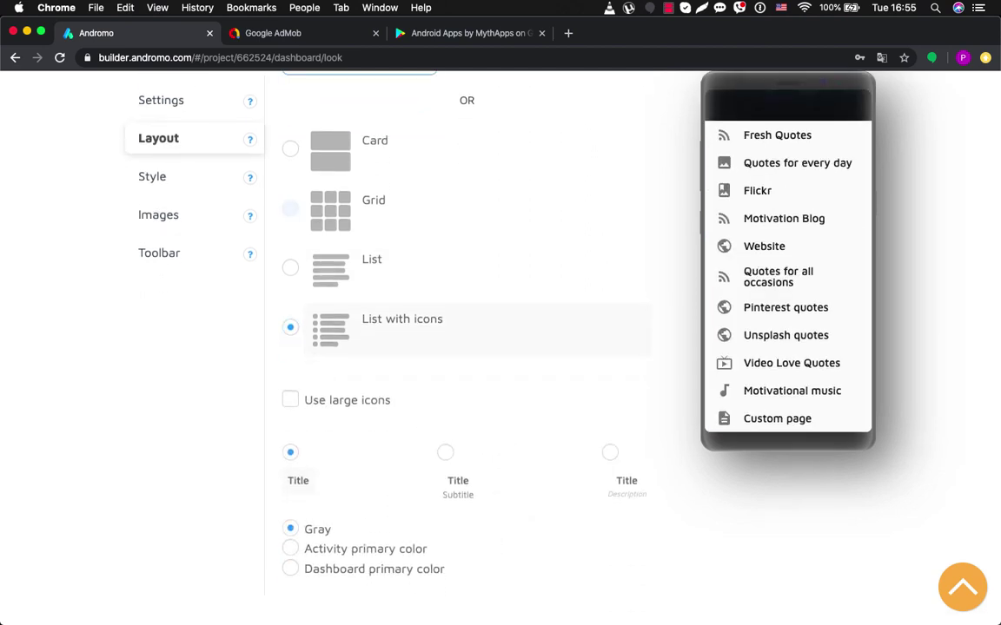
- Set the home screen back to the Grid layout with item titles shown and Auto-color enabled
click(290, 209)
scroll(466, 347, down, 7)
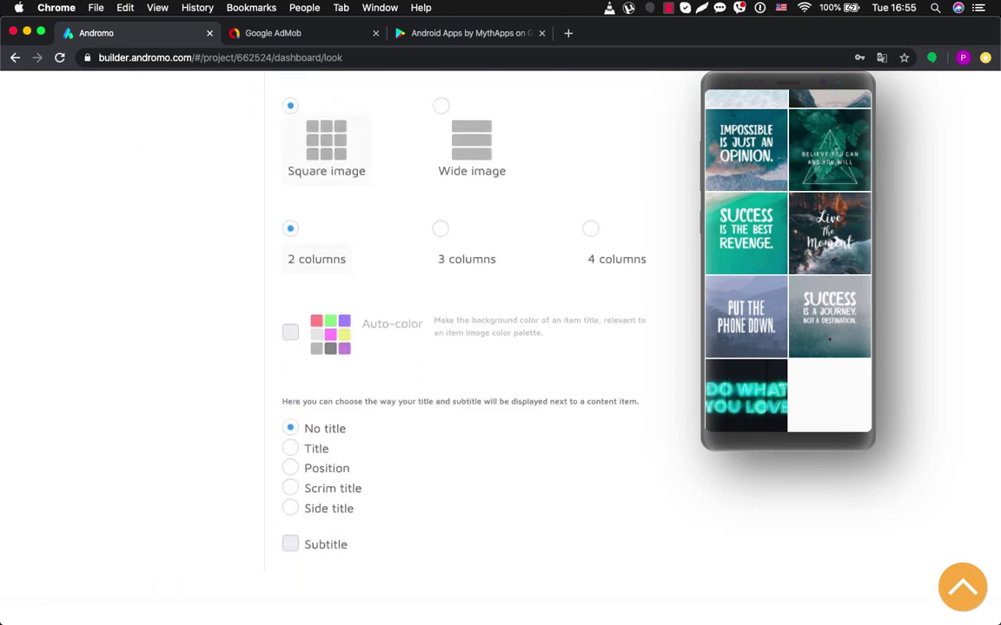
click(290, 448)
click(290, 333)
scroll(291, 333, up, 10)
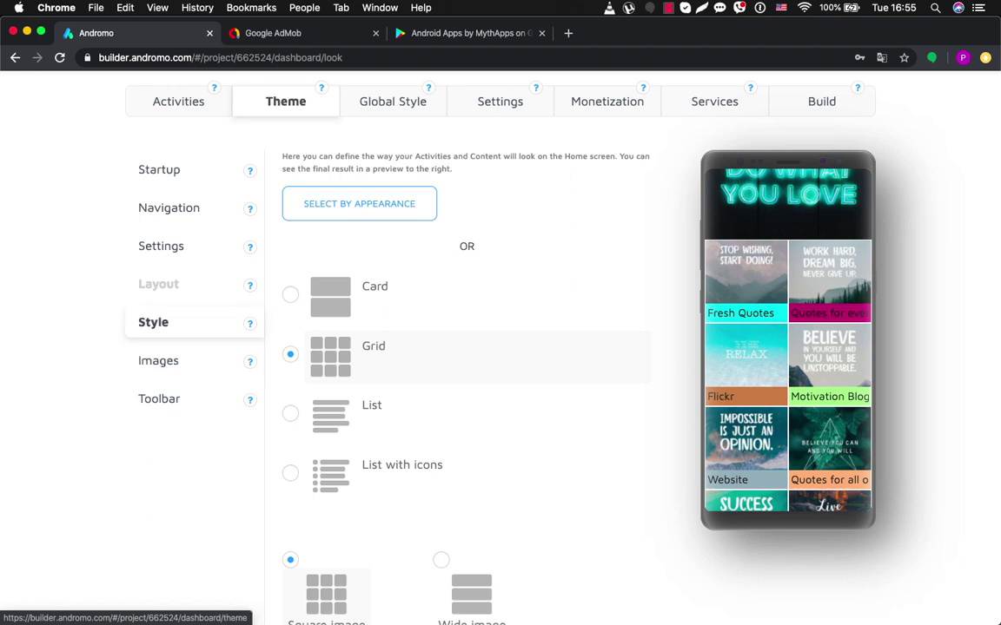
- Open the theme's style settings and change the primary color to red, #C03939
click(153, 322)
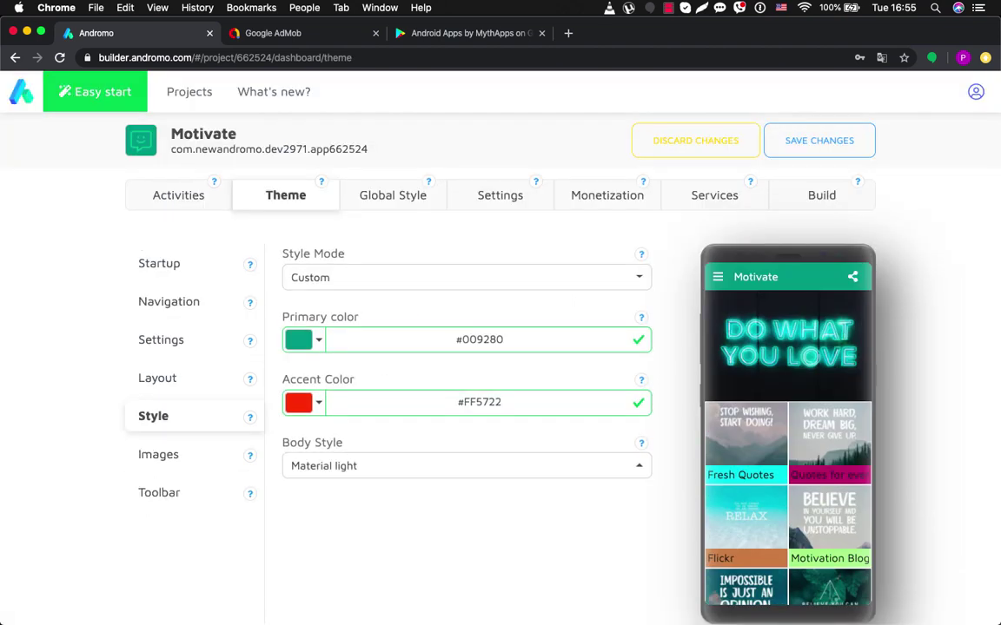
click(304, 339)
mouse_move(428, 407)
mouse_down()
mouse_move(382, 395)
mouse_move(290, 441)
mouse_move(415, 369)
mouse_move(339, 410)
mouse_move(335, 431)
mouse_move(388, 384)
mouse_move(380, 384)
mouse_move(391, 389)
mouse_up()
click(278, 452)
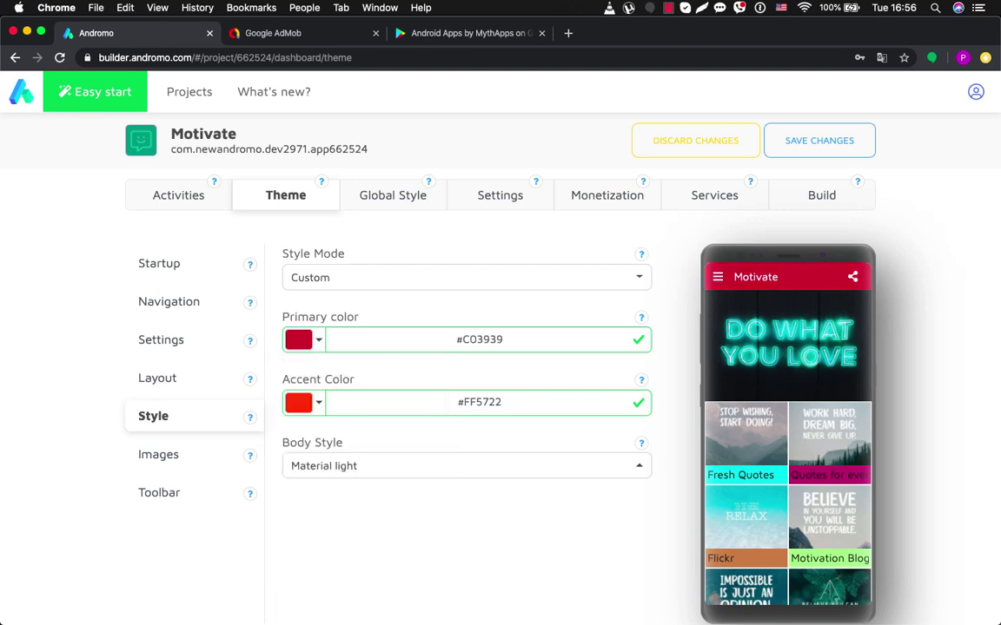
- Check the style settings and toolbar preview of the Fresh Quotes activity, and look over the activities overview
click(178, 195)
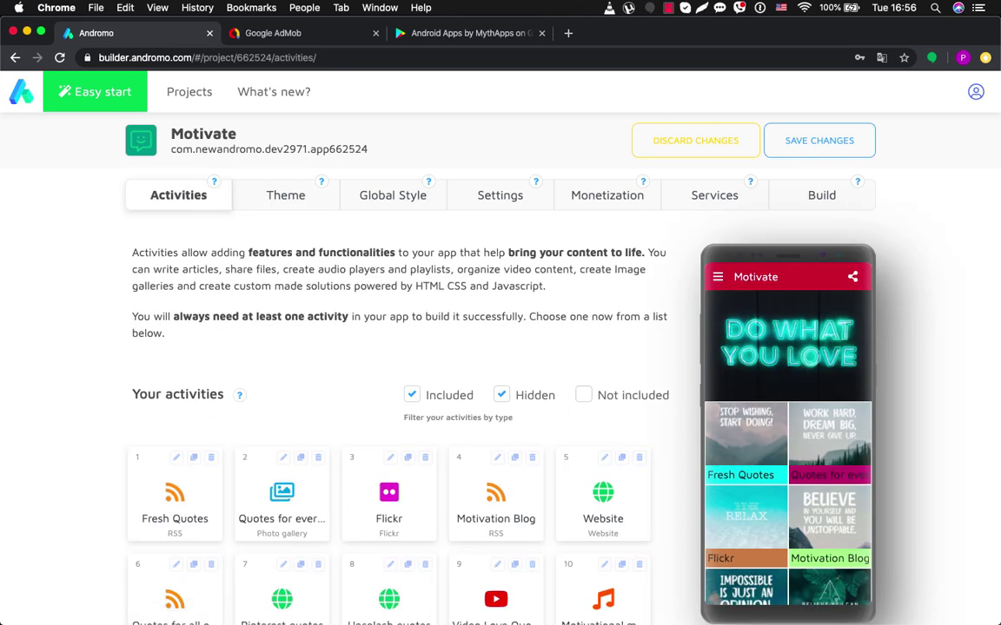
click(175, 518)
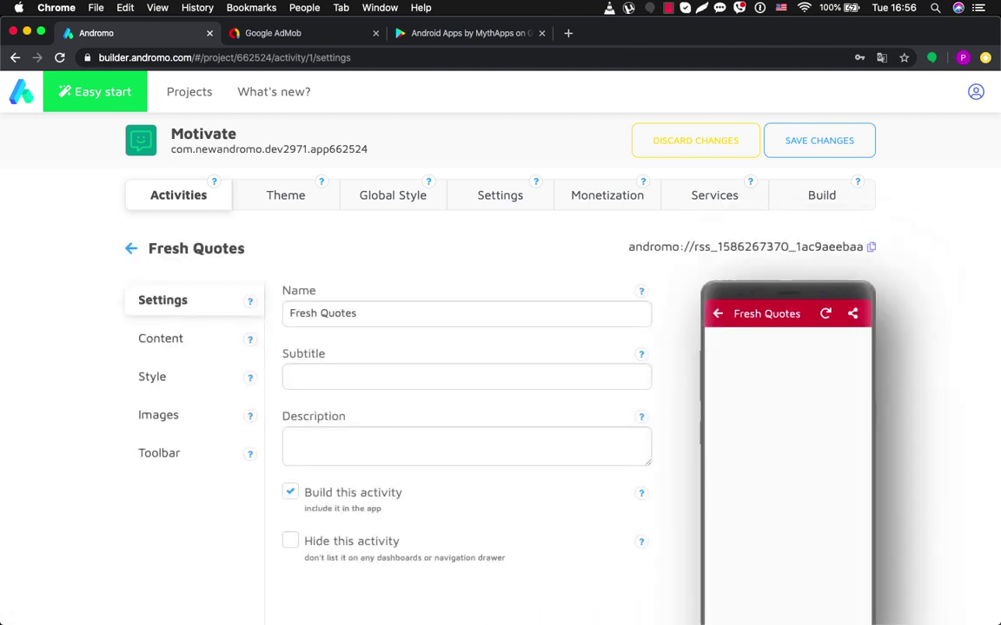
click(153, 377)
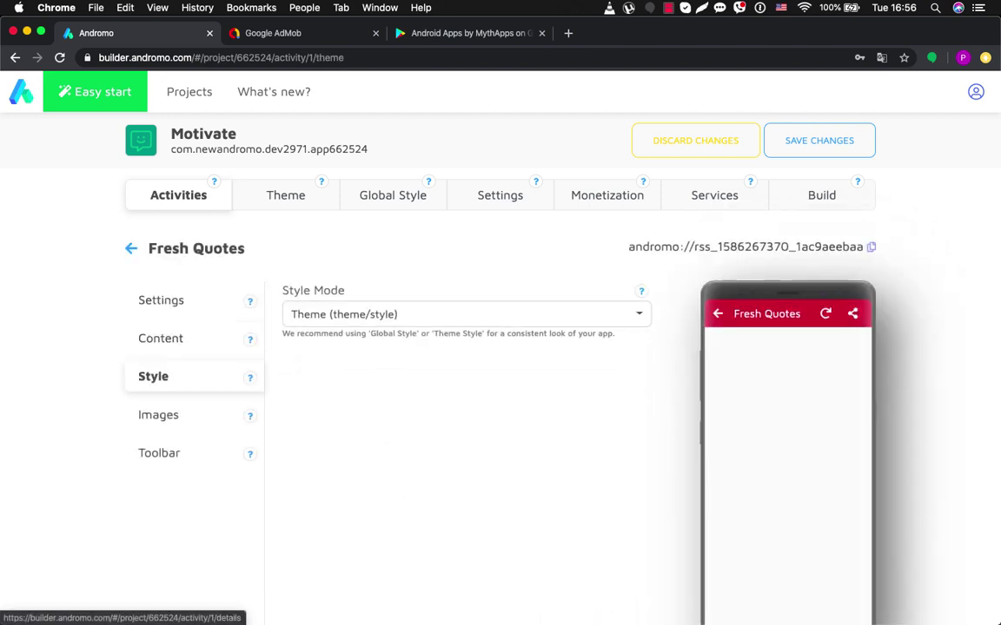
click(130, 248)
click(285, 194)
click(178, 195)
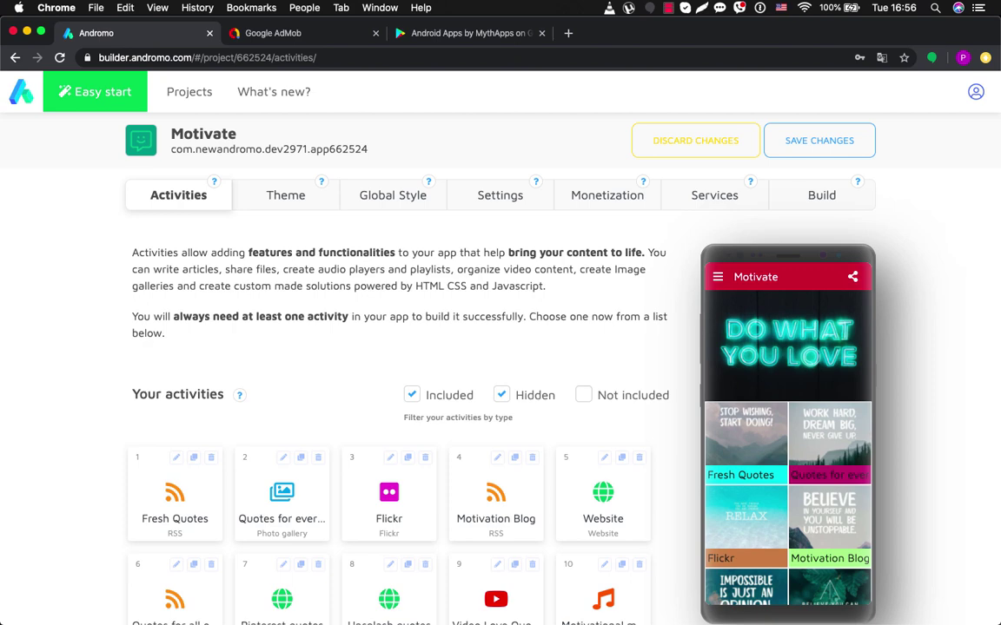
scroll(717, 325, down, 4)
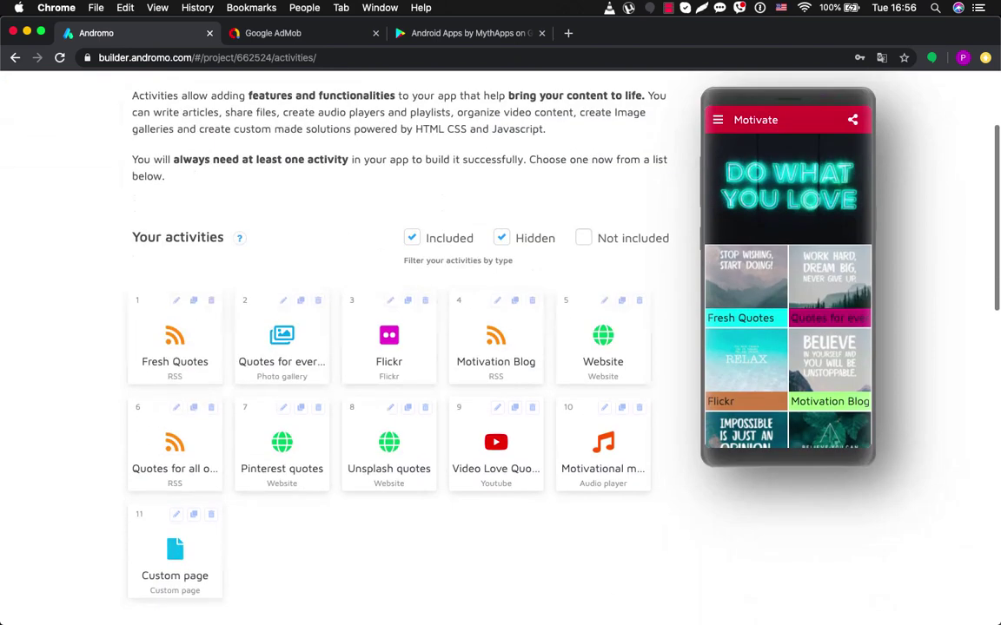
scroll(717, 339, up, 4)
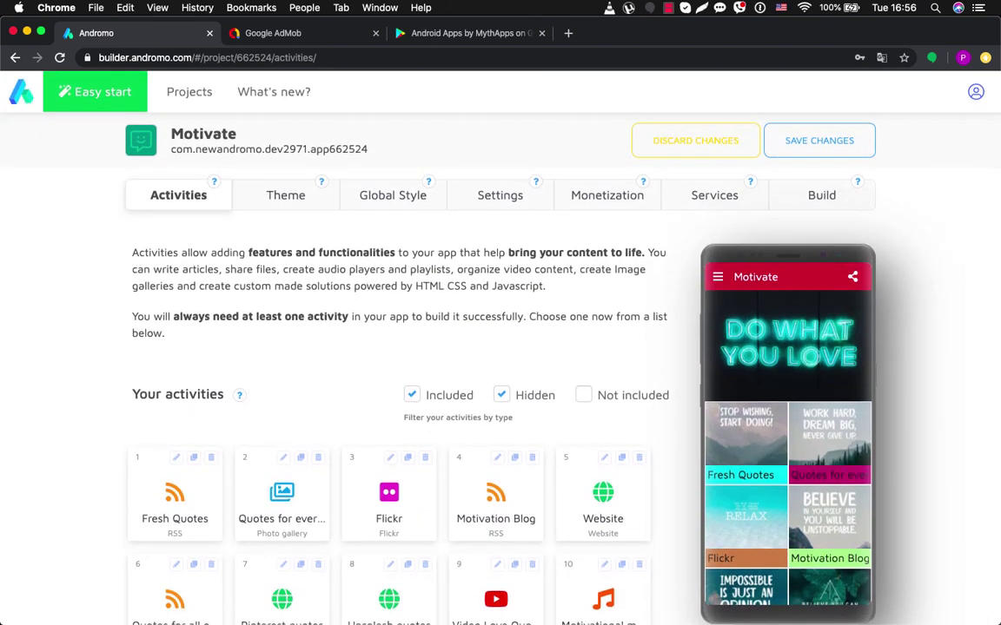
- Open the theme's image settings and set the dashboard's feature image to None
click(285, 198)
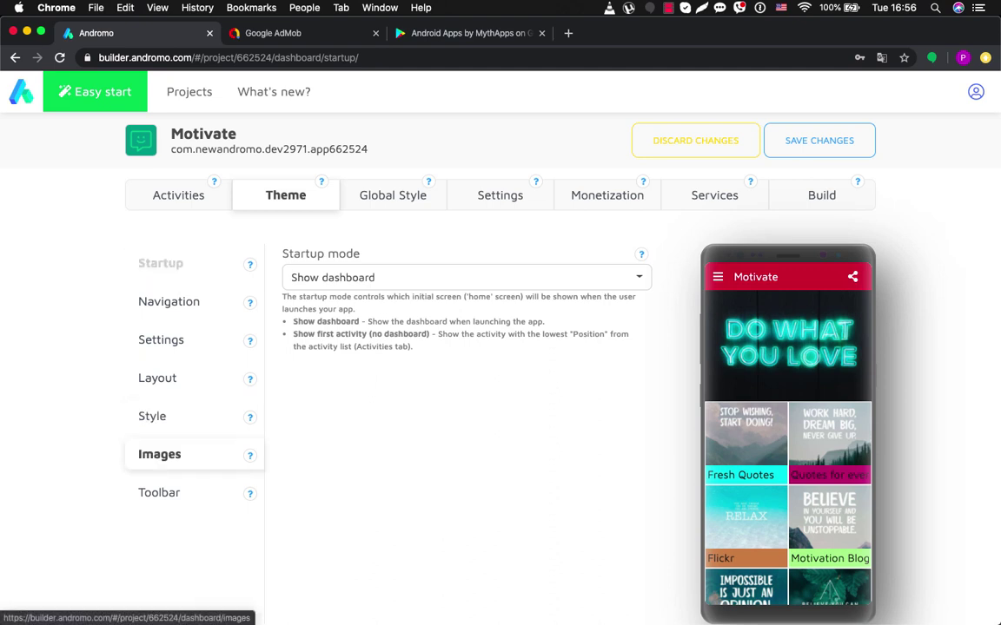
click(159, 455)
scroll(159, 454, down, 3)
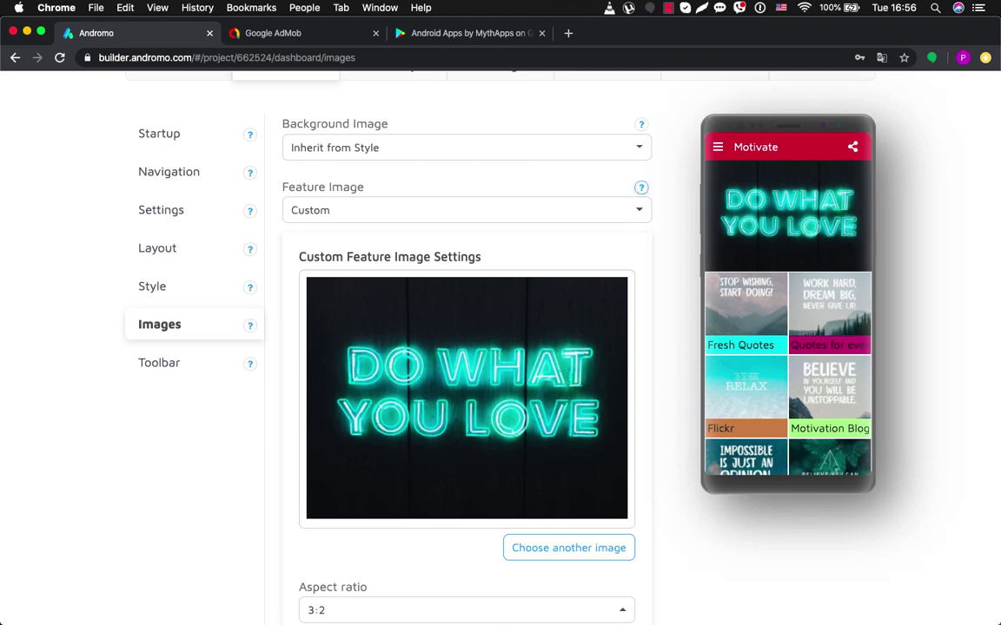
click(641, 187)
click(466, 210)
click(466, 240)
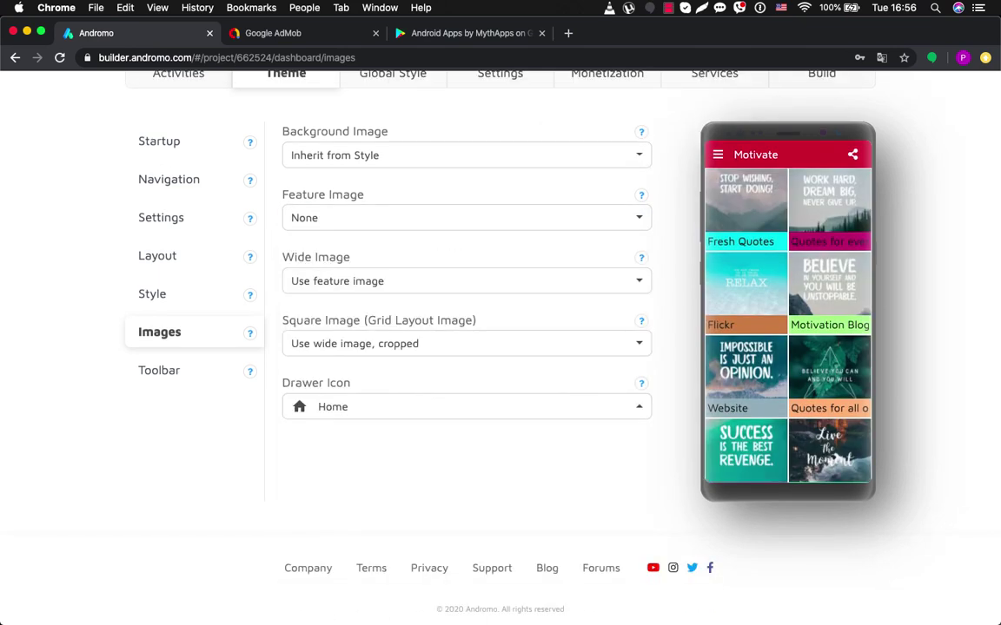
- Set the dashboard's feature image to Custom in the theme's image settings
click(465, 217)
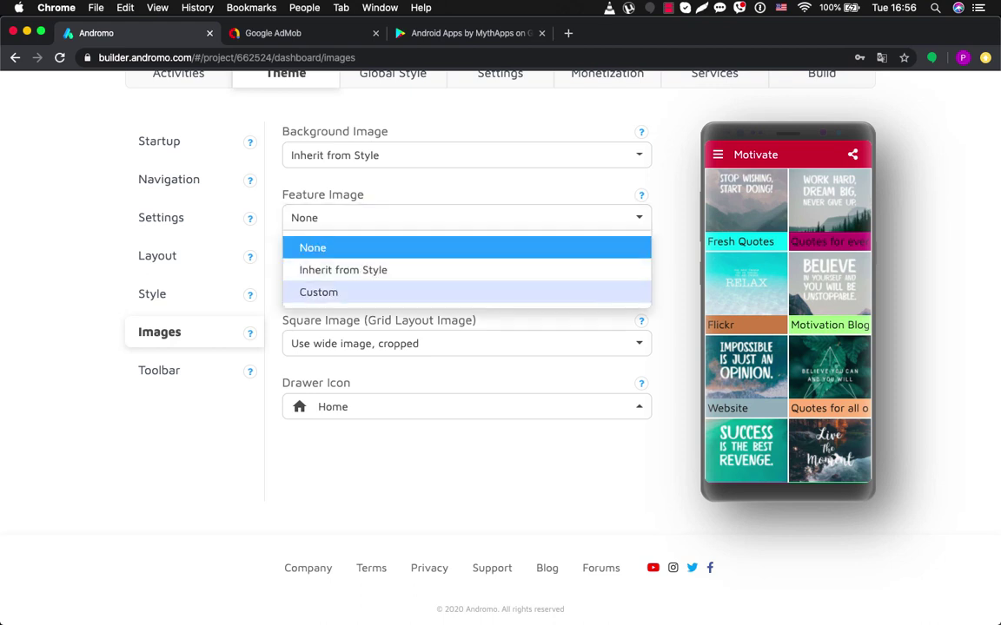
click(330, 292)
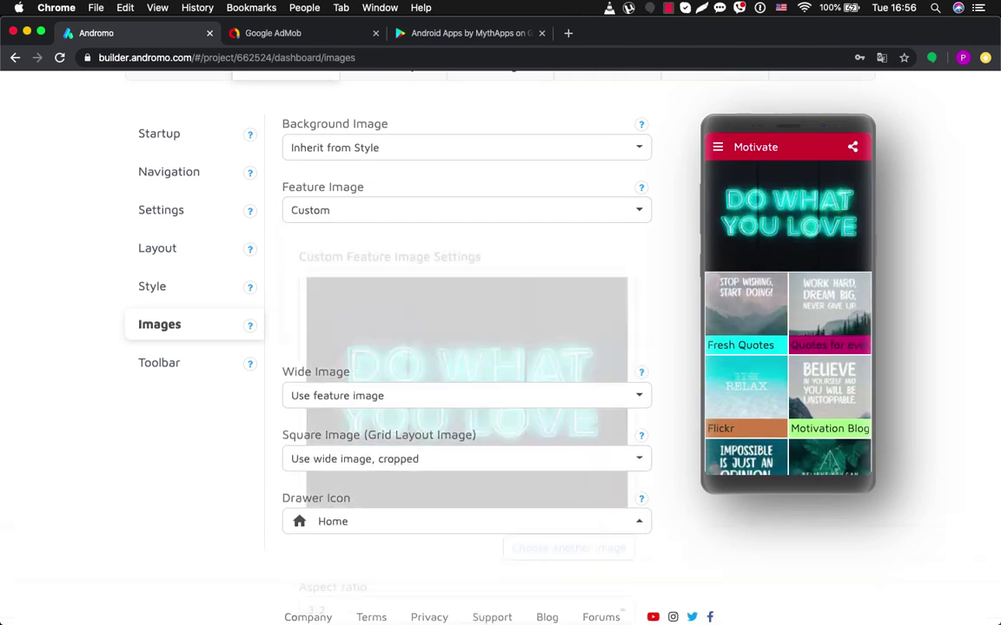
scroll(500, 347, up, 2)
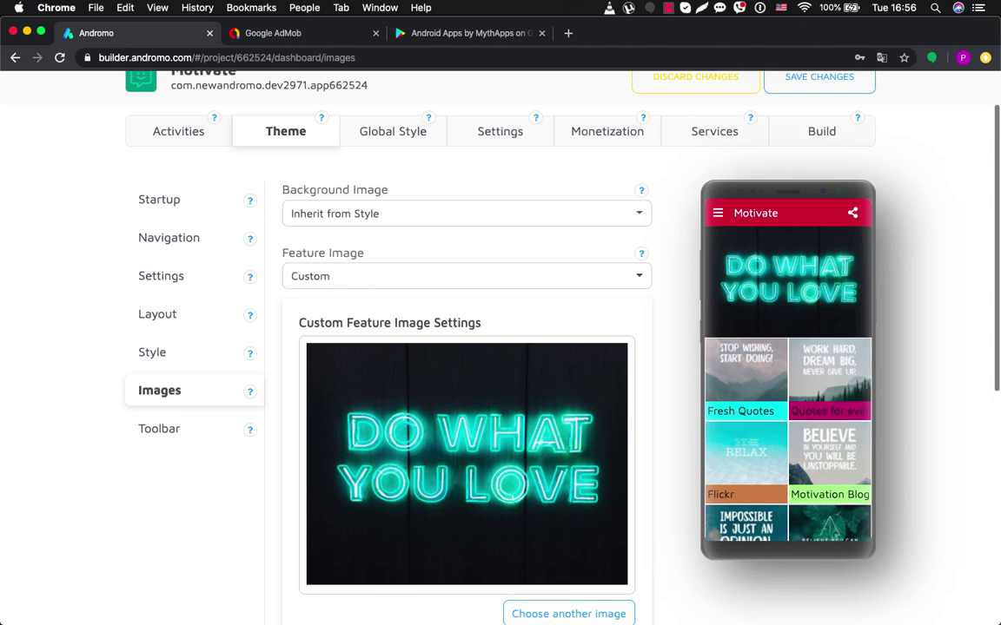
- Try inheriting the theme's feature image in the Fresh Quotes activity's image settings, and set it back to None
click(178, 131)
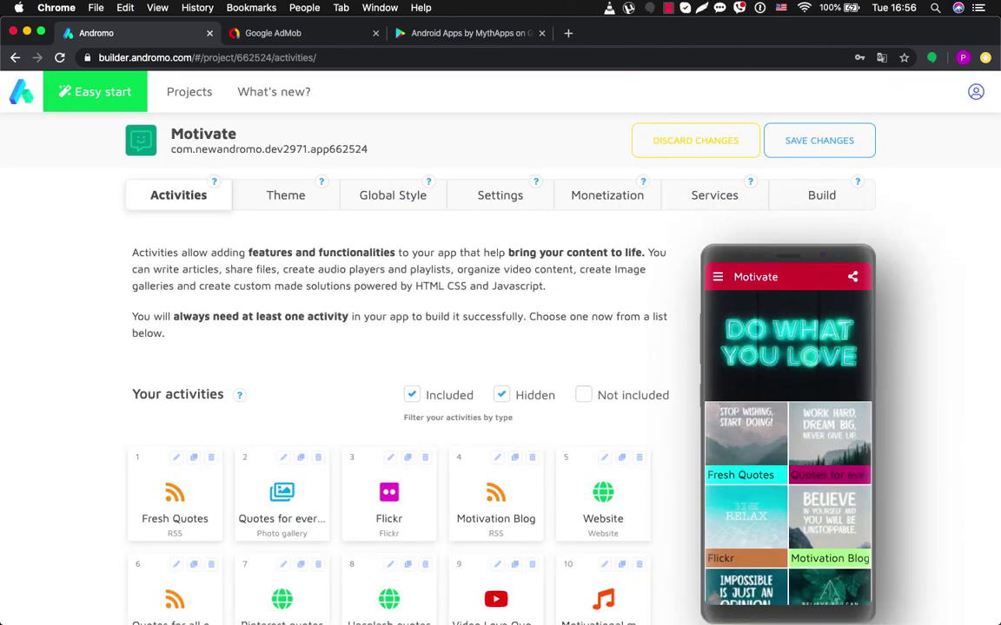
scroll(187, 383, down, 3)
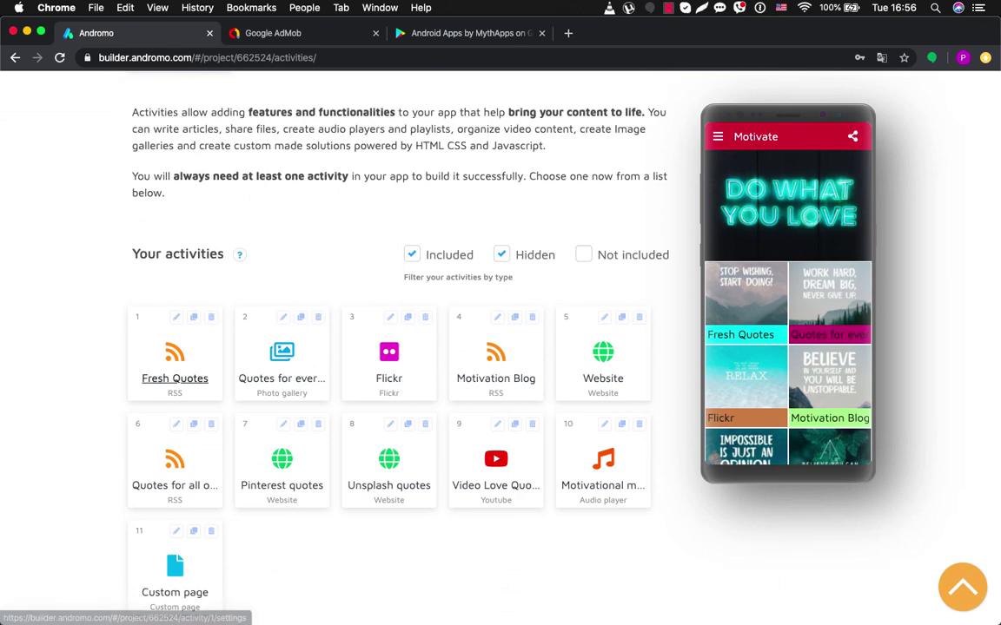
click(188, 383)
click(160, 415)
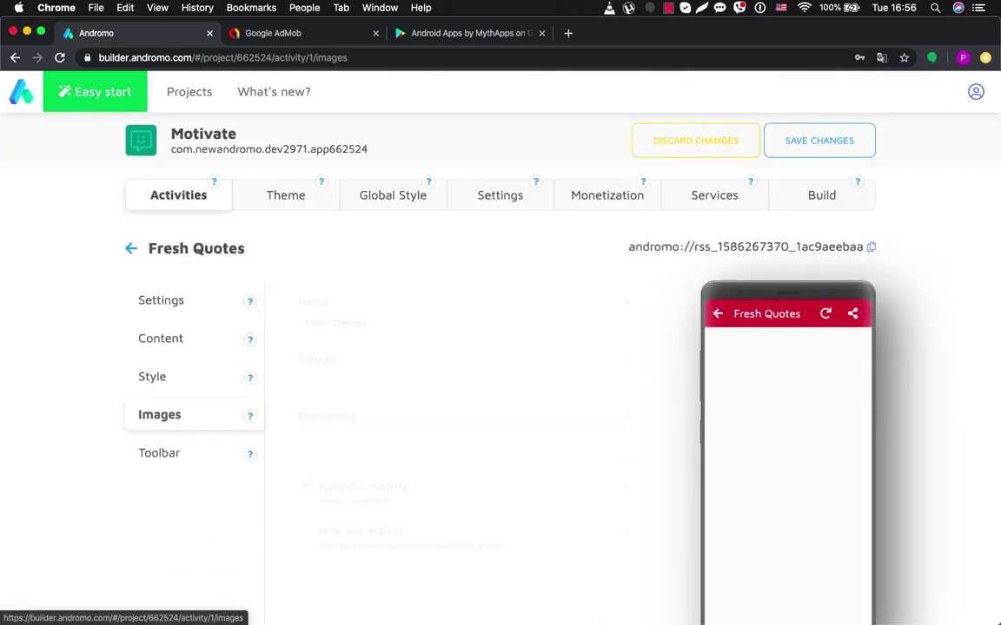
scroll(159, 415, down, 2)
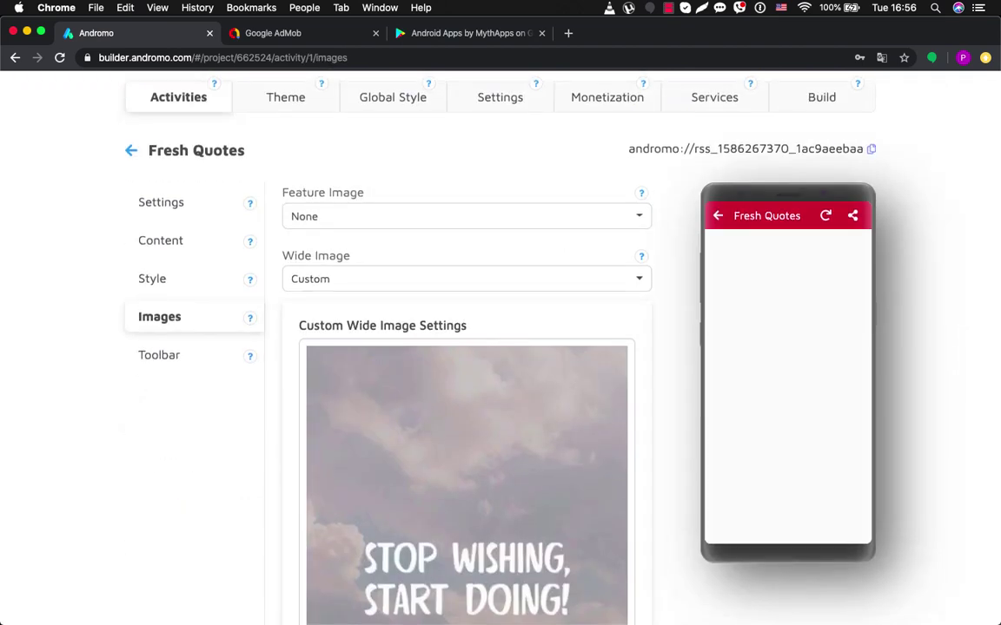
click(466, 216)
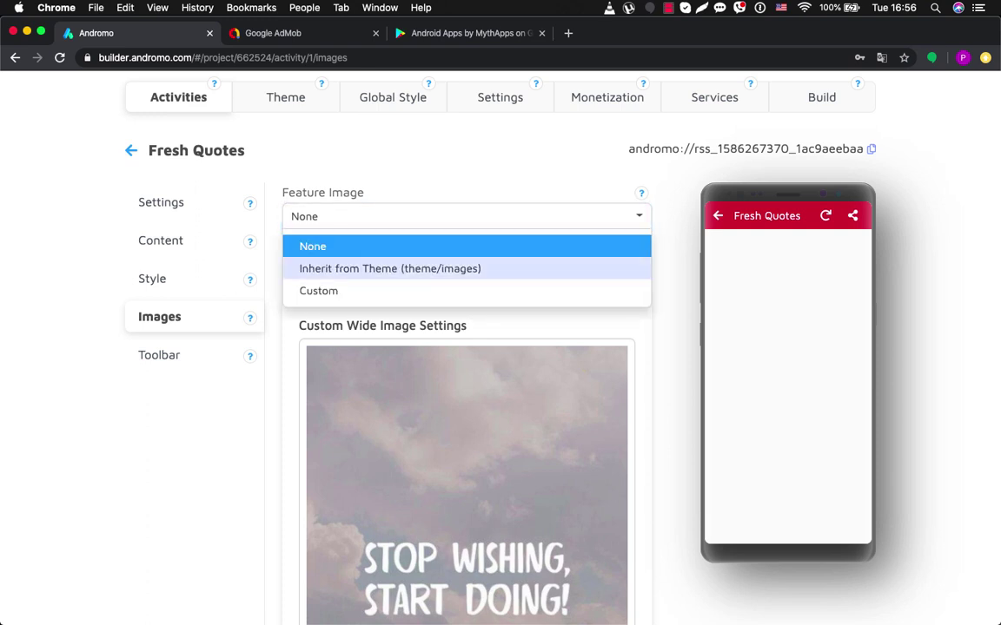
click(390, 268)
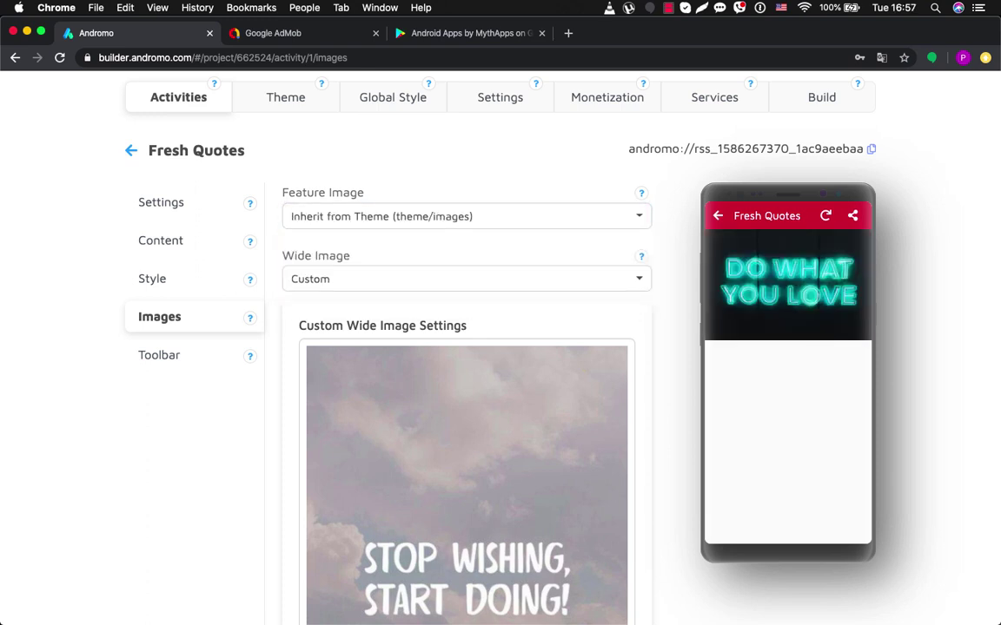
click(466, 217)
click(313, 245)
- Open the theme's toolbar settings and set the toolbar mode to Custom
click(286, 98)
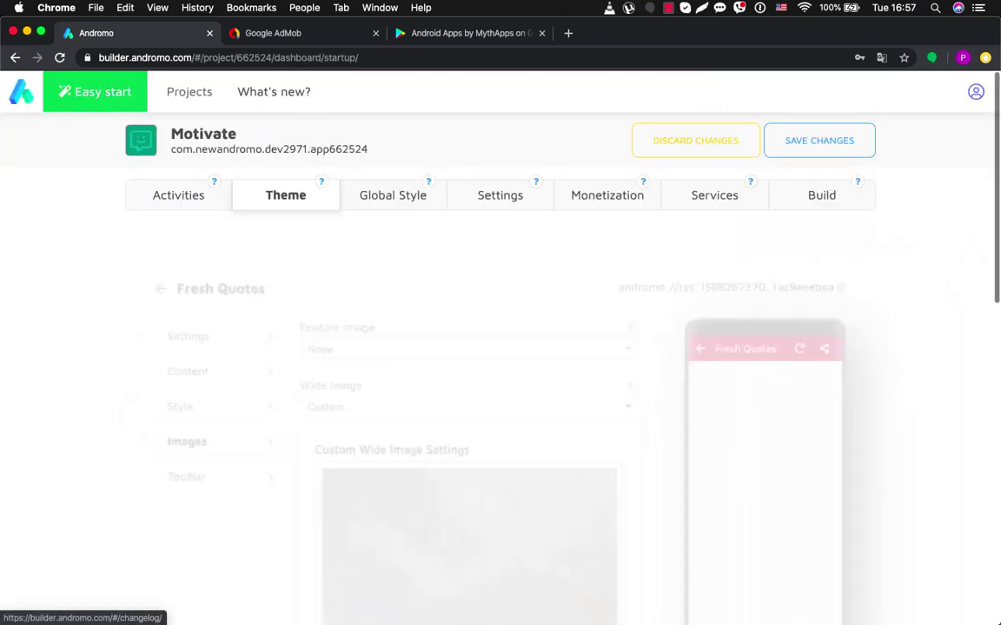
click(159, 474)
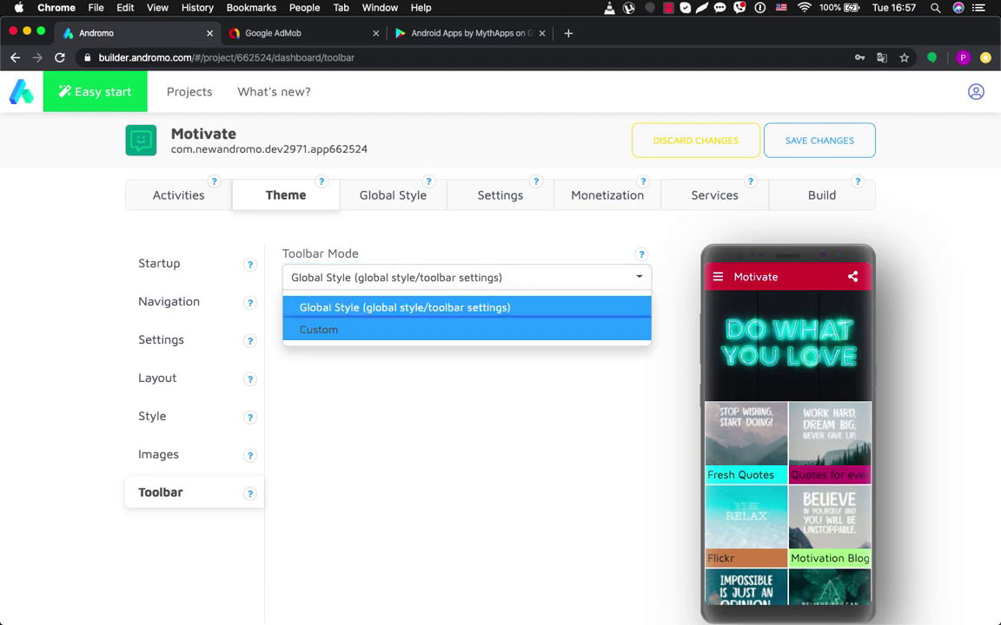
click(465, 330)
scroll(465, 364, down, 3)
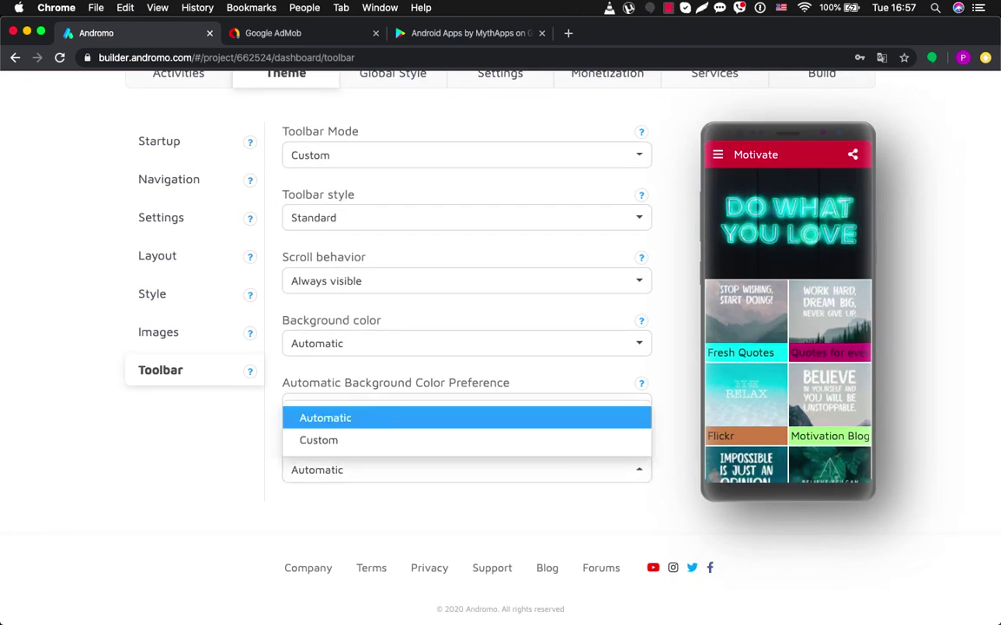
- Set the toolbar's text and icon color to a custom dark brown, #261E1E
click(466, 439)
scroll(466, 364, down, 2)
click(304, 469)
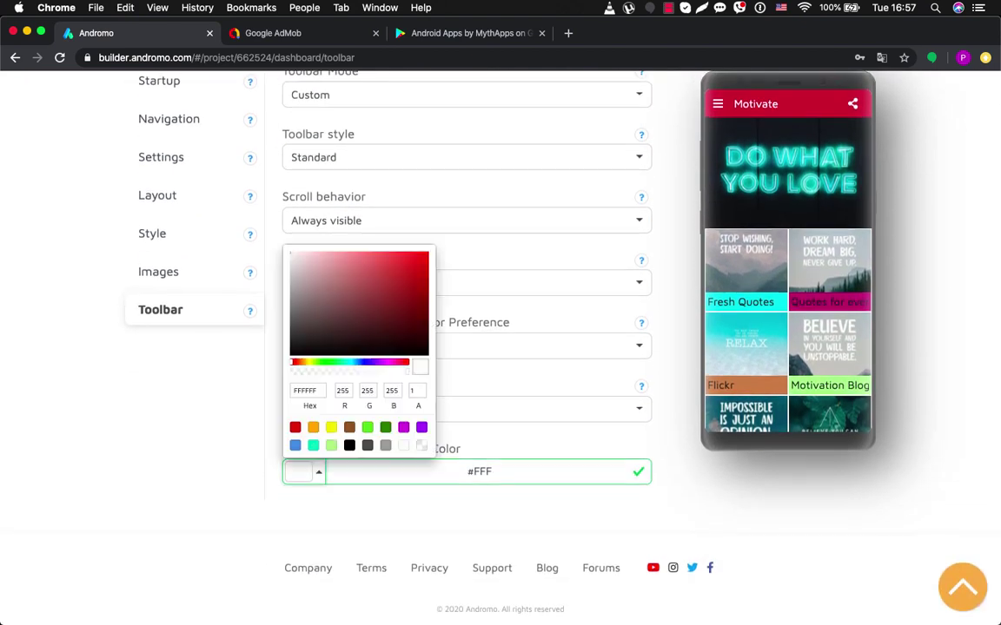
click(351, 297)
mouse_move(351, 296)
mouse_down()
mouse_move(322, 326)
mouse_move(393, 286)
mouse_move(335, 297)
mouse_move(411, 293)
mouse_move(329, 274)
mouse_move(366, 340)
mouse_move(416, 282)
mouse_move(318, 339)
mouse_up()
click(300, 471)
click(267, 400)
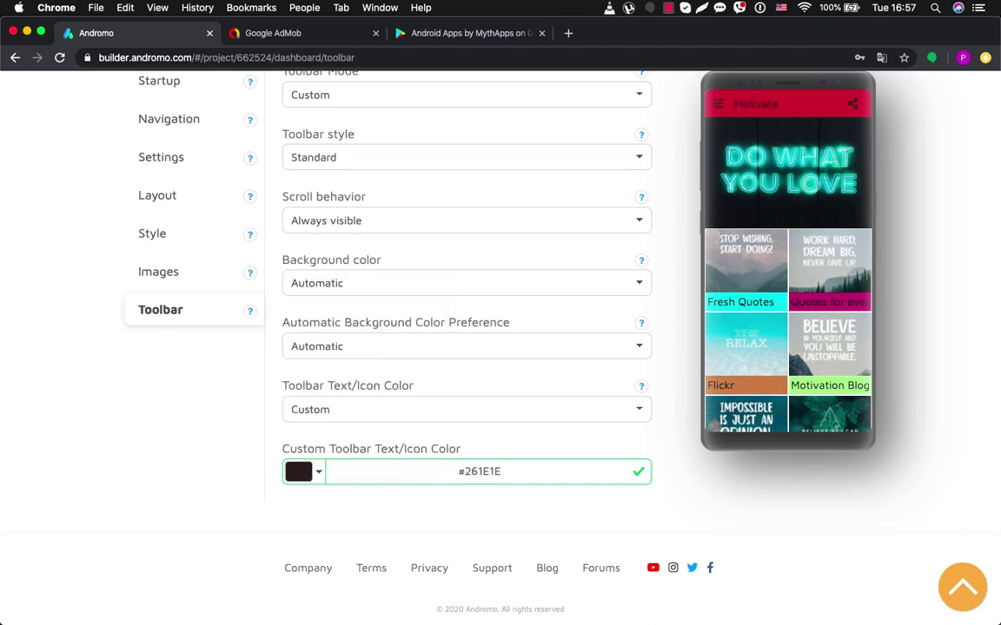
- Set the toolbar mode back to Global Style and open the theme's startup settings
scroll(267, 400, up, 5)
click(466, 277)
click(404, 308)
click(159, 263)
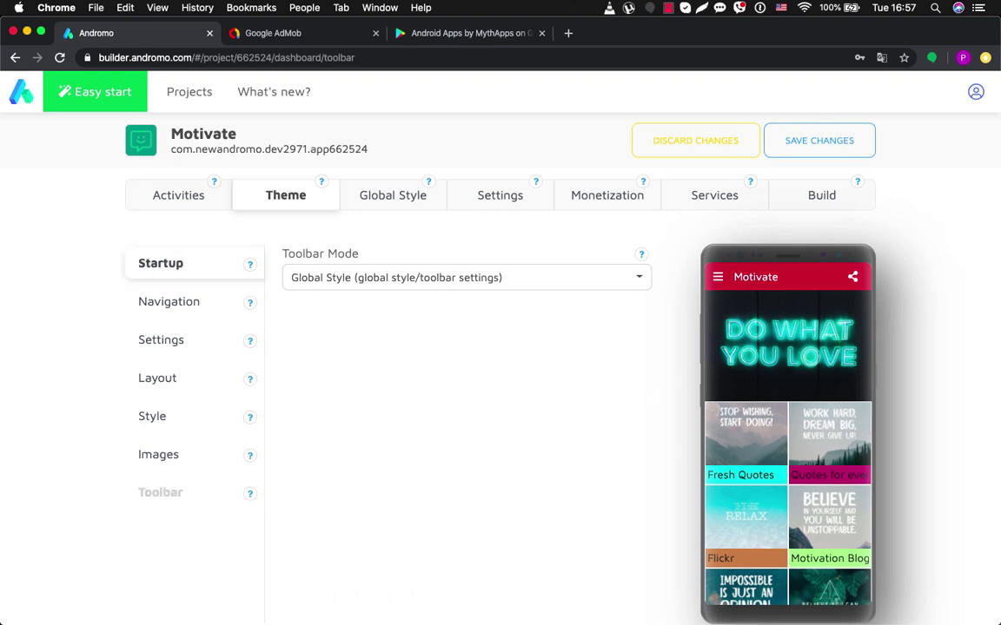
click(170, 301)
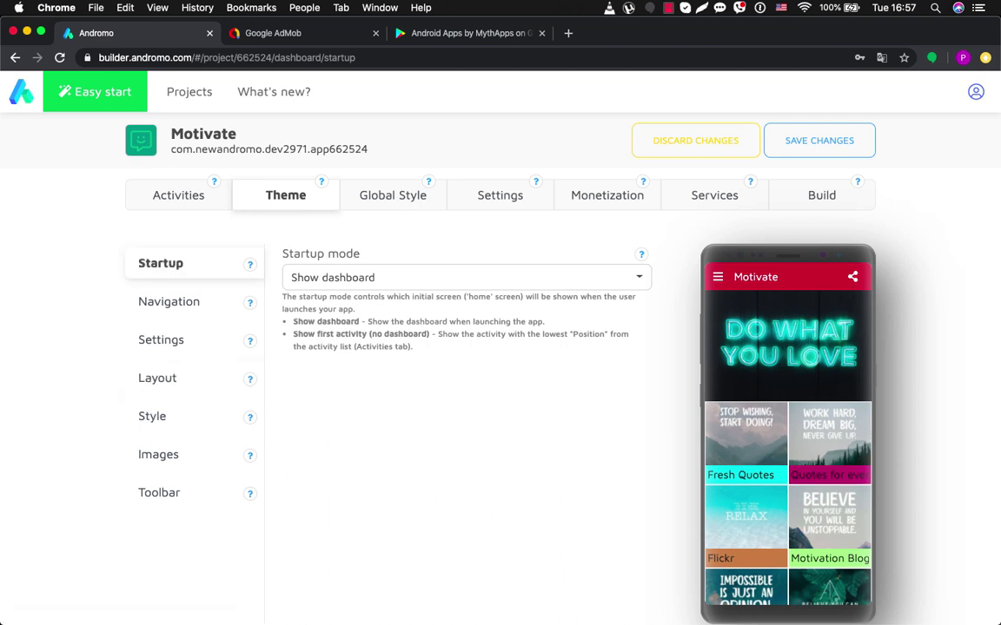
- Rename the app to Inspire in its basic information, save the changes and view the app icon settings
click(499, 194)
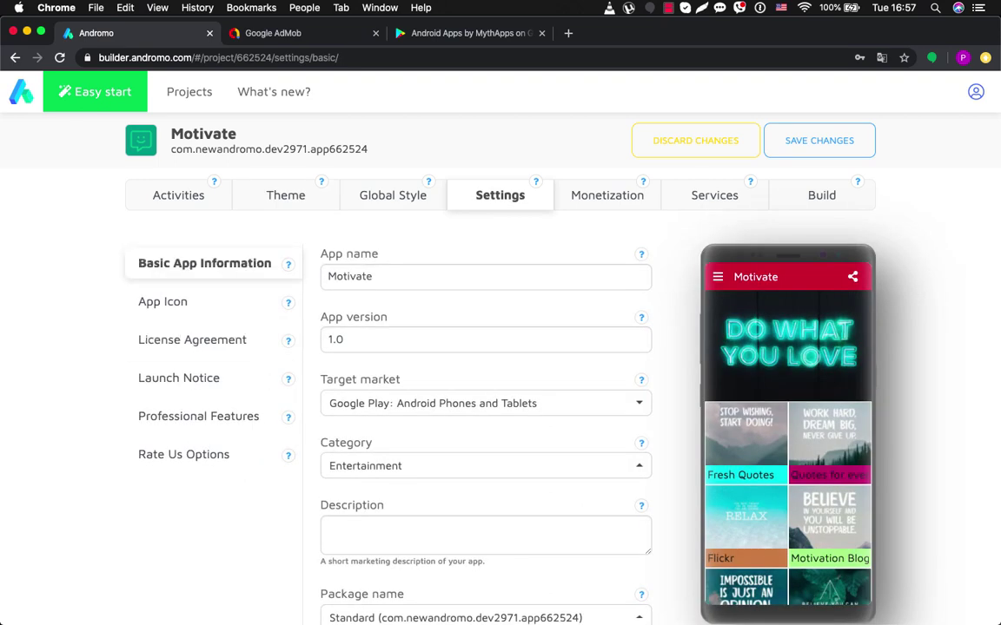
double_click(349, 276)
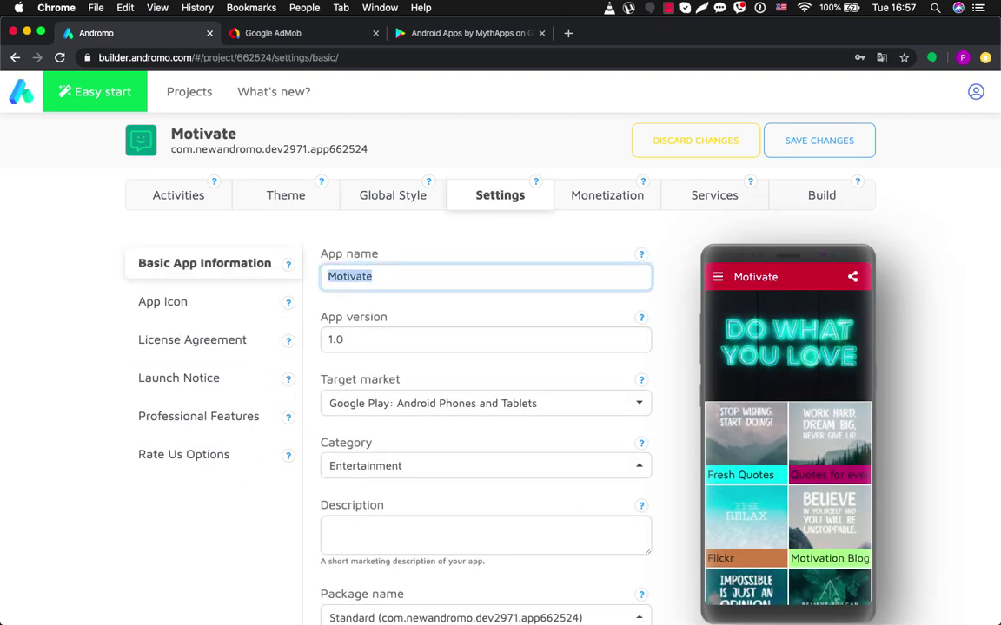
text(In)
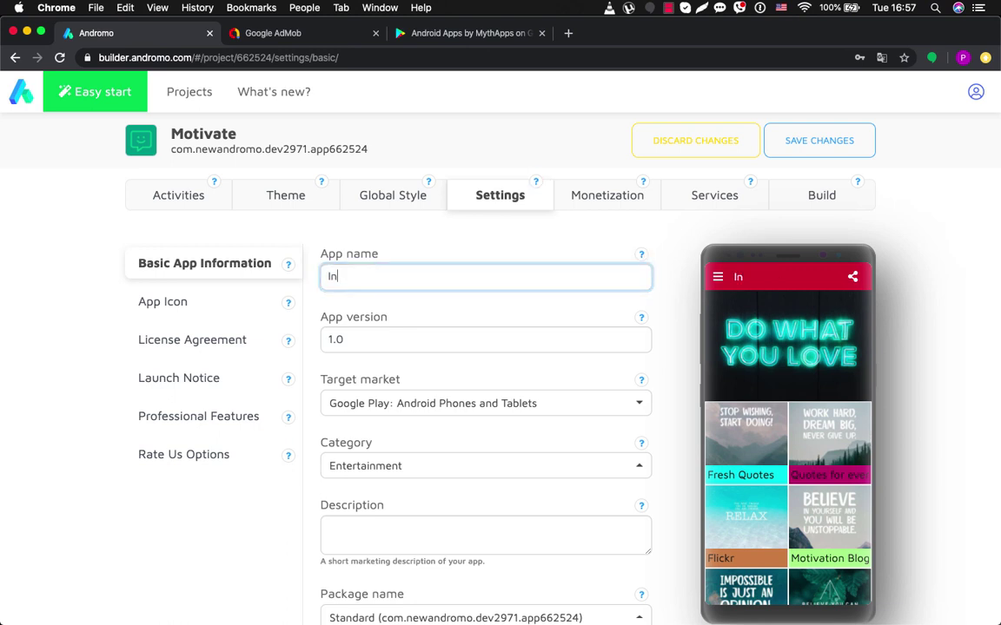
text(spire)
click(344, 340)
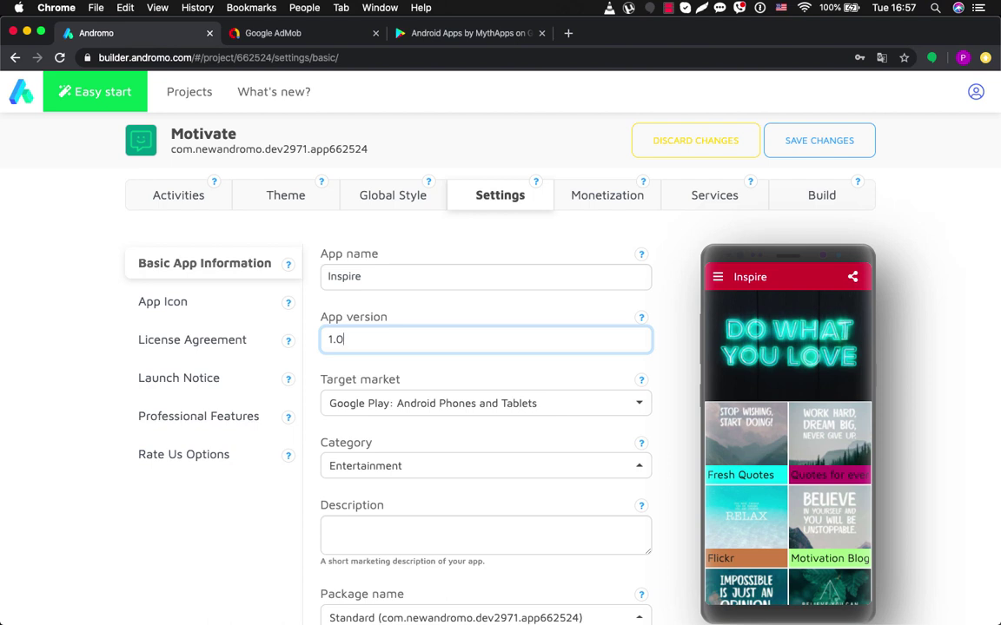
click(163, 301)
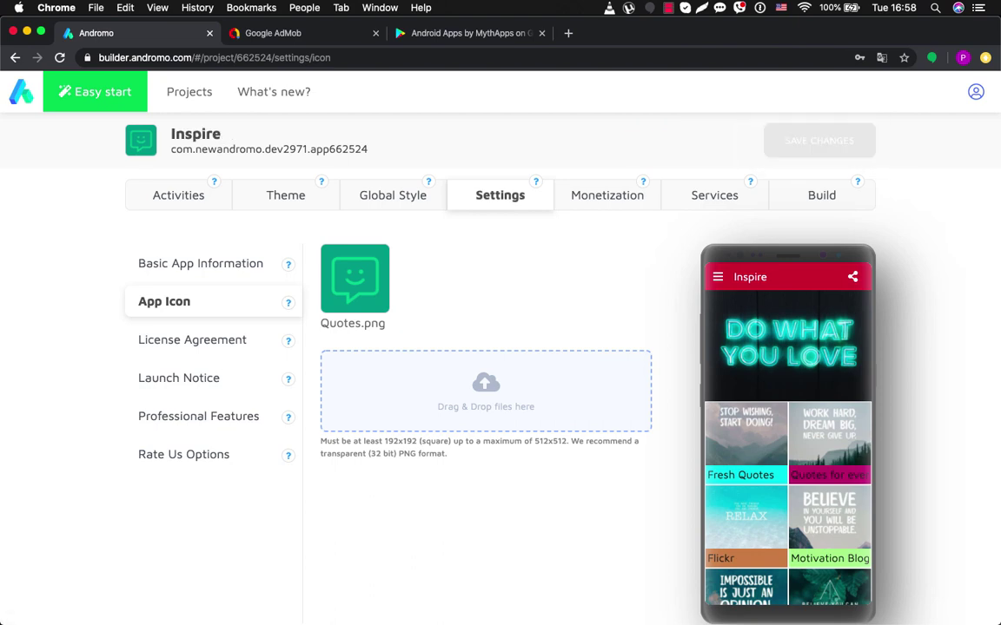
- Delete the Ispriration project from the projects list
click(178, 85)
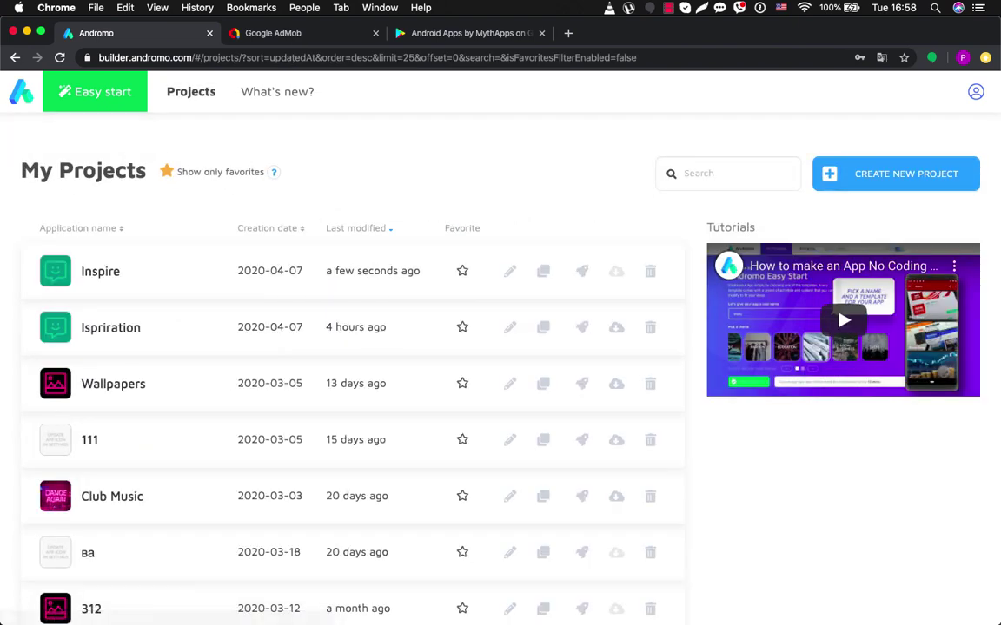
click(650, 327)
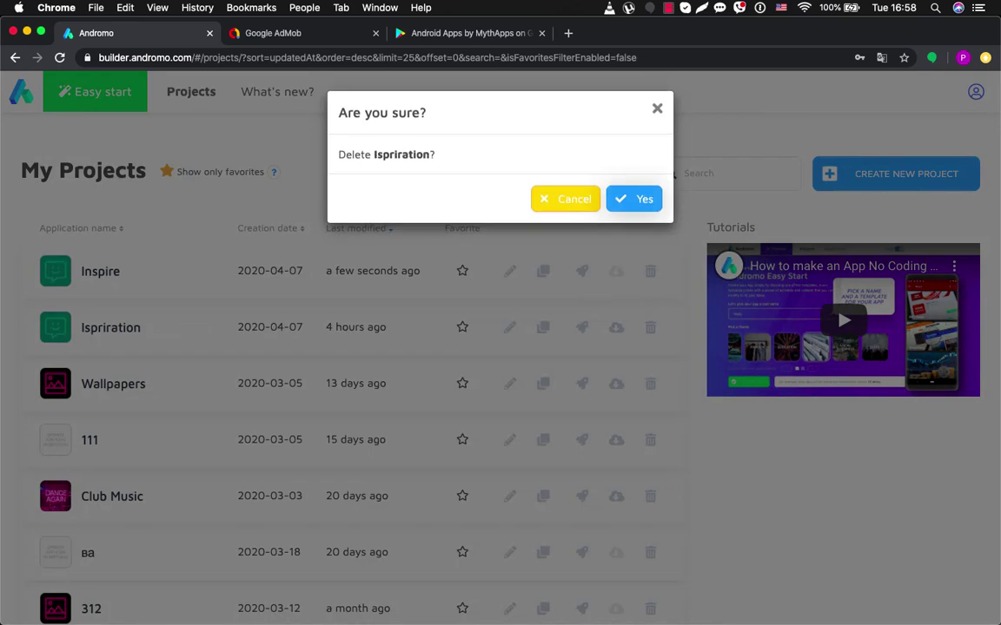
click(634, 199)
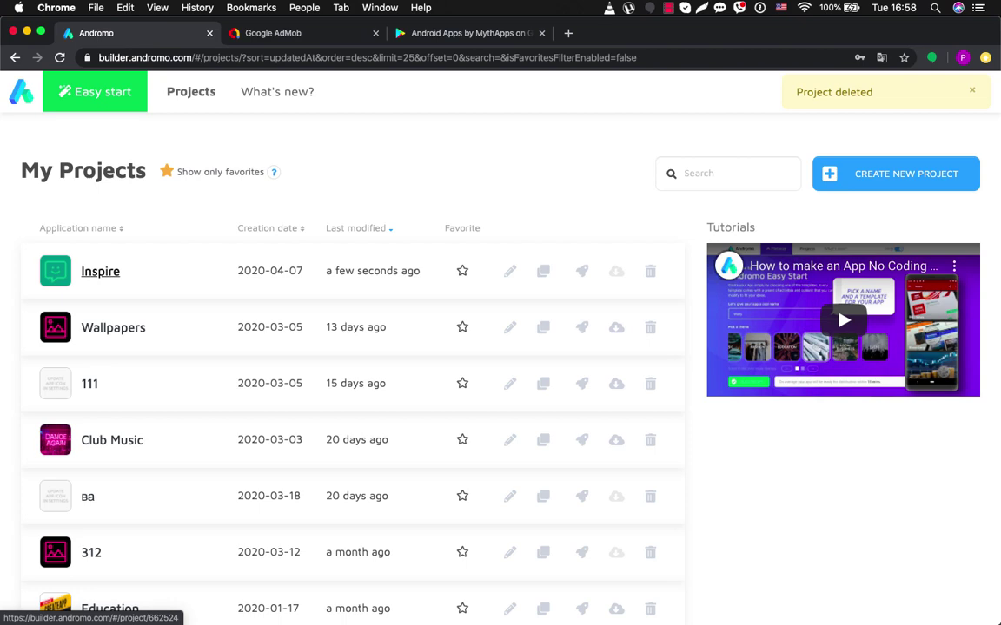
- Reopen the Inspire project and look over its basic app information settings
click(100, 271)
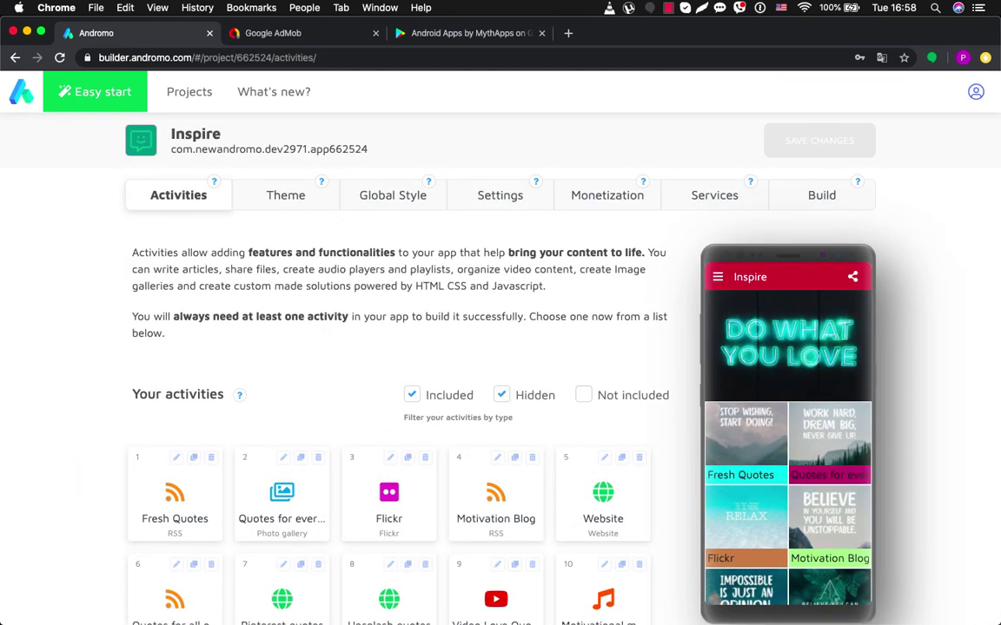
click(499, 195)
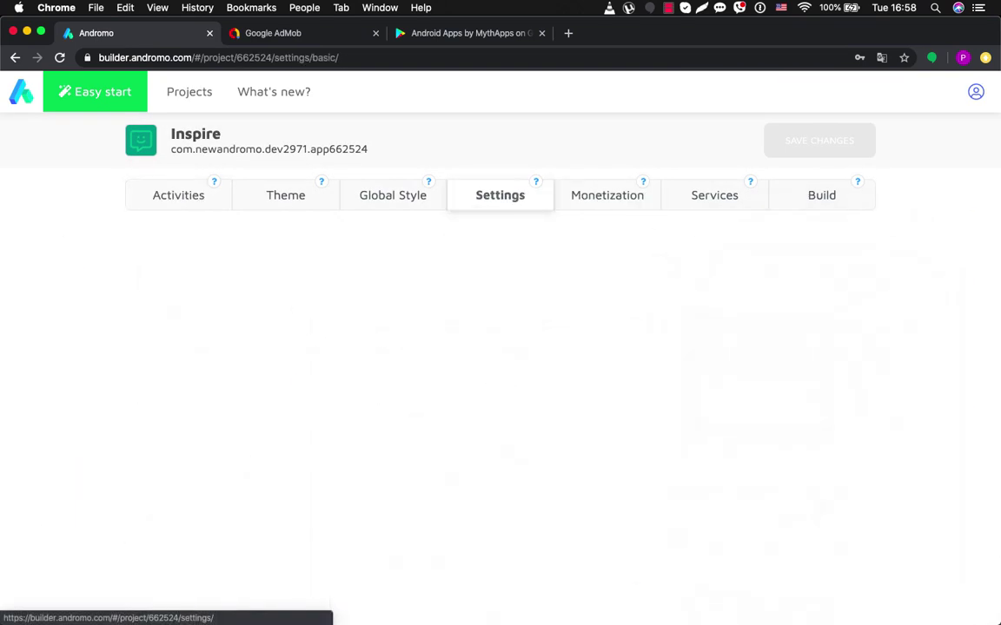
scroll(501, 347, down, 3)
scroll(500, 347, up, 3)
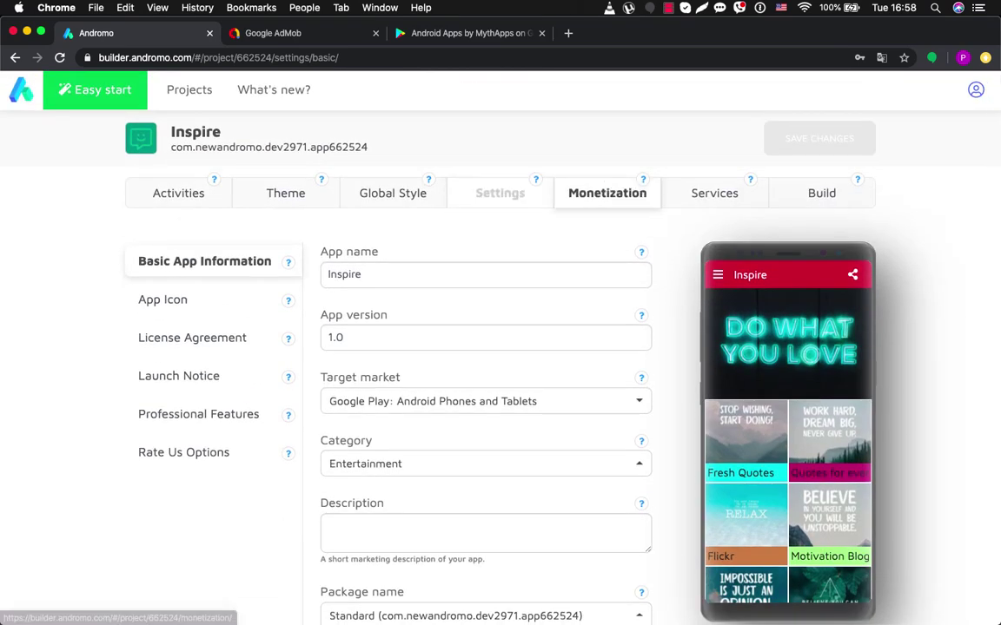
- Review the interstitial ad timing and the AdMob network's banner and interstitial options in the monetization settings
click(607, 193)
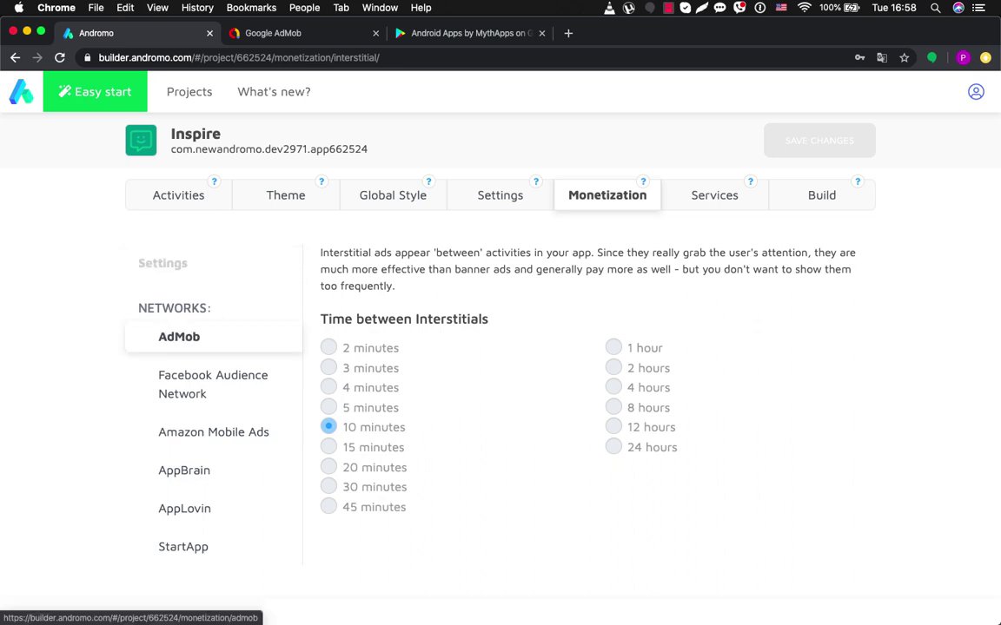
scroll(200, 330, down, 3)
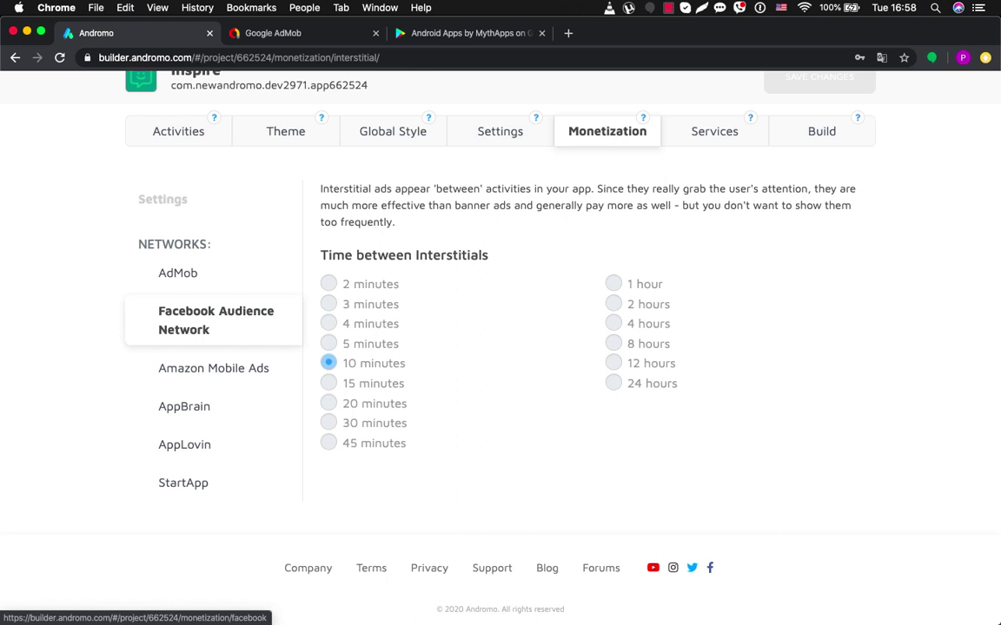
click(177, 272)
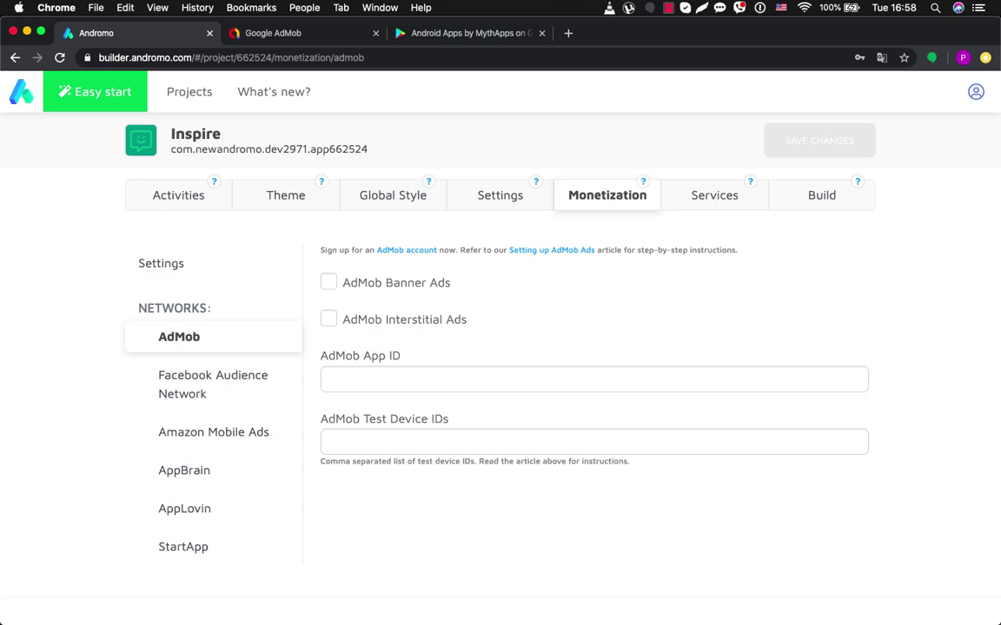
drag(302, 282, 406, 282)
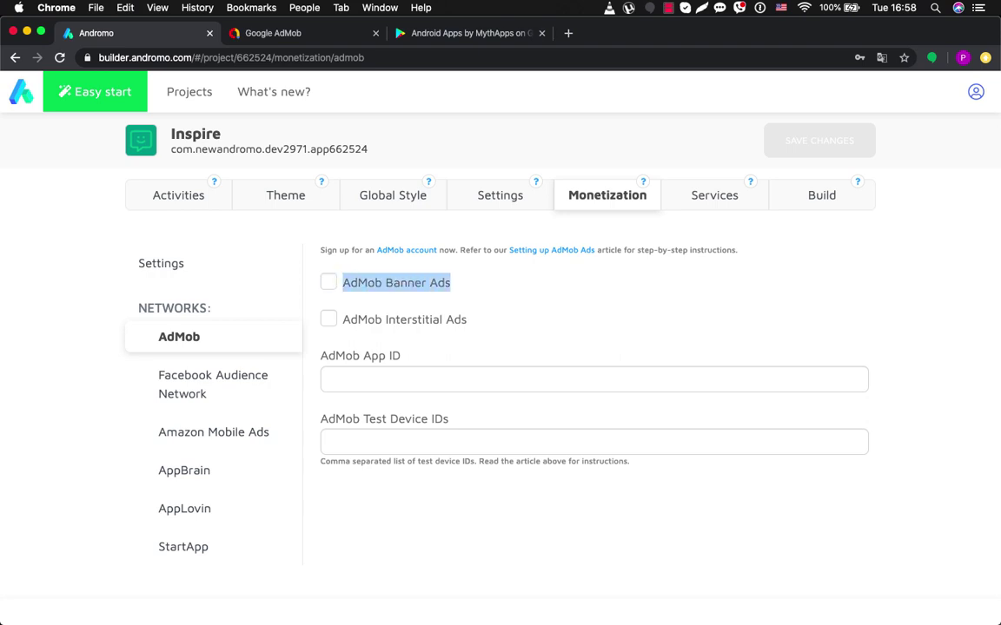
click(329, 282)
click(328, 282)
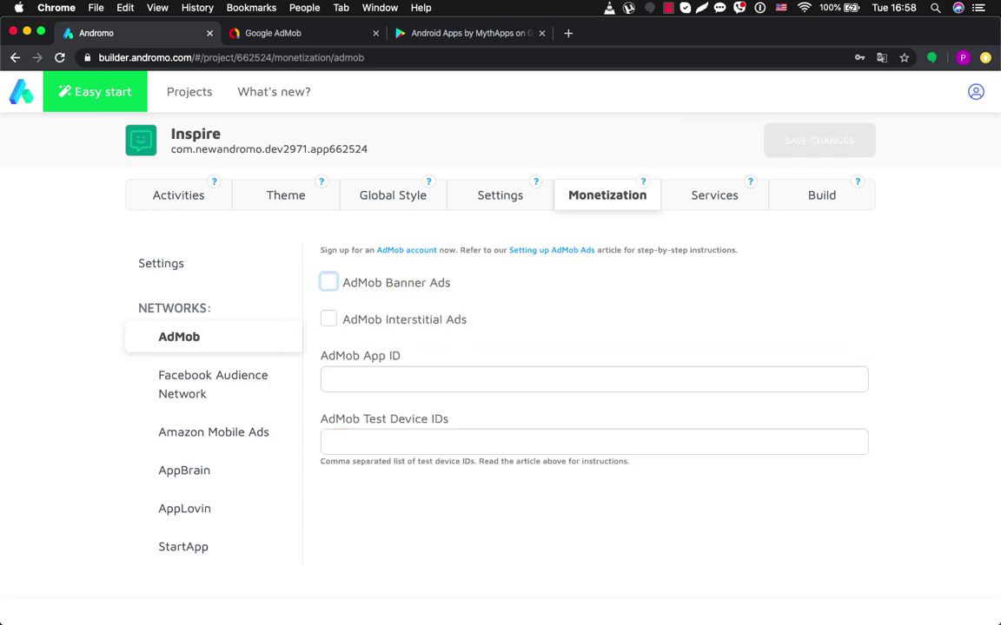
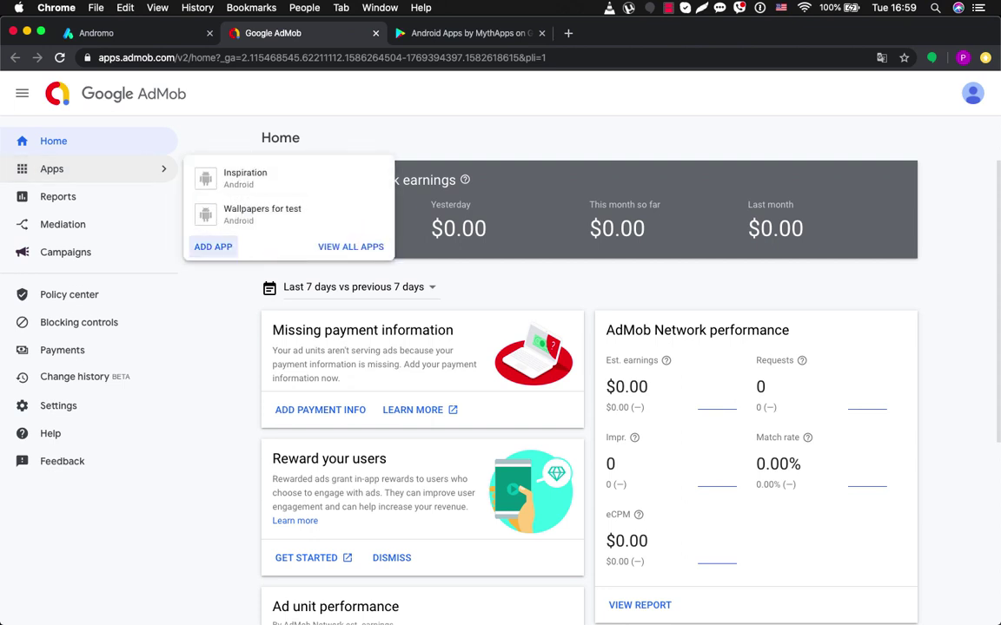
- Add an unpublished Android app named Inspire to AdMob, copying its name from the Andromo project
click(213, 247)
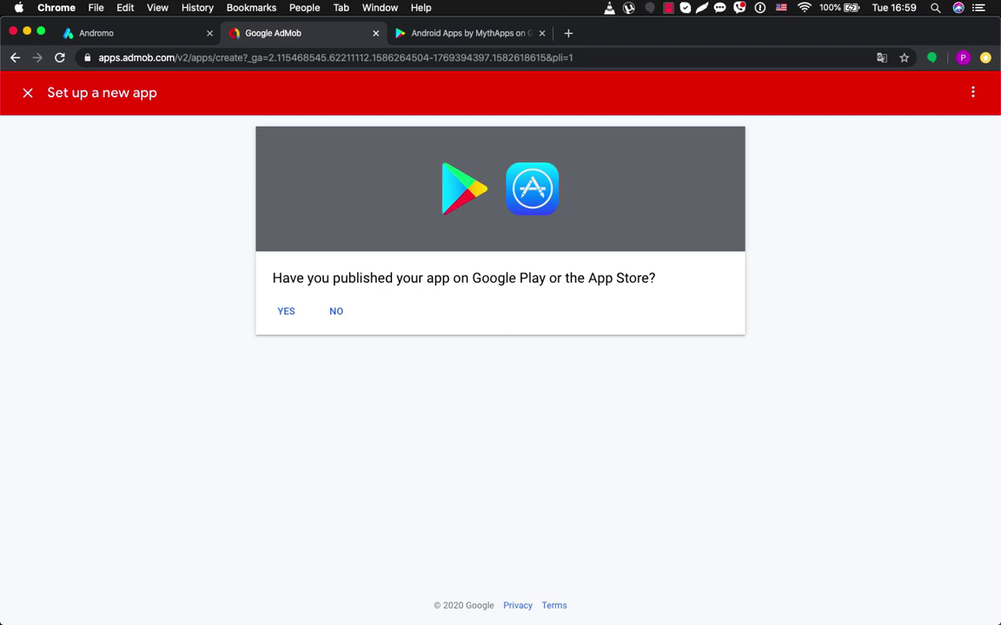
click(336, 311)
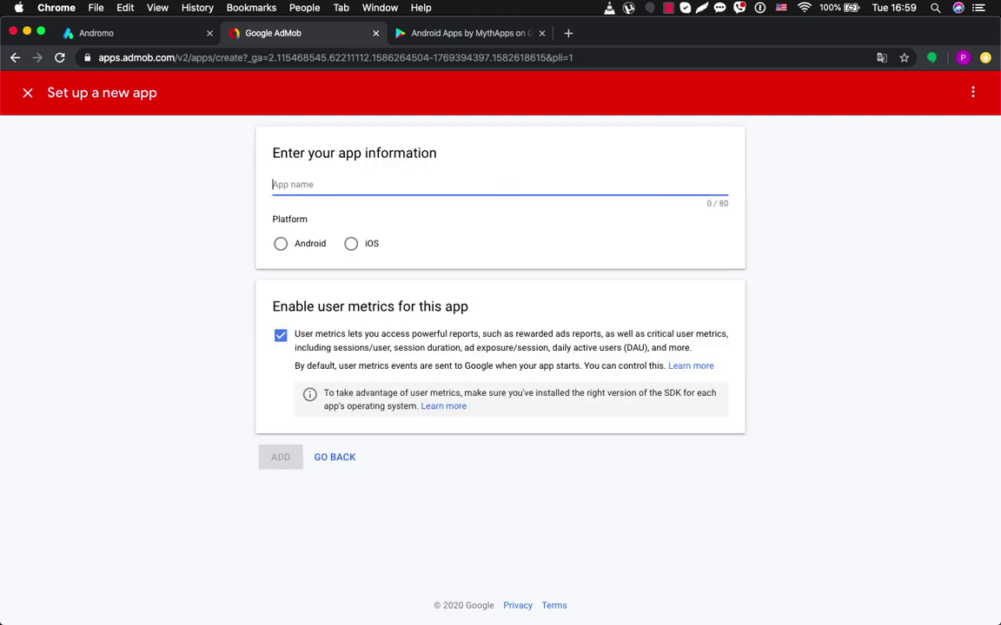
key(ctrl+shift+Tab)
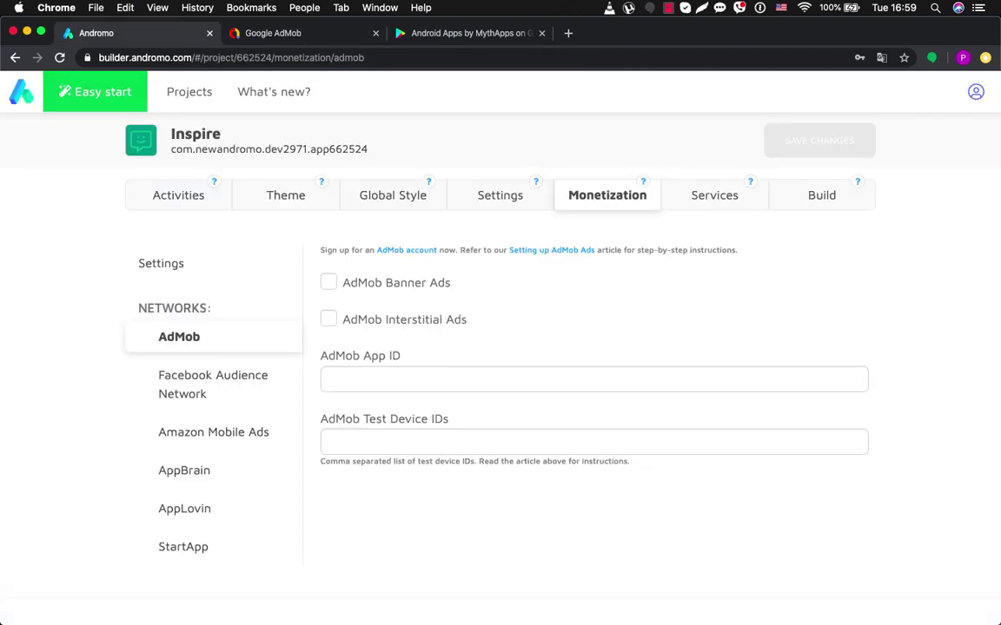
double_click(195, 134)
key(cmd+c)
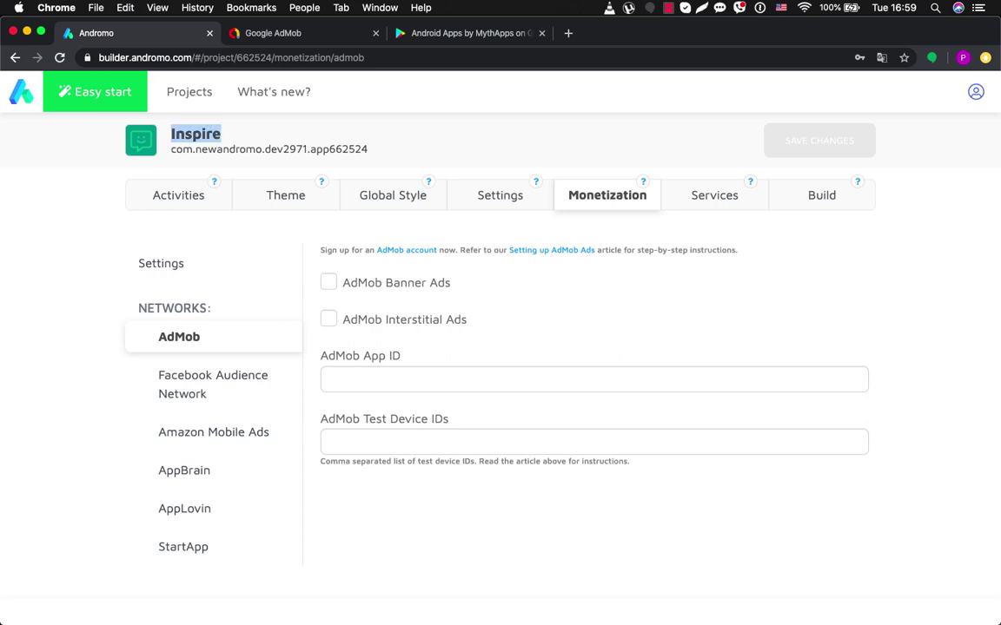
key(ctrl+Tab)
key(cmd+v)
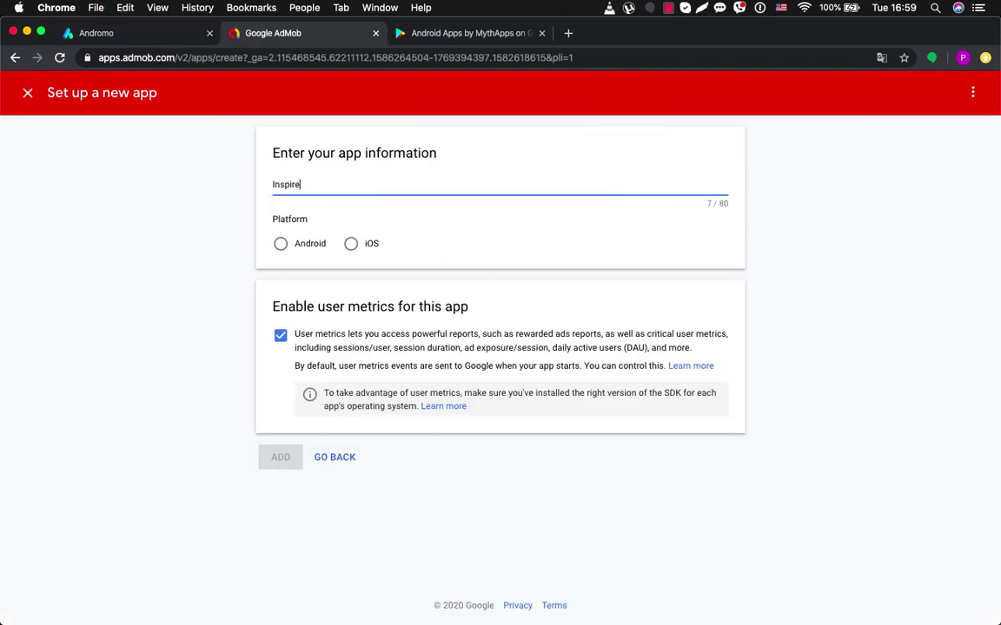
click(281, 243)
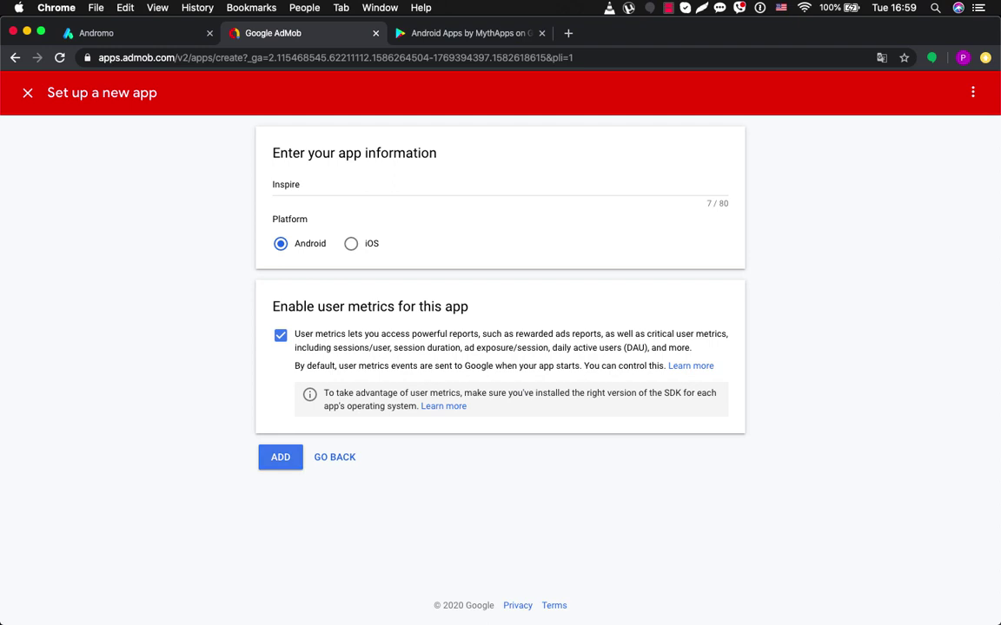
click(279, 457)
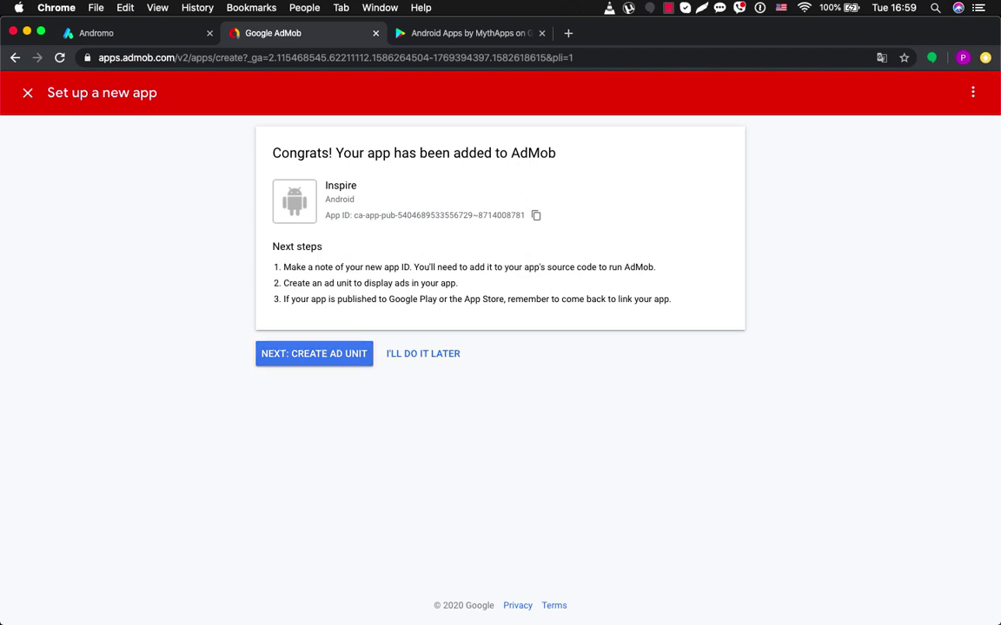
key(ctrl+shift+Tab)
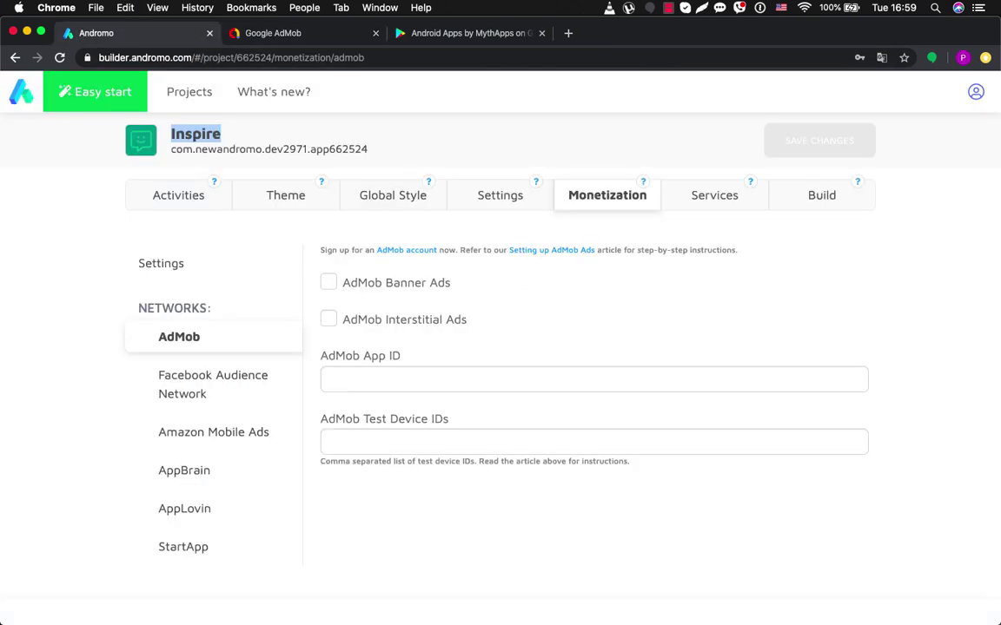
click(594, 379)
key(ctrl+Tab)
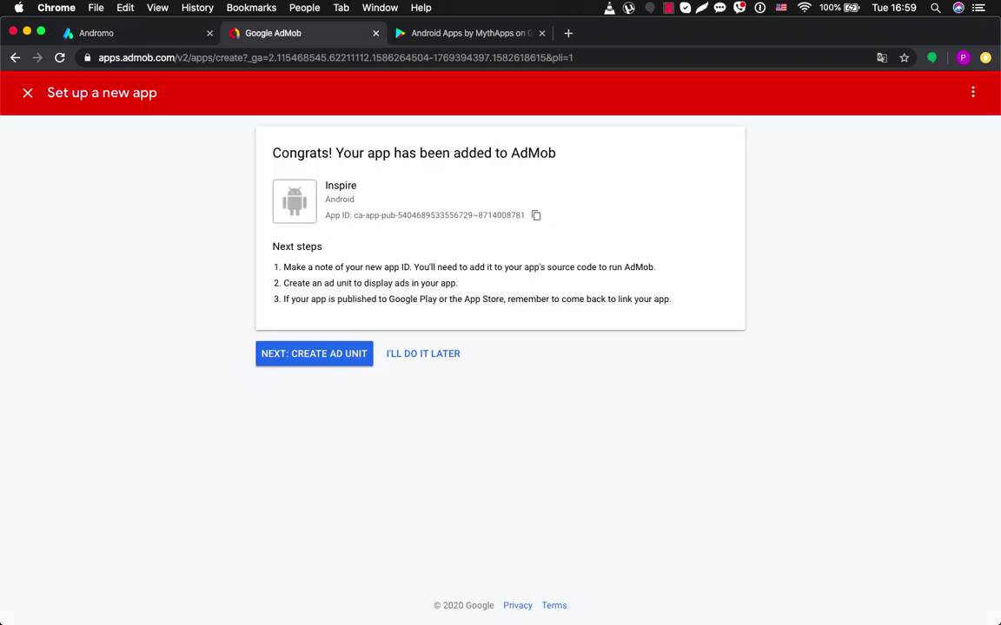
- Create a Banner ad unit named Inspire_Banner for the Inspire app
click(313, 354)
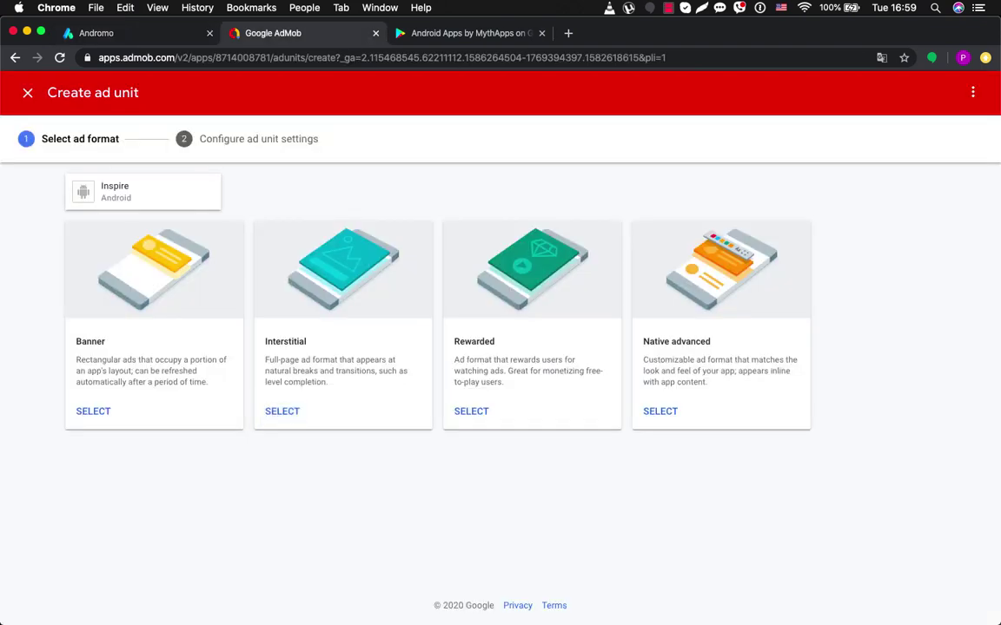
double_click(90, 341)
click(90, 342)
drag(108, 341, 307, 341)
click(307, 342)
click(93, 411)
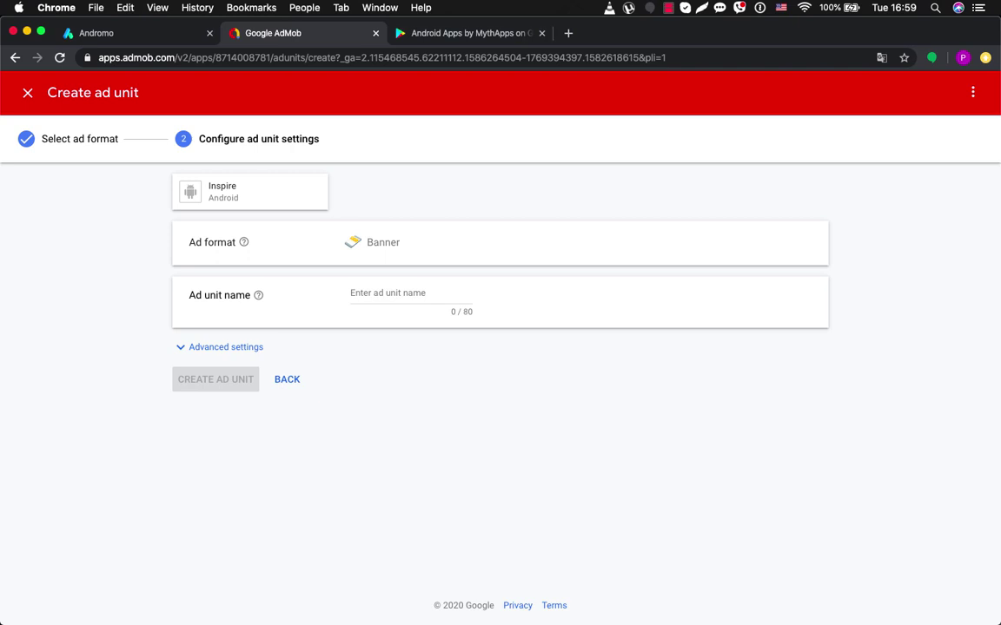
click(410, 292)
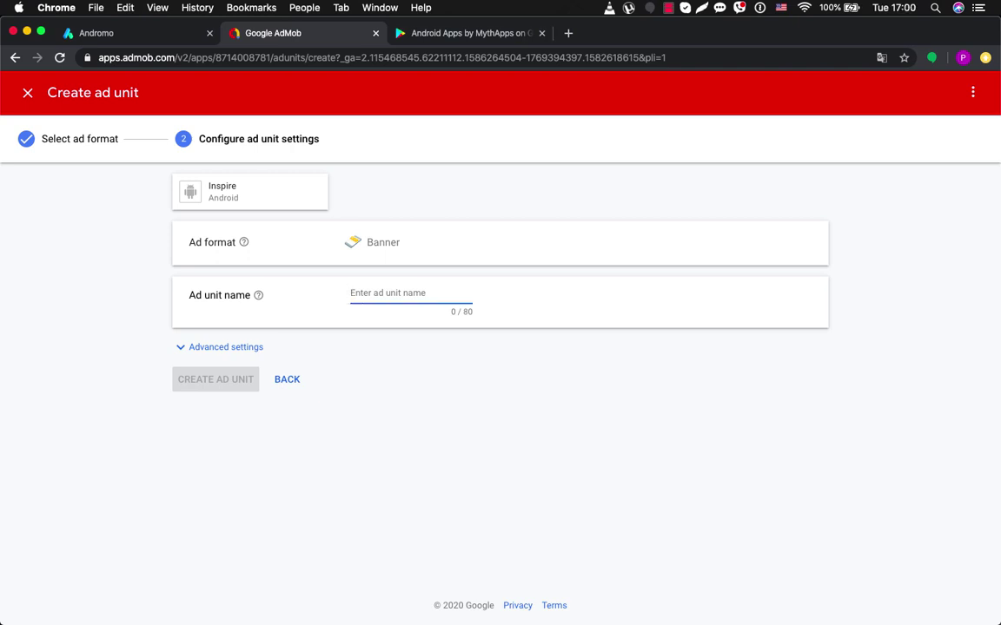
text(In)
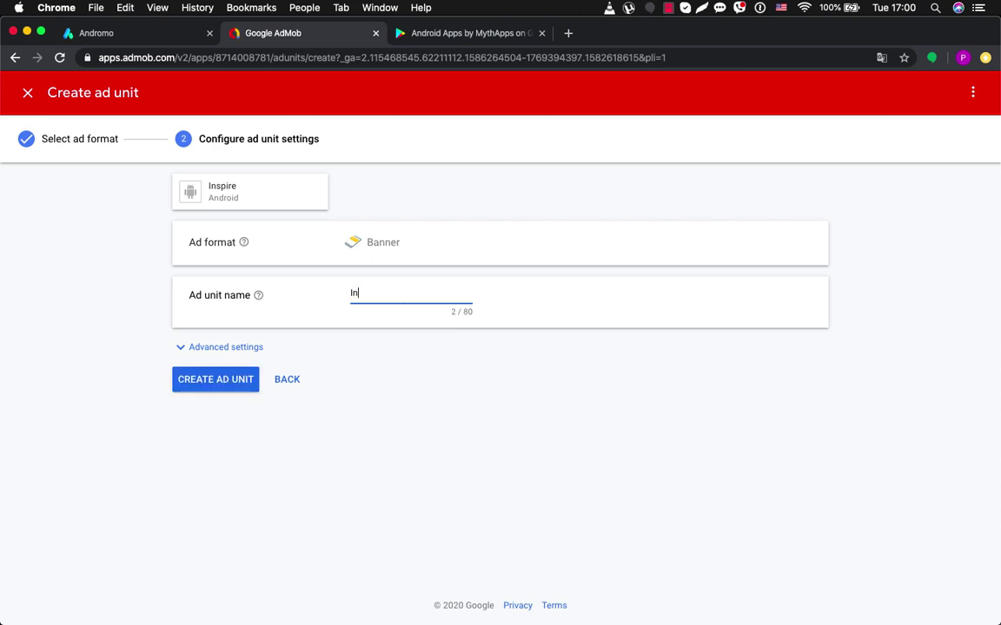
text(spire_Banner)
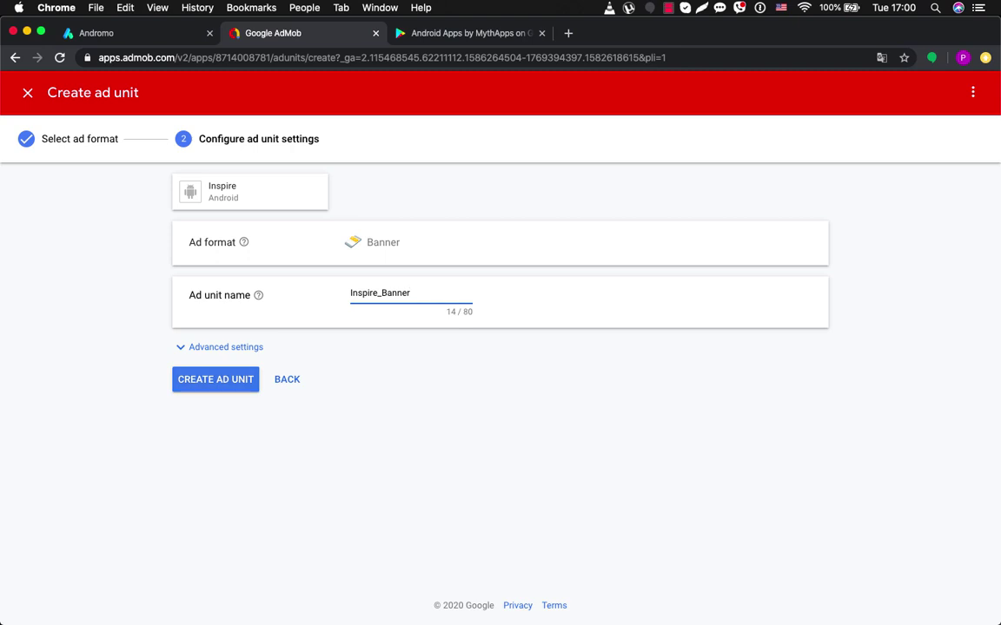
key(Return)
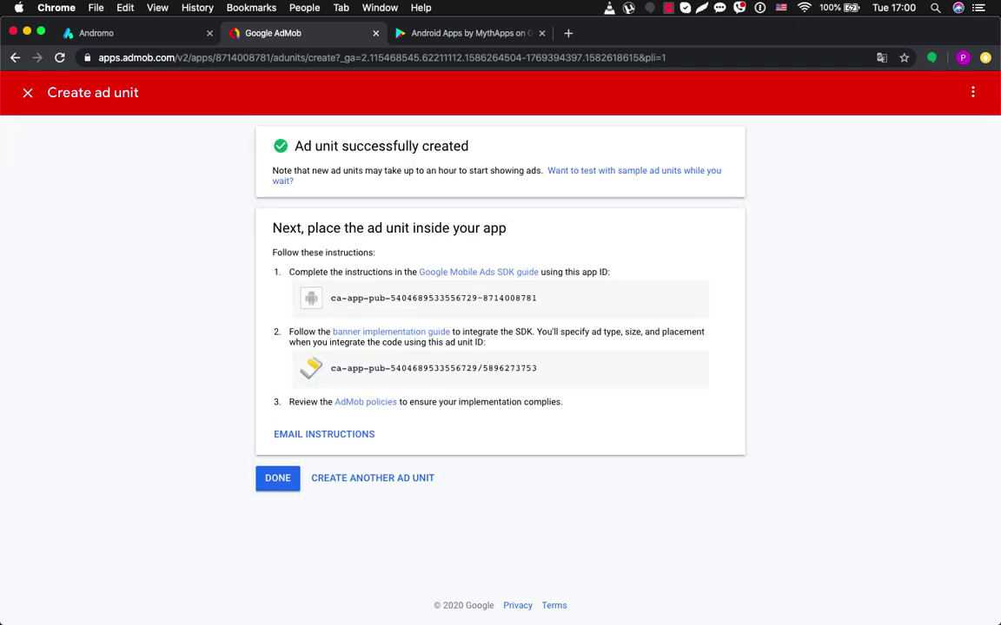
- Copy the banner ad unit ID, enable AdMob Banner Ads in Andromo and enter the ID as the banner's ad unit ID
drag(331, 368, 537, 368)
key(super+c)
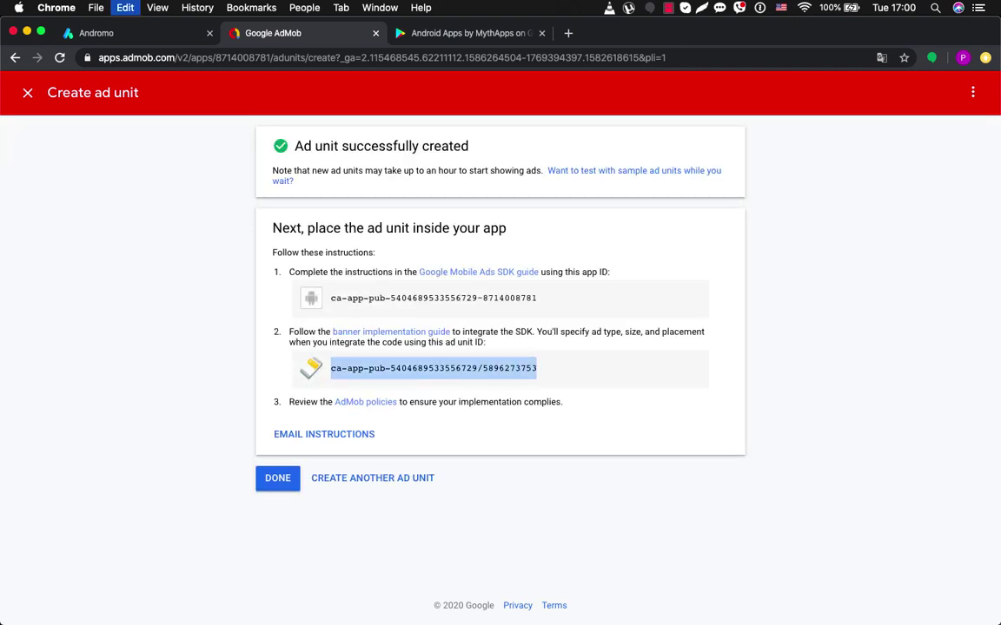
key(super+1)
click(329, 282)
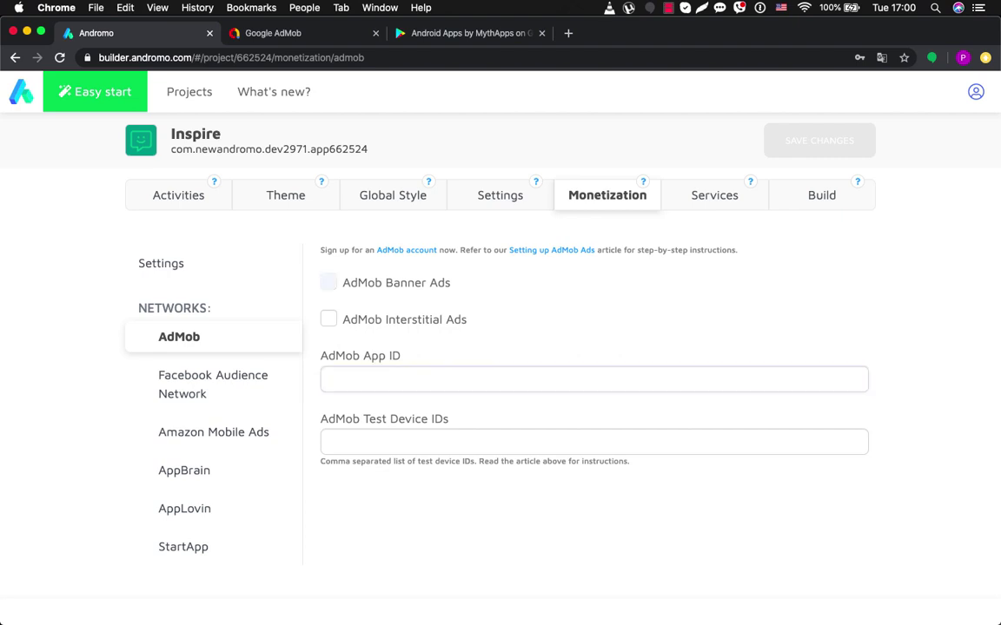
click(434, 343)
key(super+v)
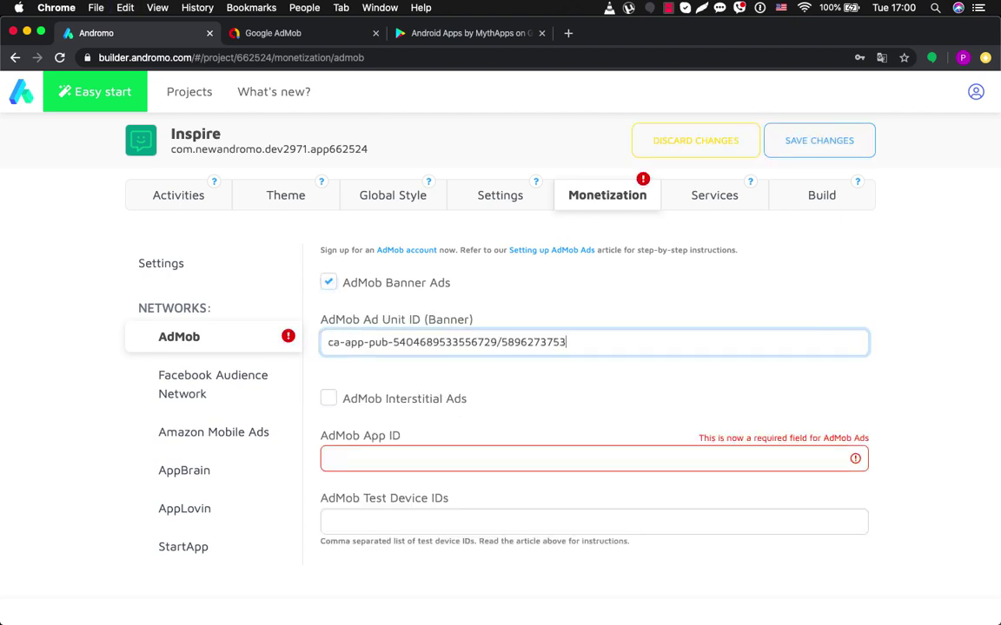
- Finish the banner setup in AdMob and create an Interstitial ad unit named Inter_Inspire for the Inspire app
key(super+2)
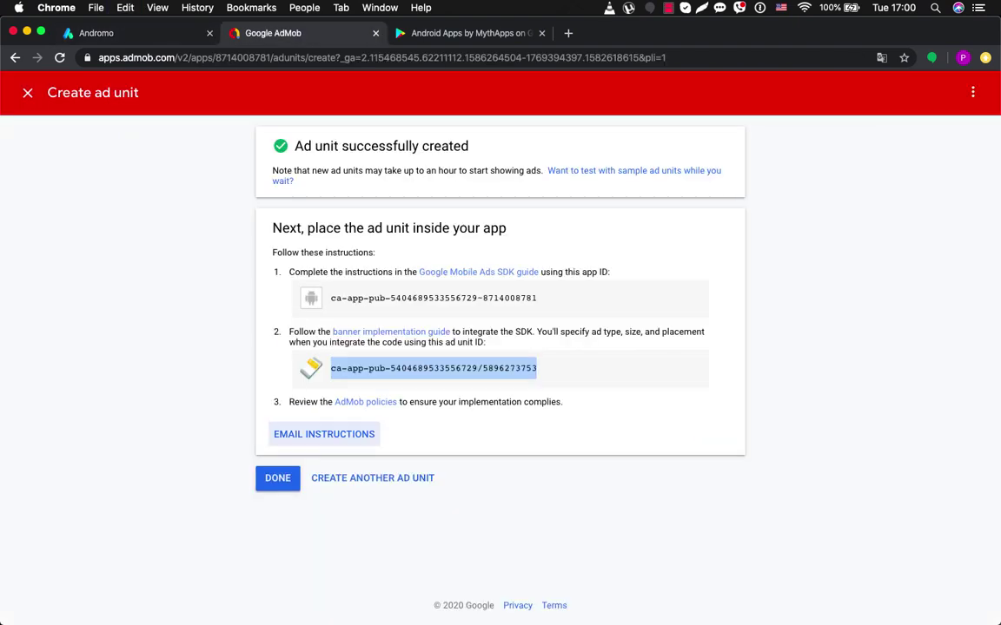
click(278, 478)
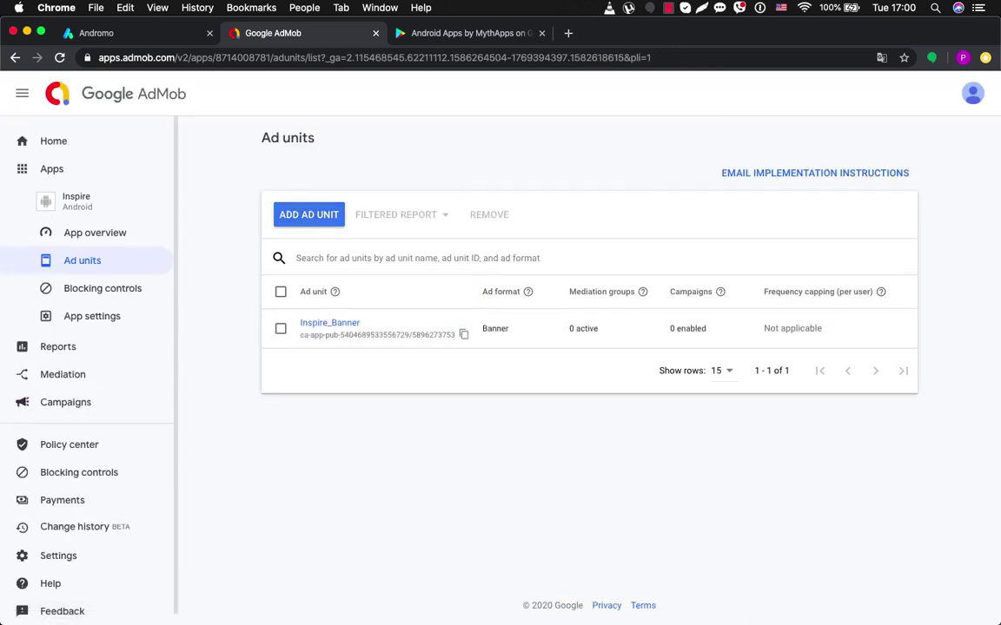
click(308, 215)
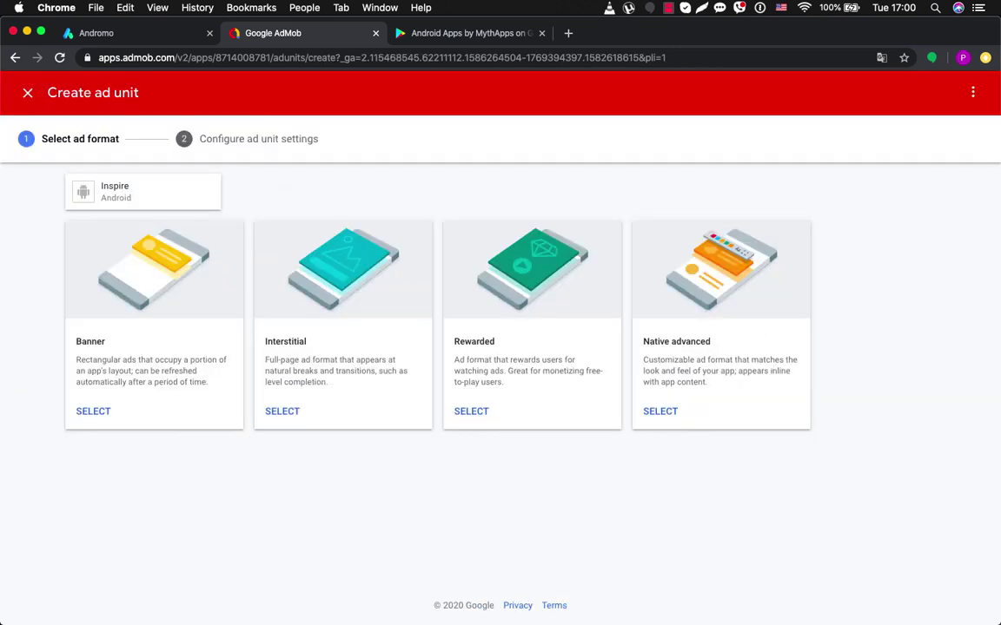
double_click(285, 341)
click(283, 411)
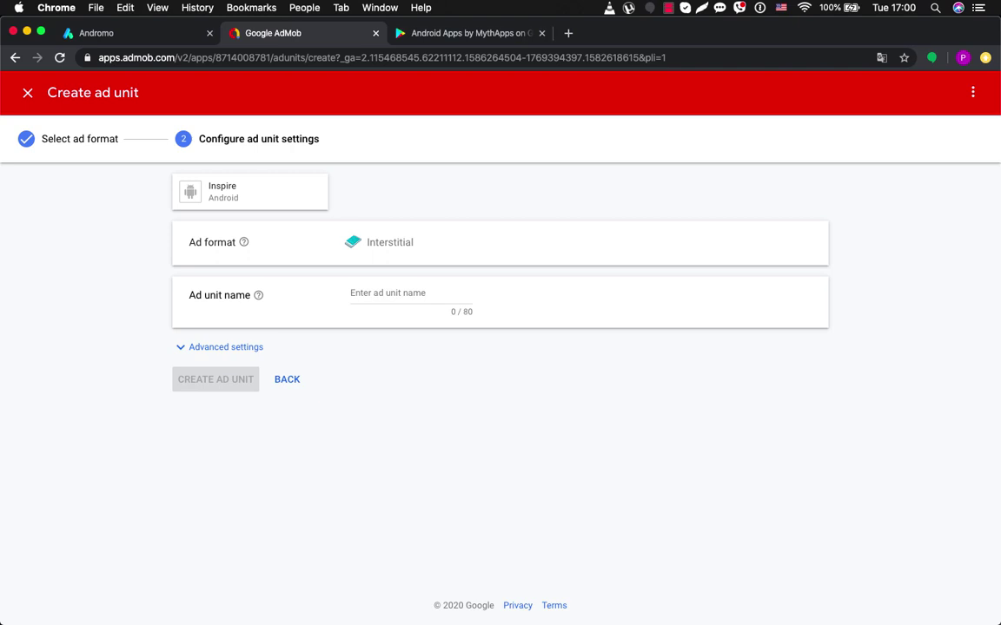
click(410, 293)
text(Inter)
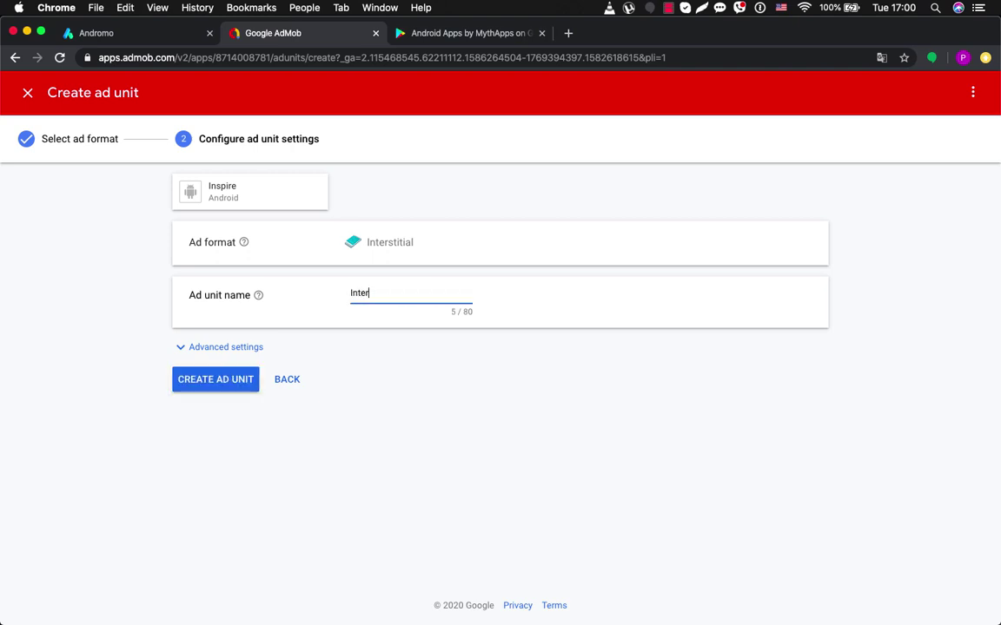
text(_Inspire)
key(Return)
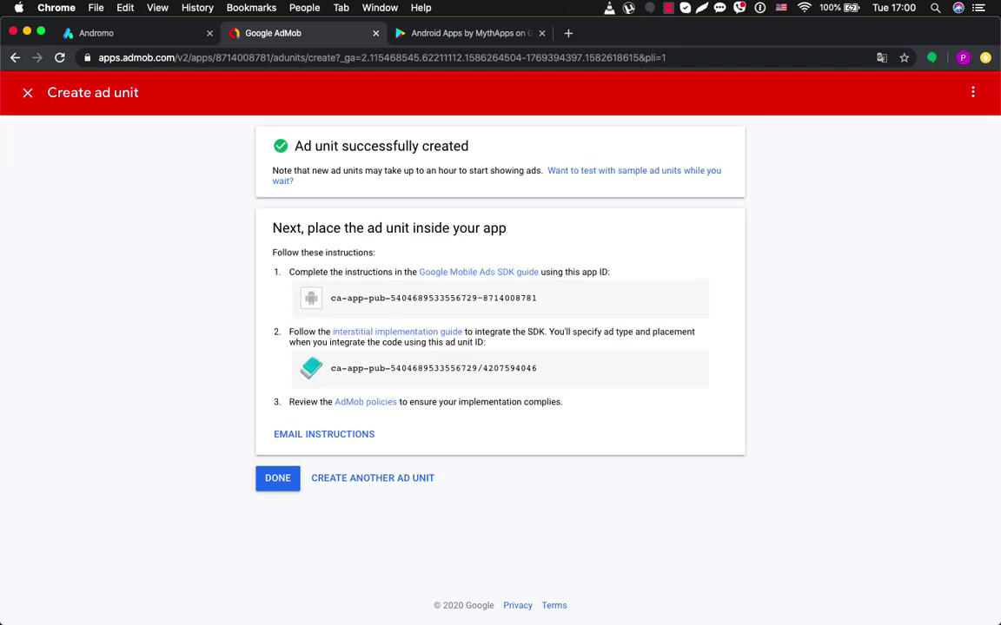
- Enable AdMob Interstitial Ads in Andromo and fill in the interstitial ad unit ID copied from AdMob
triple_click(433, 368)
key(ctrl+shift+Tab)
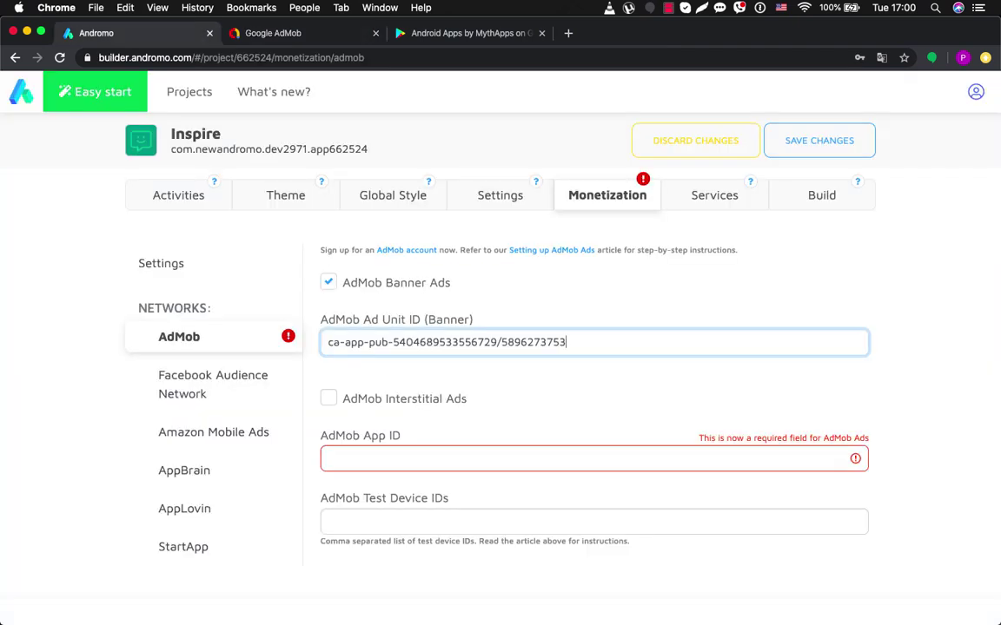
click(328, 397)
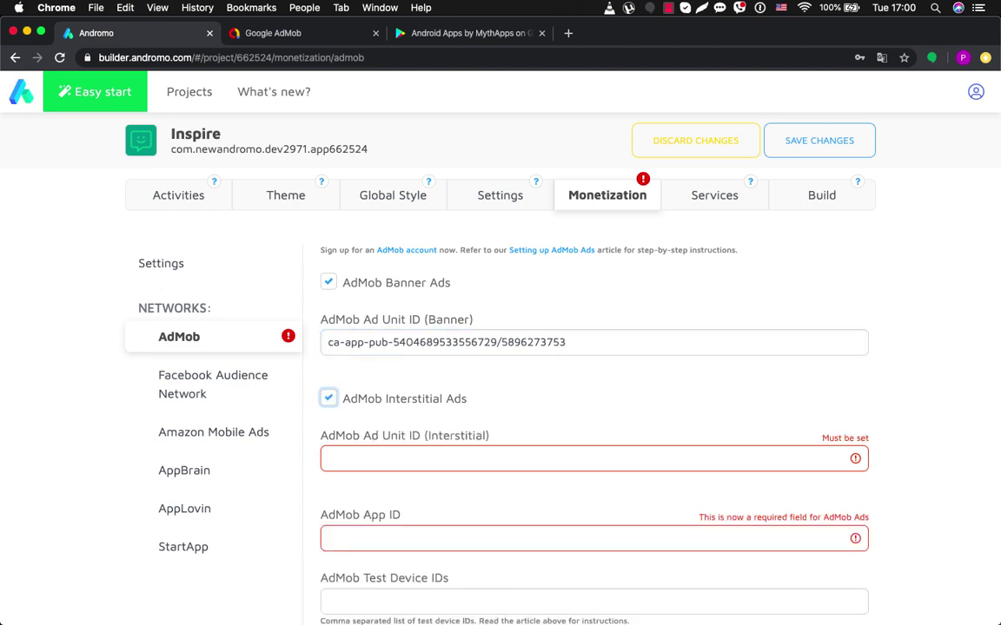
click(593, 458)
key(super+v)
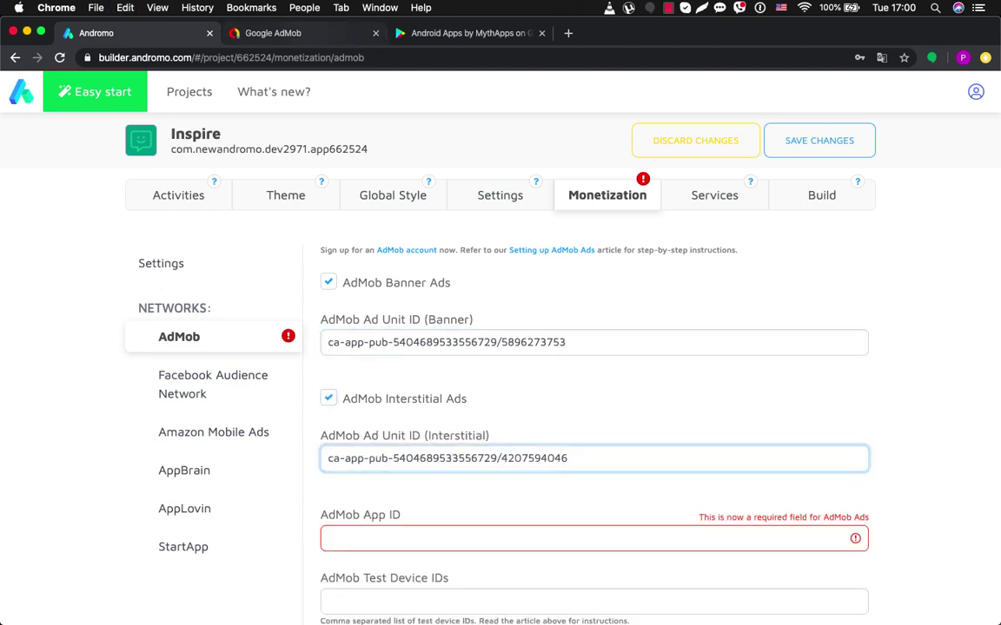
- Finish the interstitial setup in AdMob and copy the App ID from the Inspire app's settings
key(super+2)
click(277, 478)
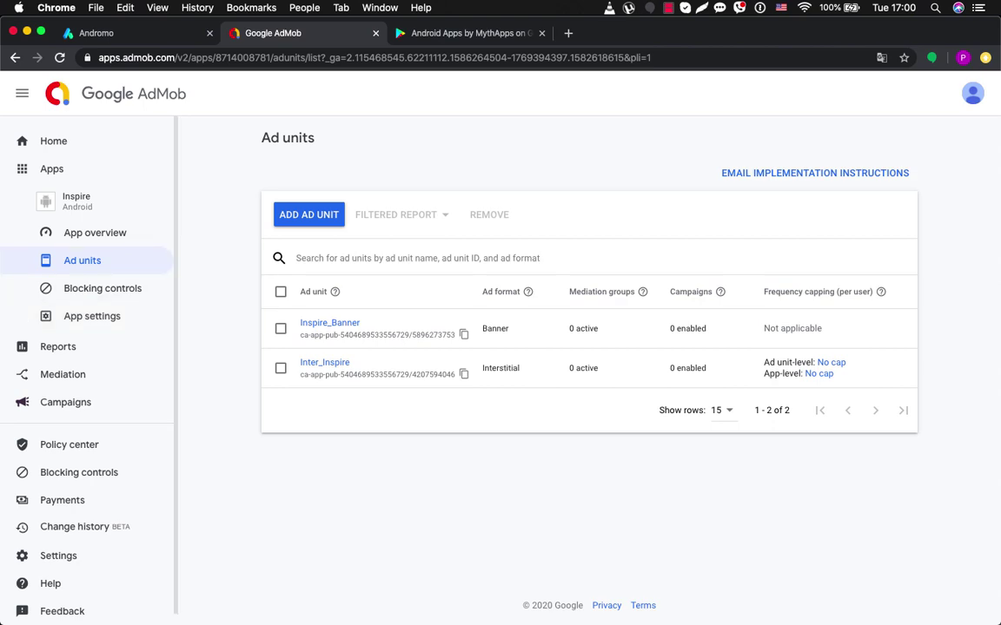
click(131, 33)
scroll(500, 347, down, 2)
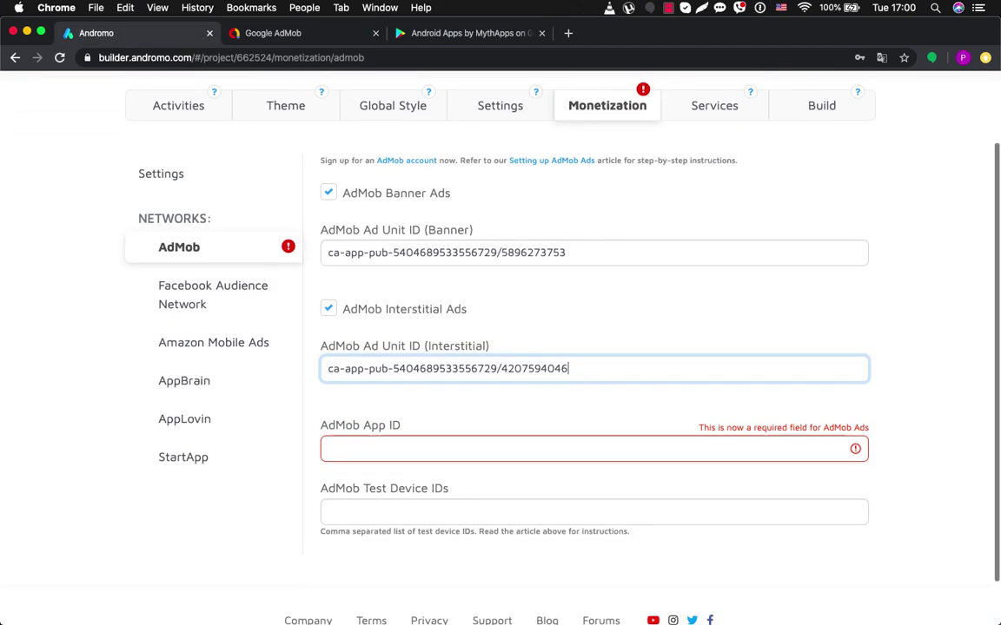
key(ctrl+Tab)
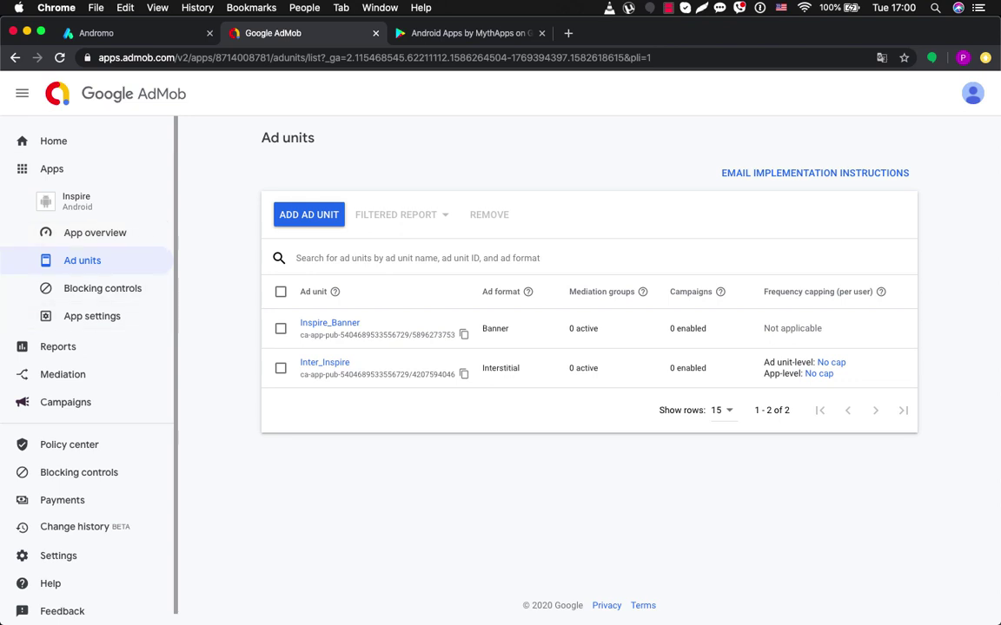
click(91, 317)
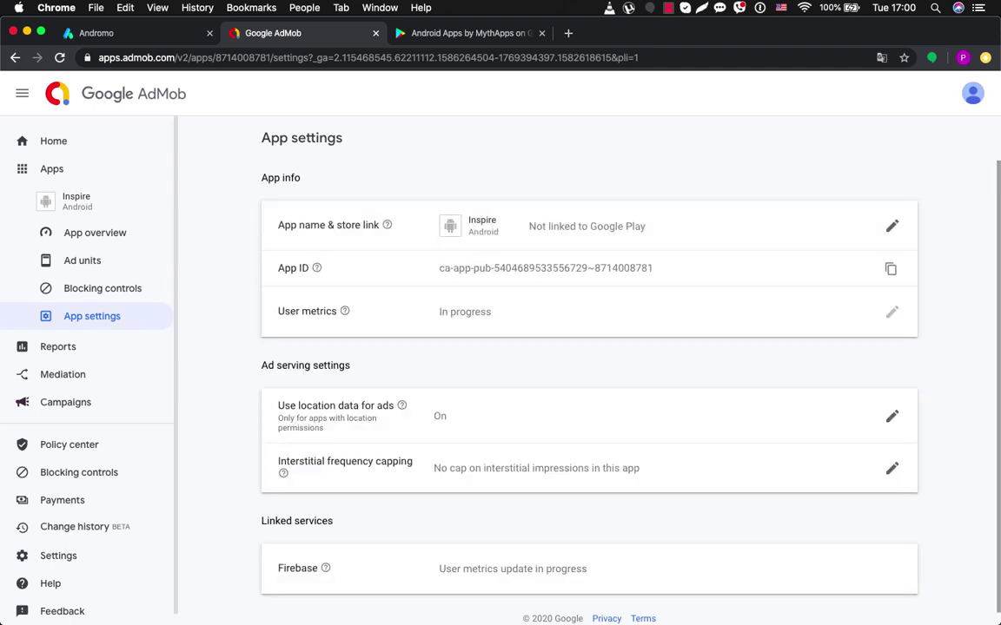
drag(439, 267, 530, 267)
click(439, 267)
drag(439, 268, 652, 268)
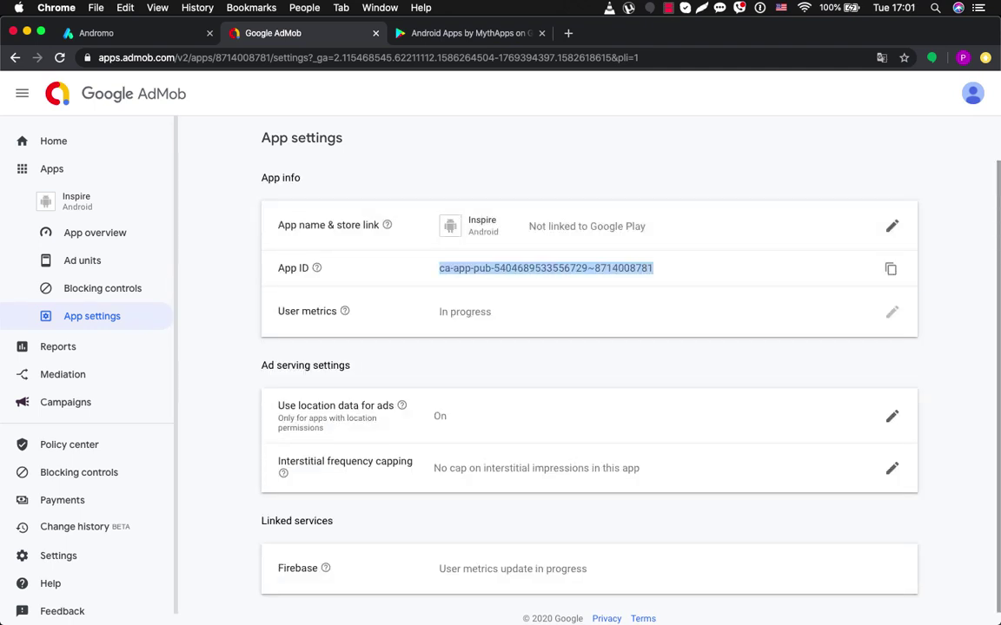
key(super+c)
- Switch to Andromo and fill in the AdMob App ID with the copied ID
click(119, 33)
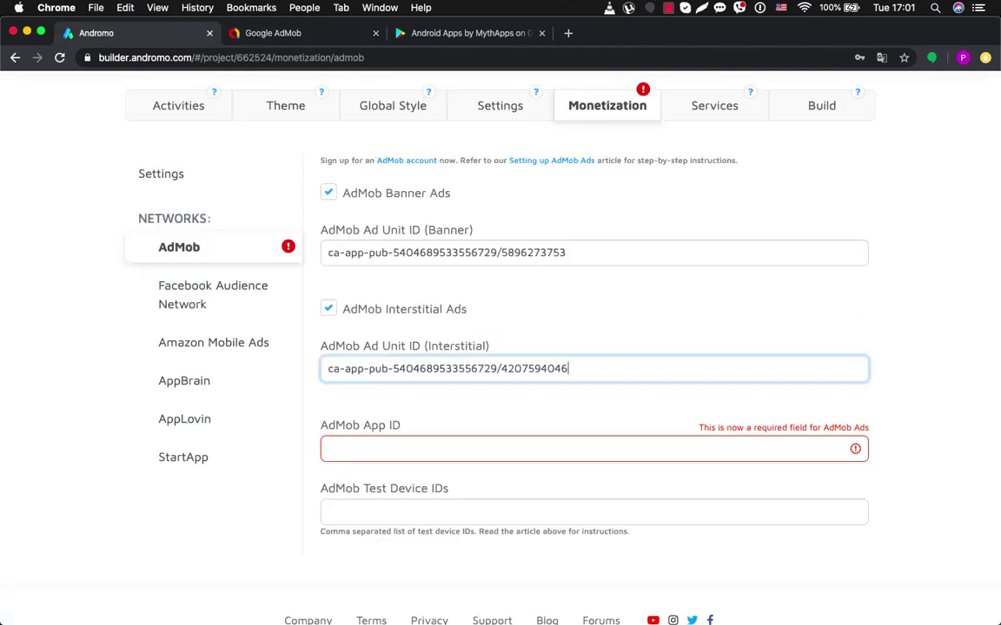
click(594, 448)
key(super+v)
scroll(593, 448, up, 3)
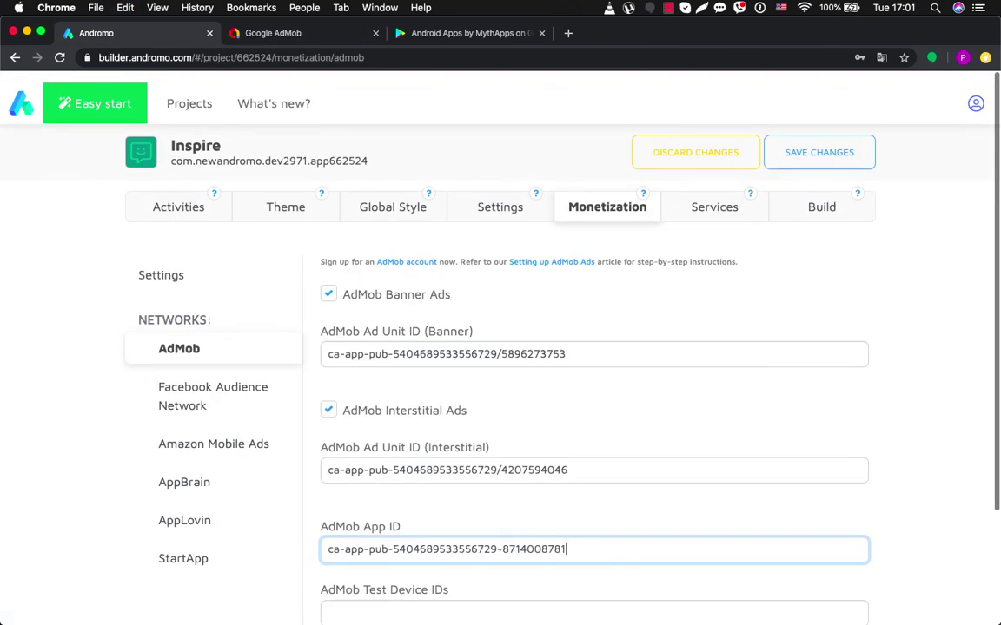
scroll(608, 209, down, 1)
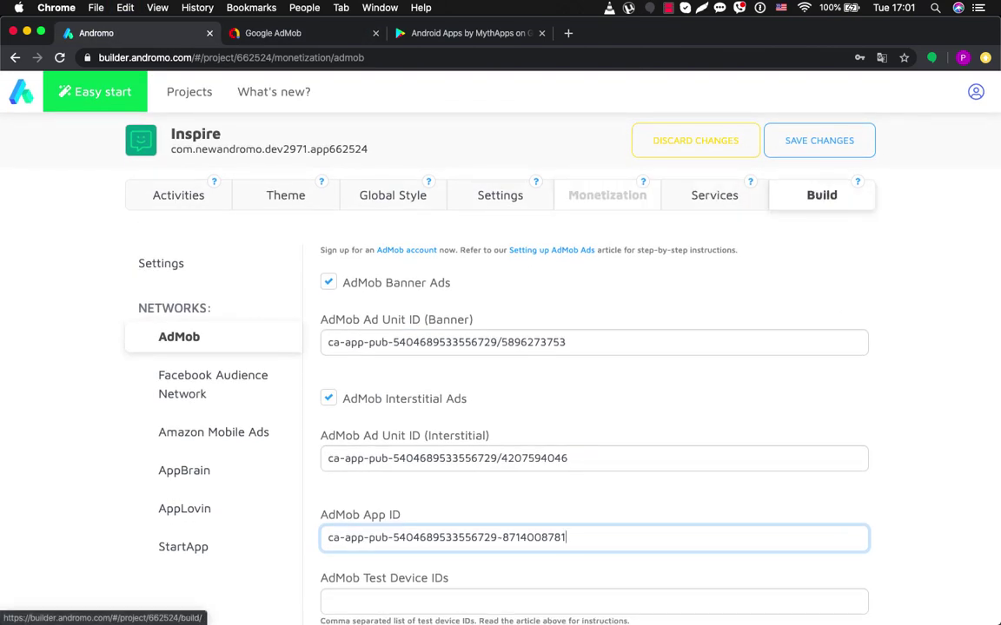
- Save the pending AdMob changes to the Inspire project and start building the app
click(821, 195)
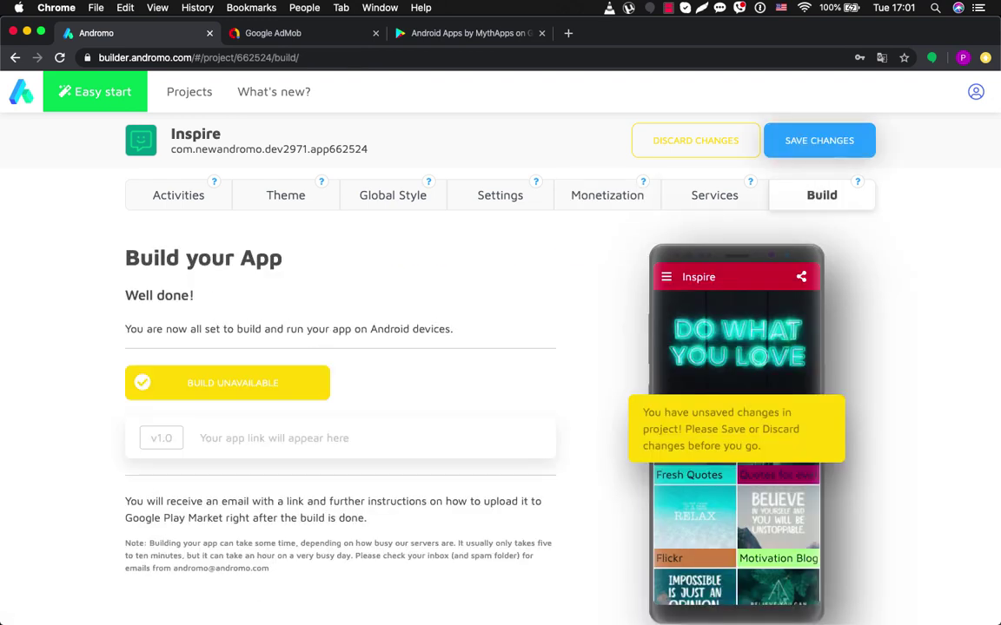
click(819, 139)
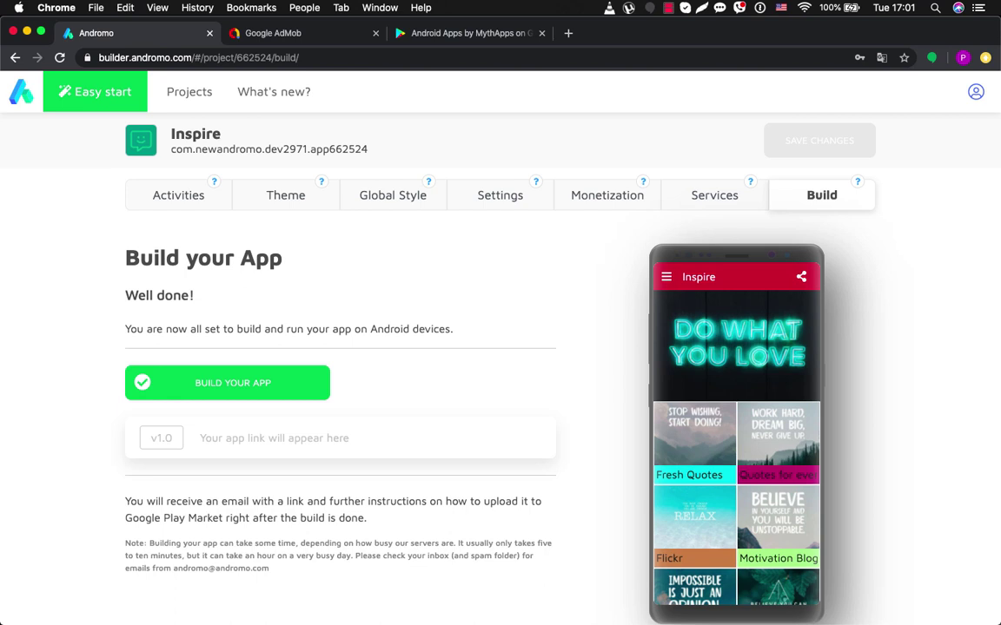
click(233, 383)
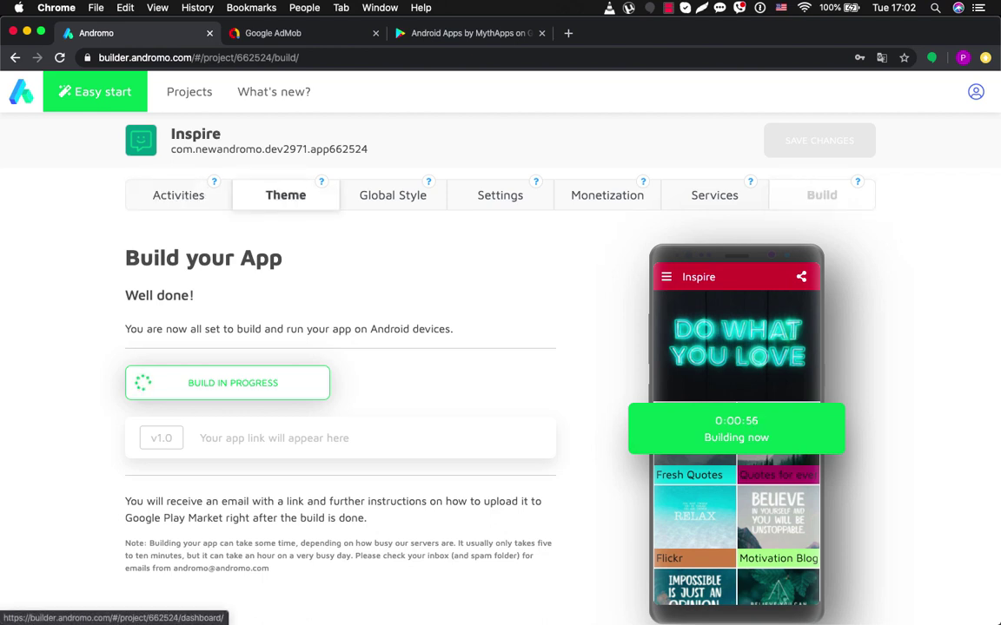
- Look through the Settings help hint, the interstitial timing options, the footer links and the account menu while the app builds
click(536, 181)
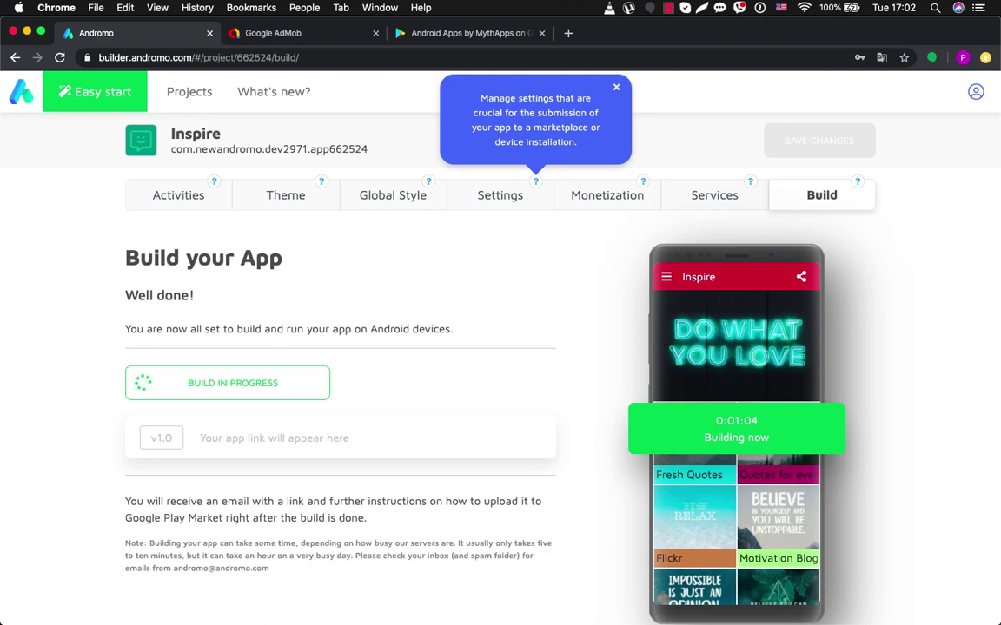
click(607, 194)
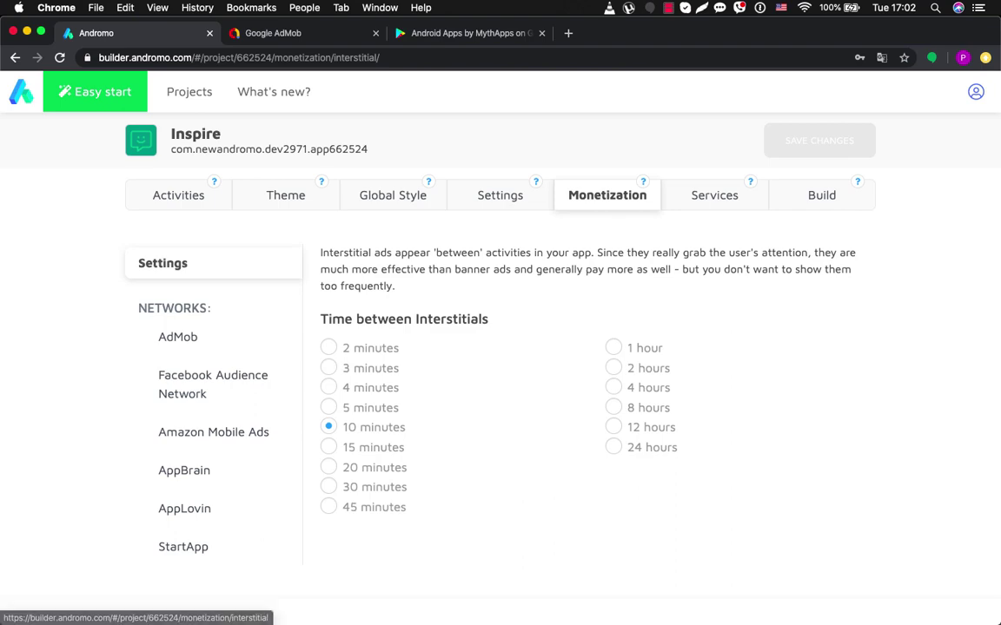
click(821, 194)
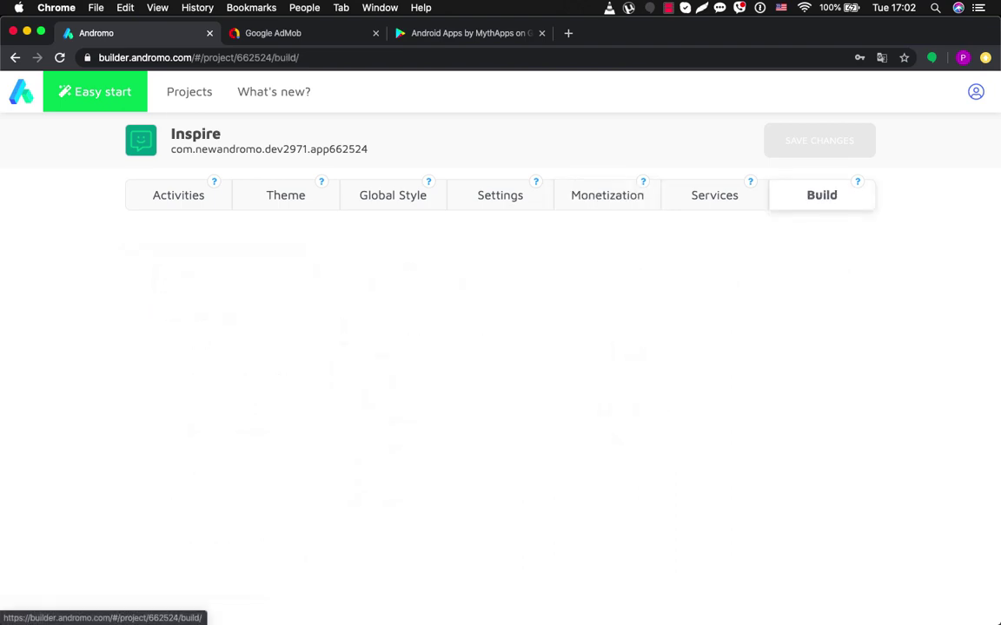
scroll(500, 348, down, 3)
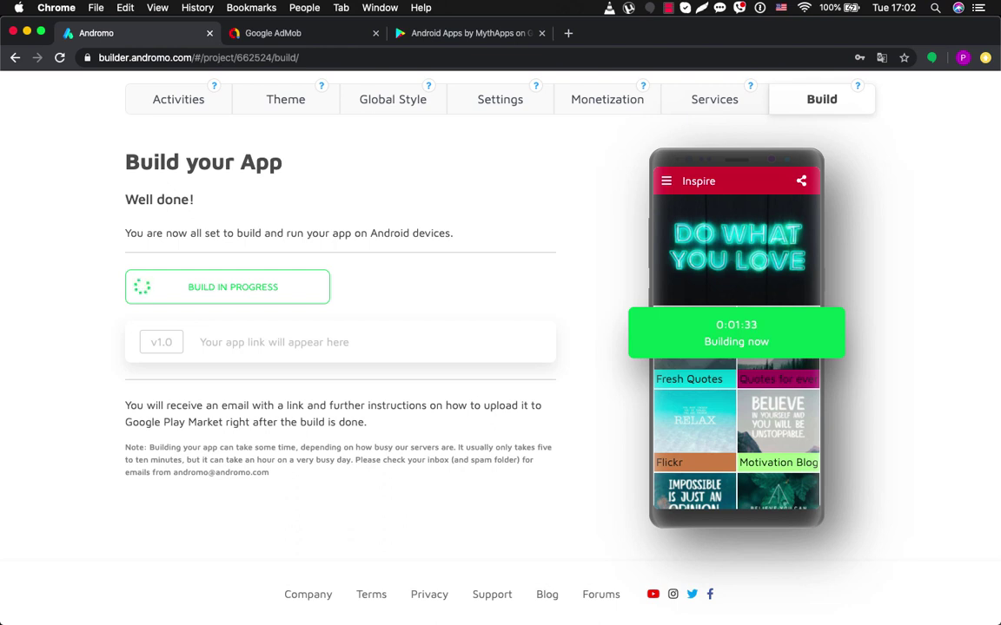
scroll(500, 348, up, 3)
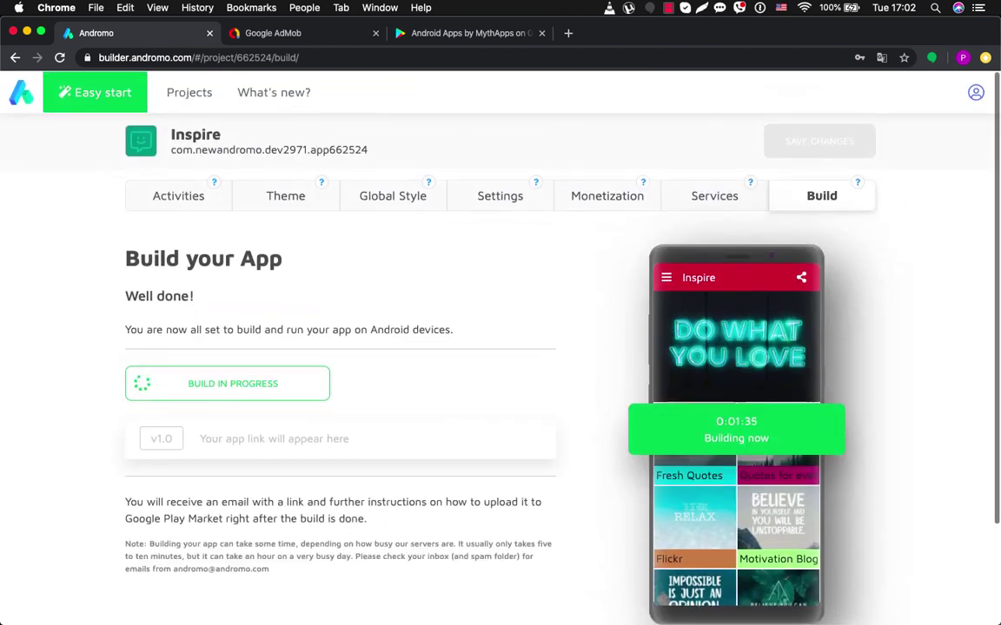
click(975, 91)
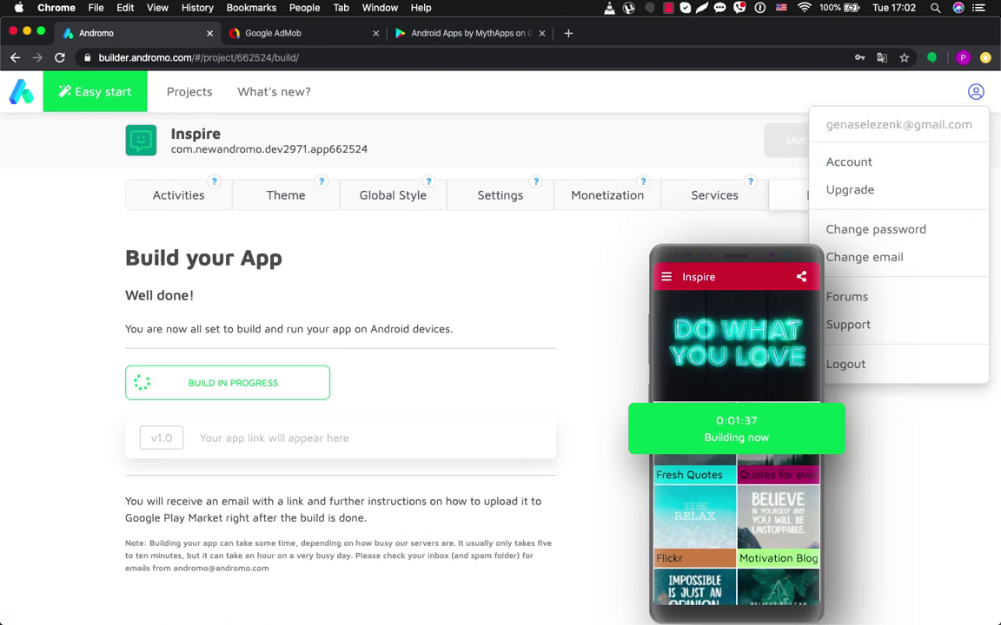
scroll(500, 348, down, 3)
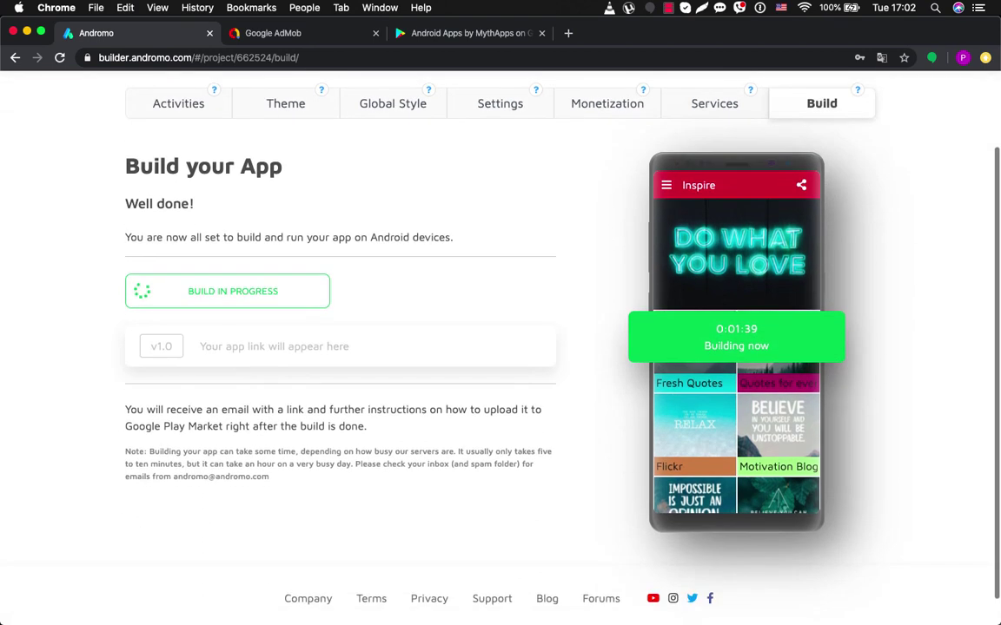
scroll(500, 347, up, 3)
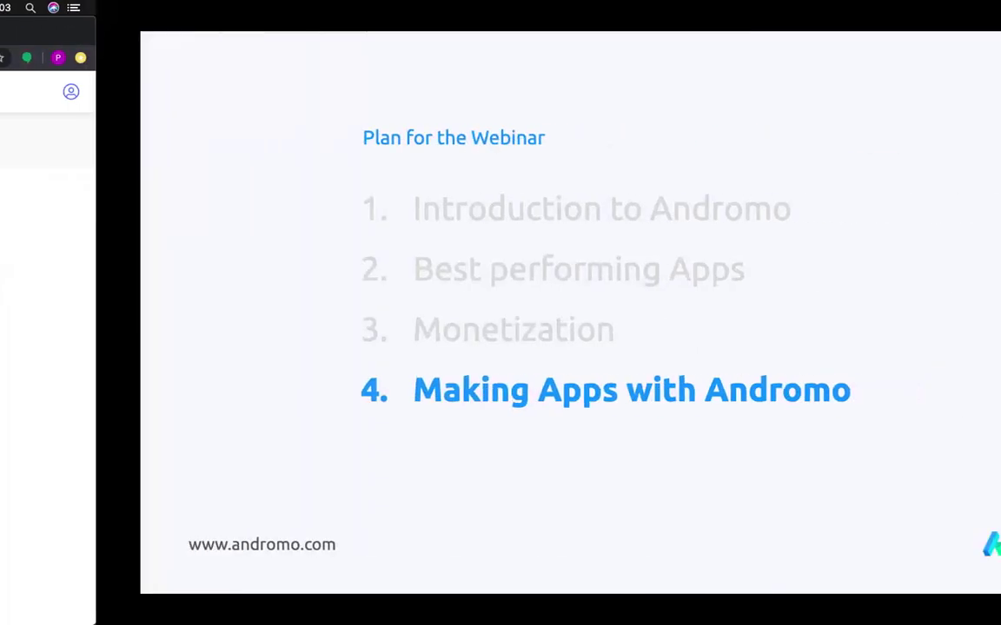
key(Right)
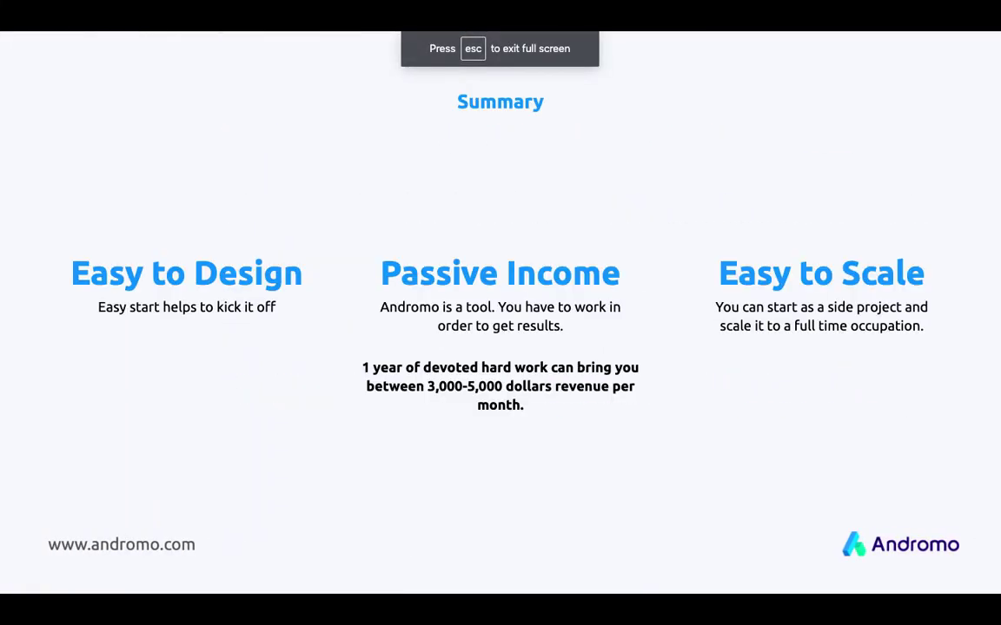